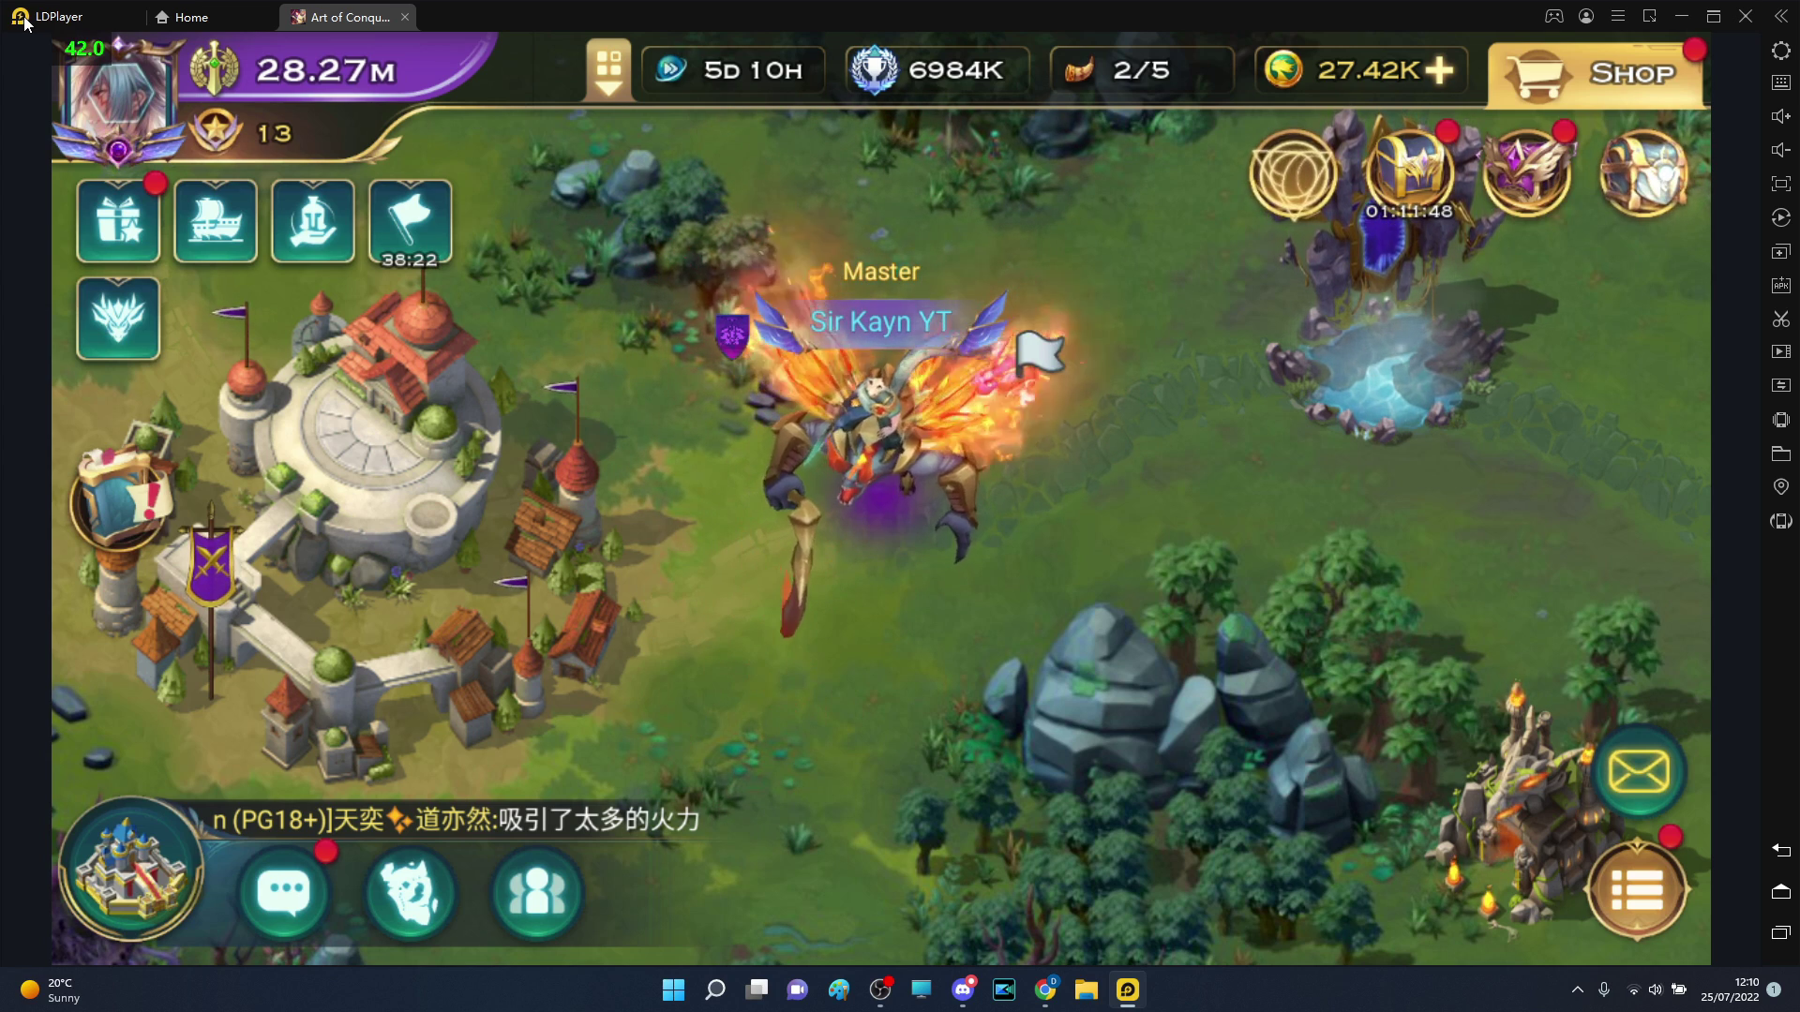
Minimise all windows with Win+D to hide LDPlayer and reveal the desktop
key(super+d)
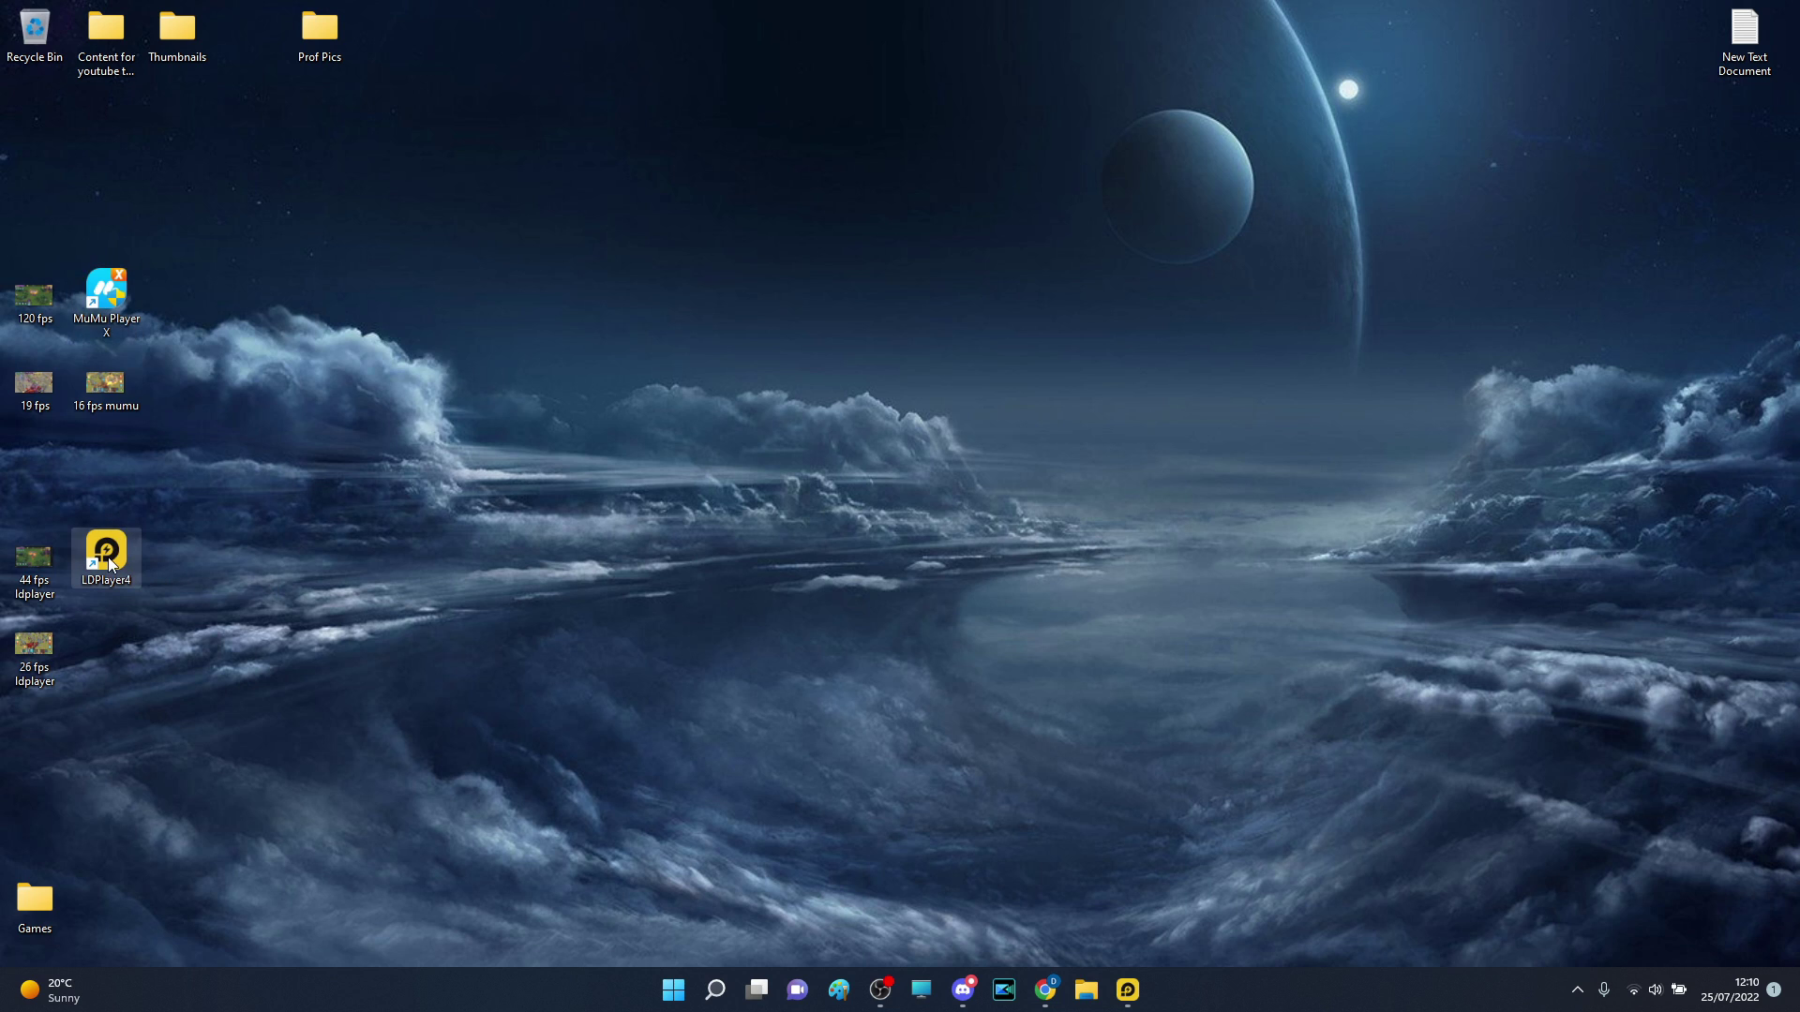
double_click(32, 325)
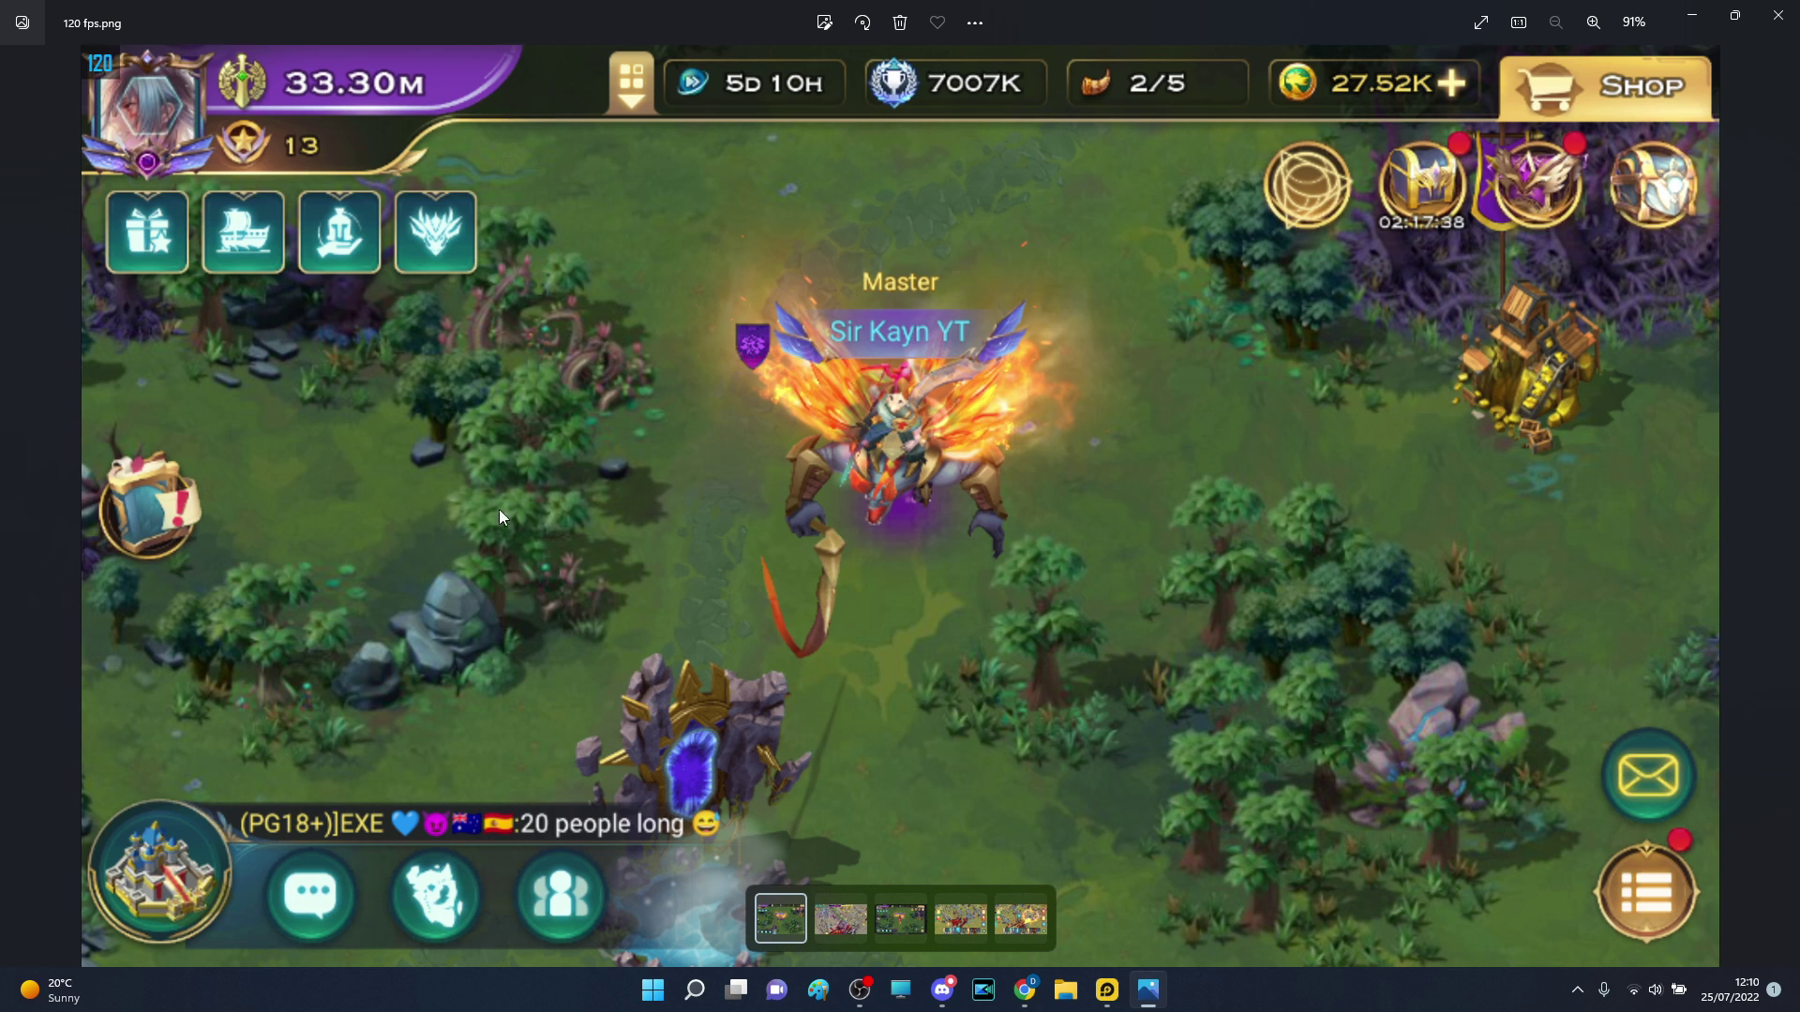
click(1779, 15)
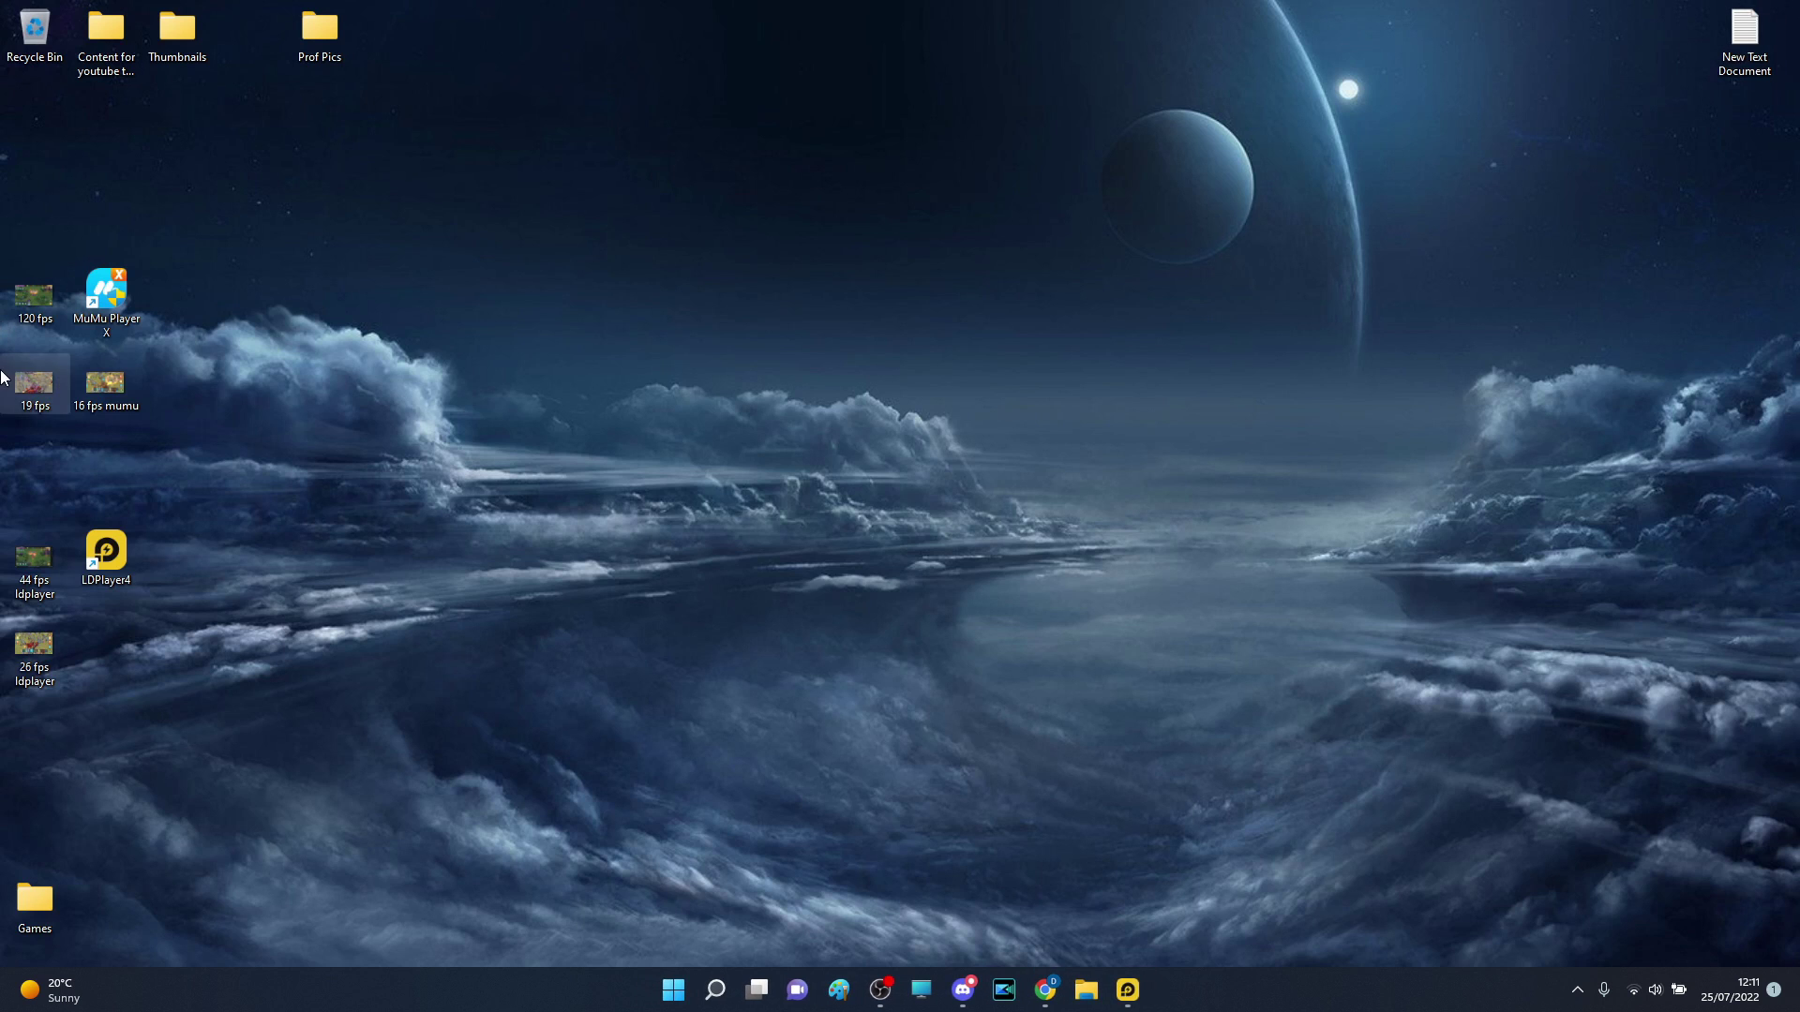
double_click(41, 568)
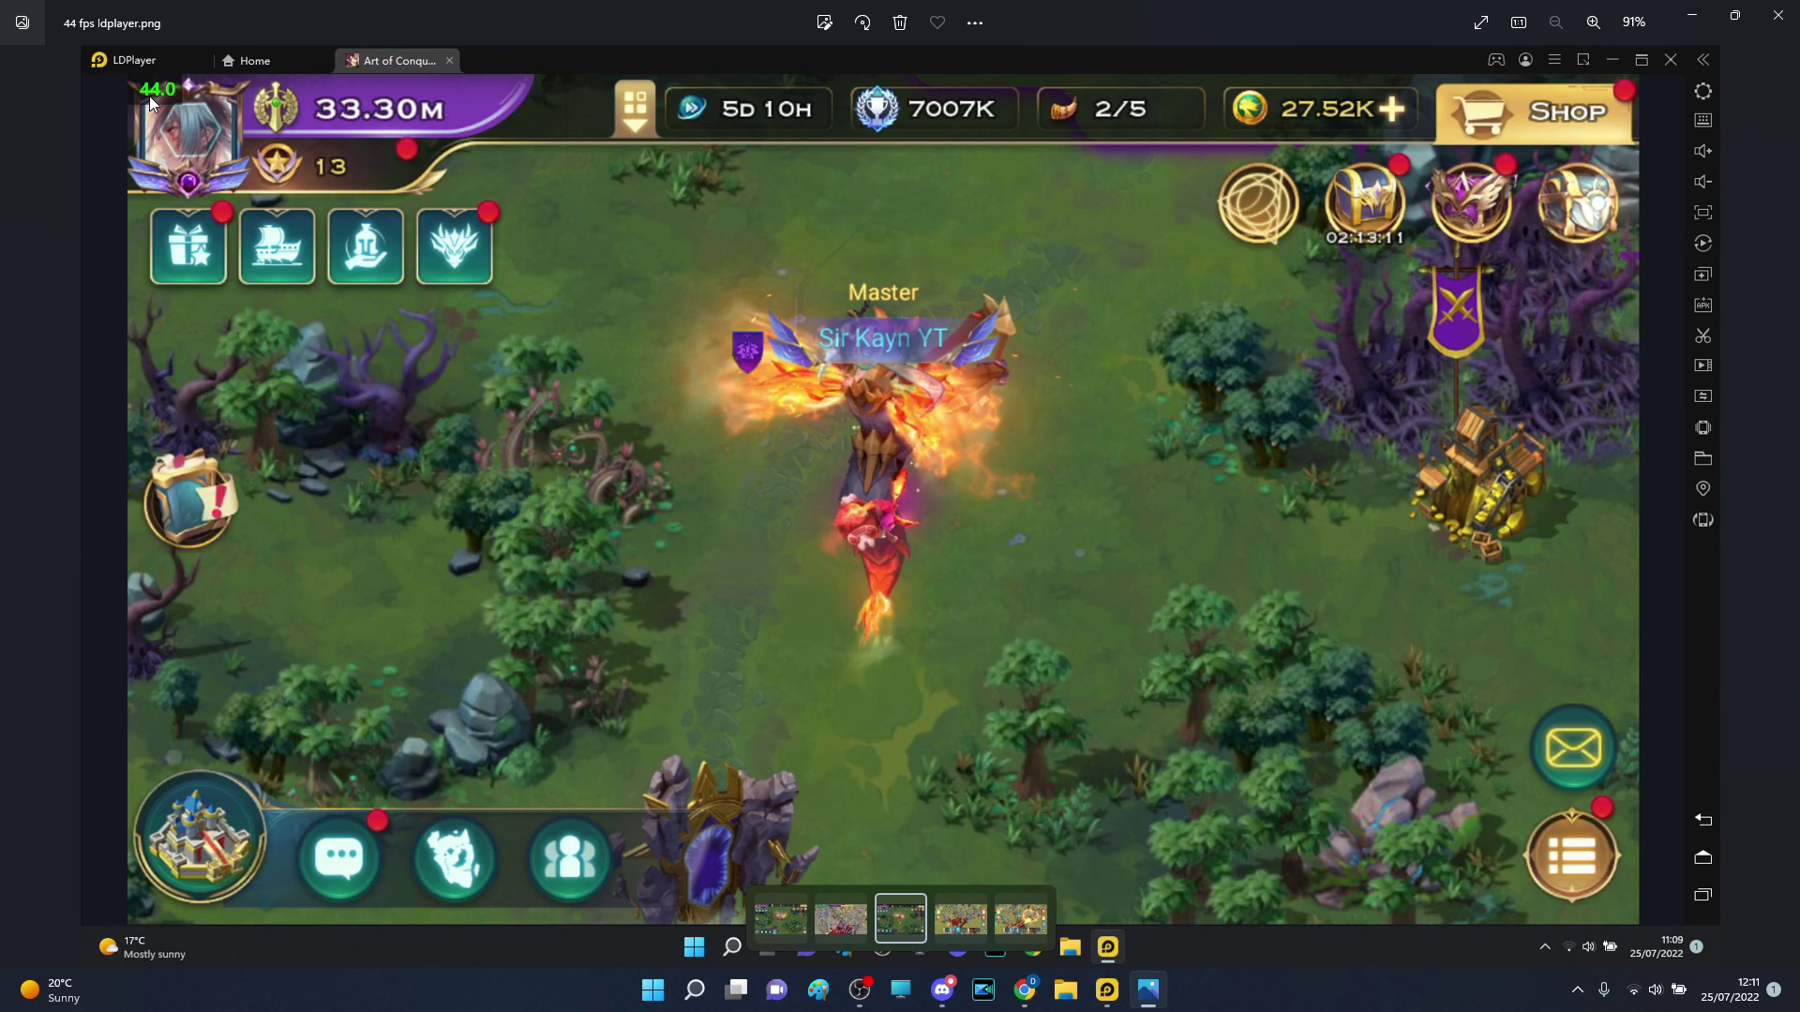
click(1778, 15)
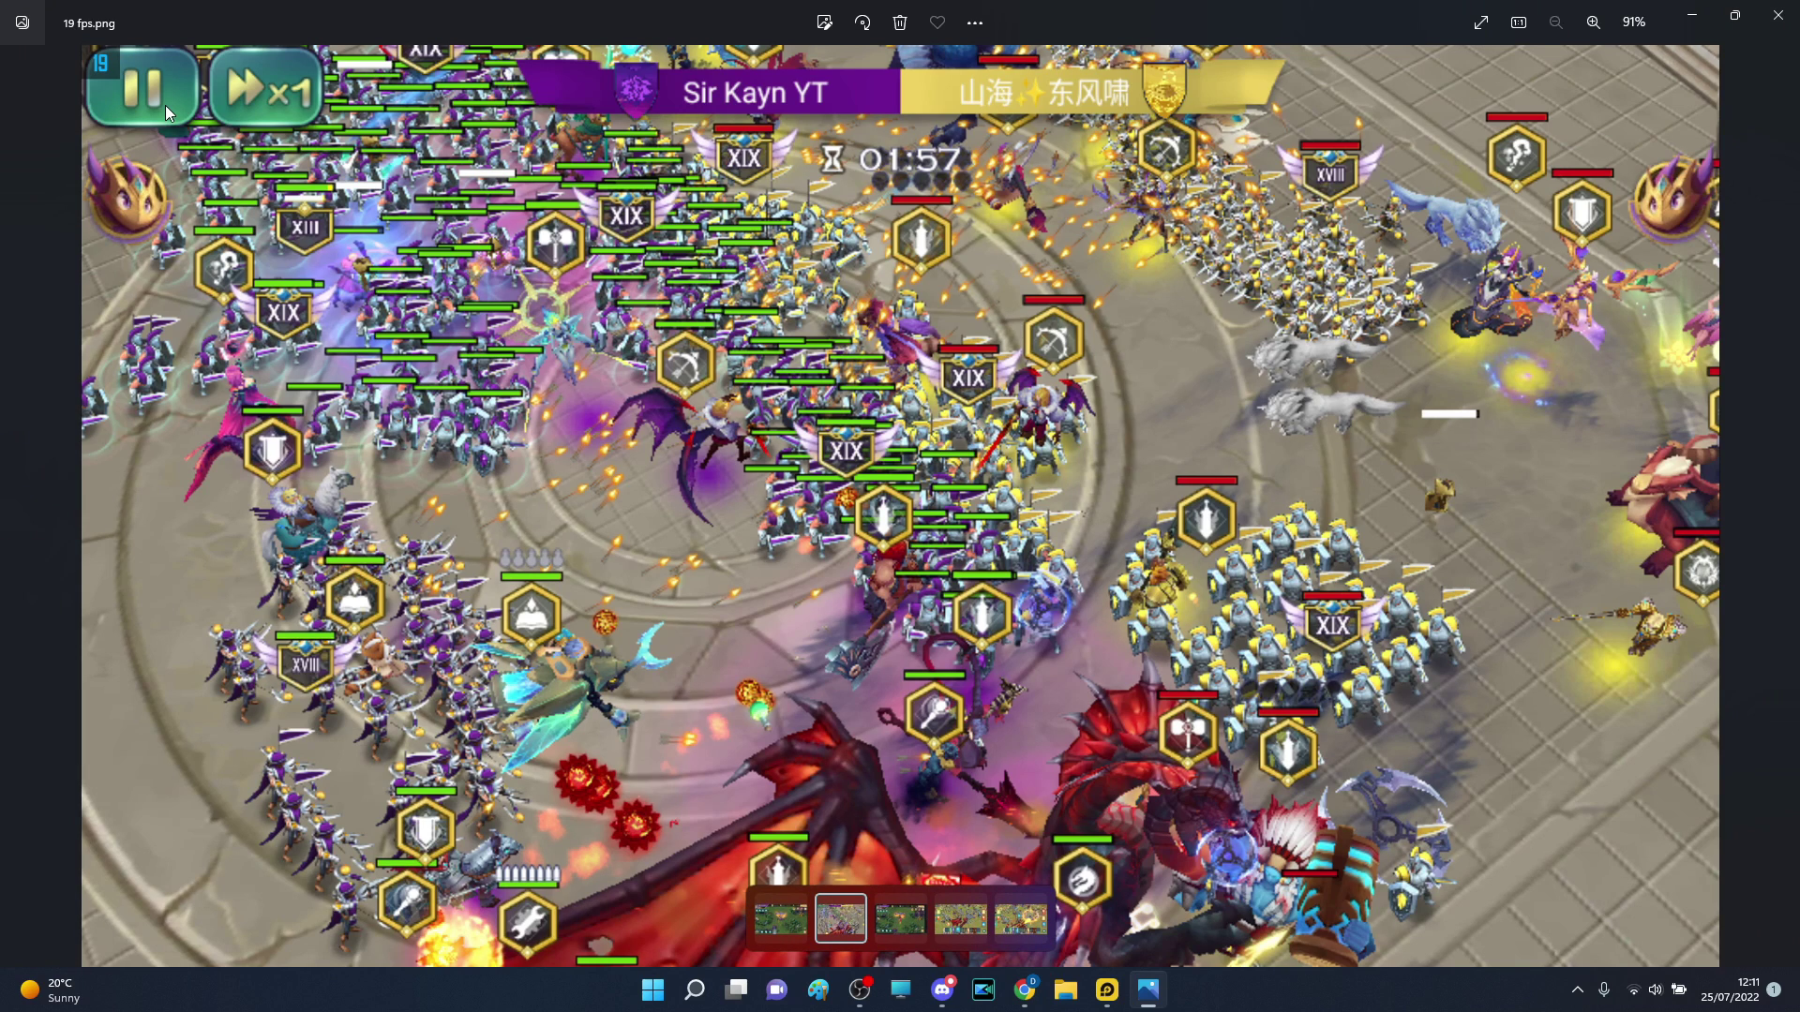
click(1778, 15)
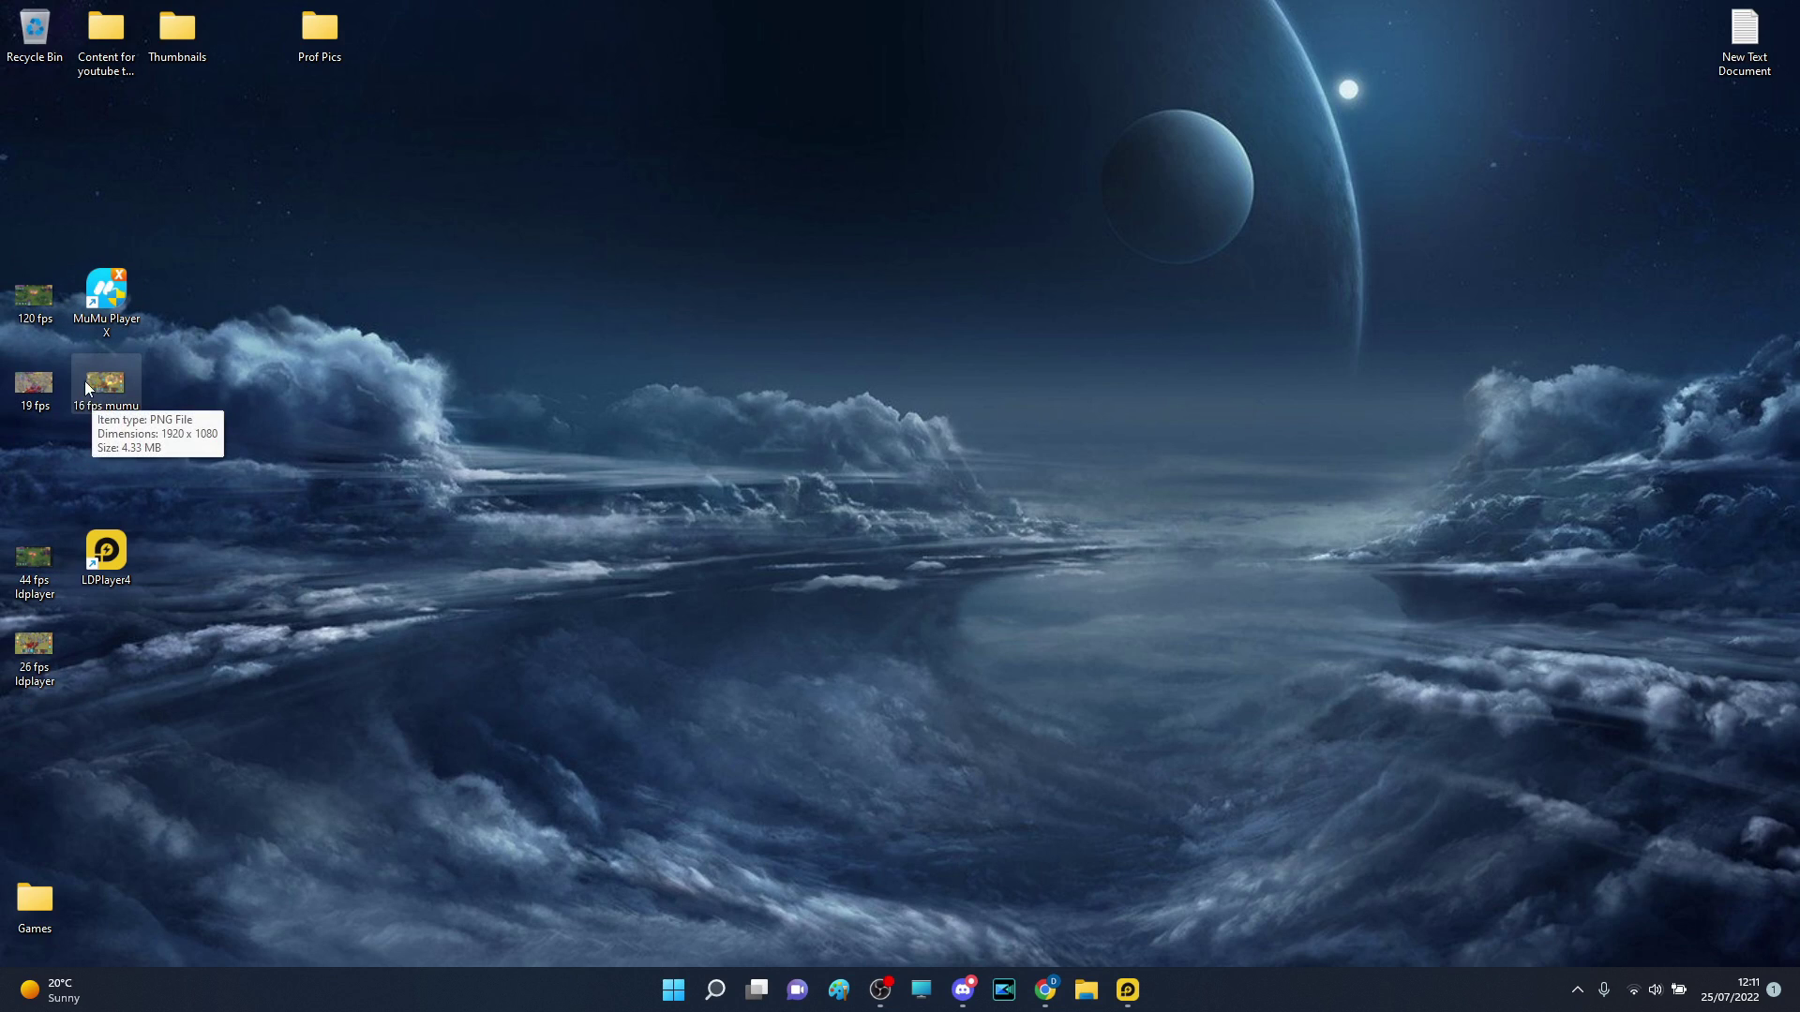
double_click(34, 385)
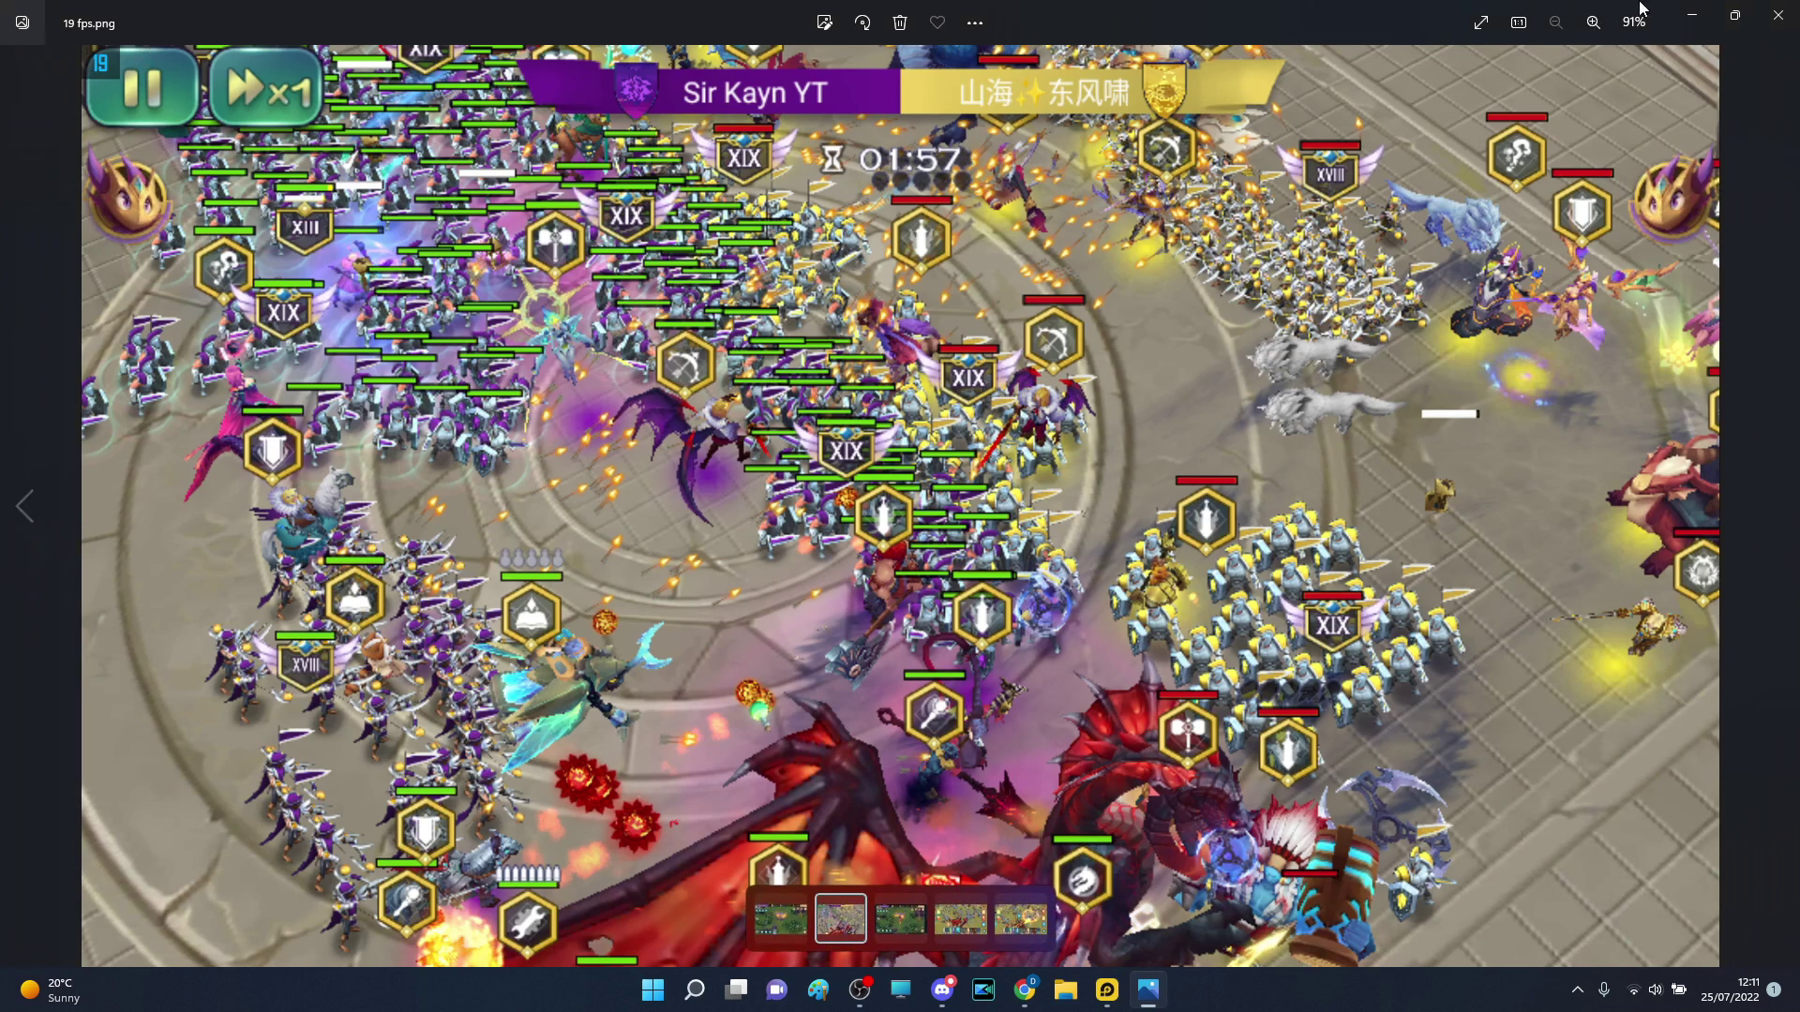
click(1779, 15)
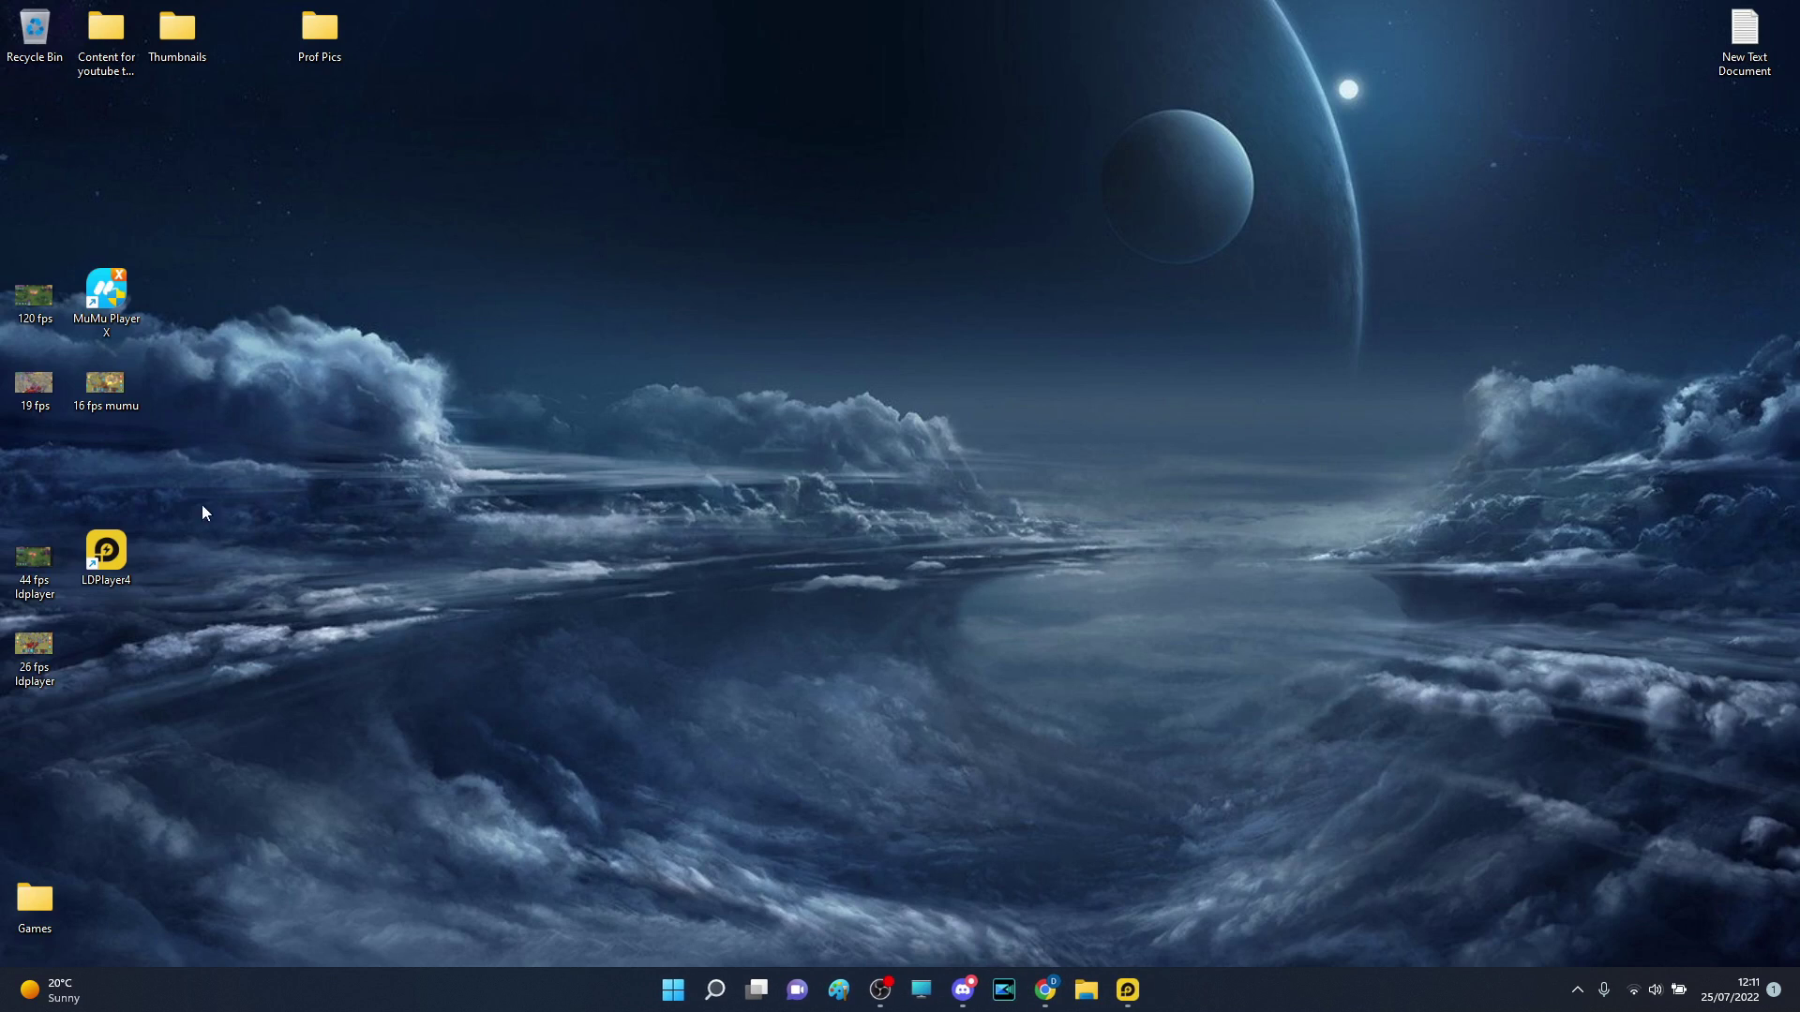
double_click(108, 380)
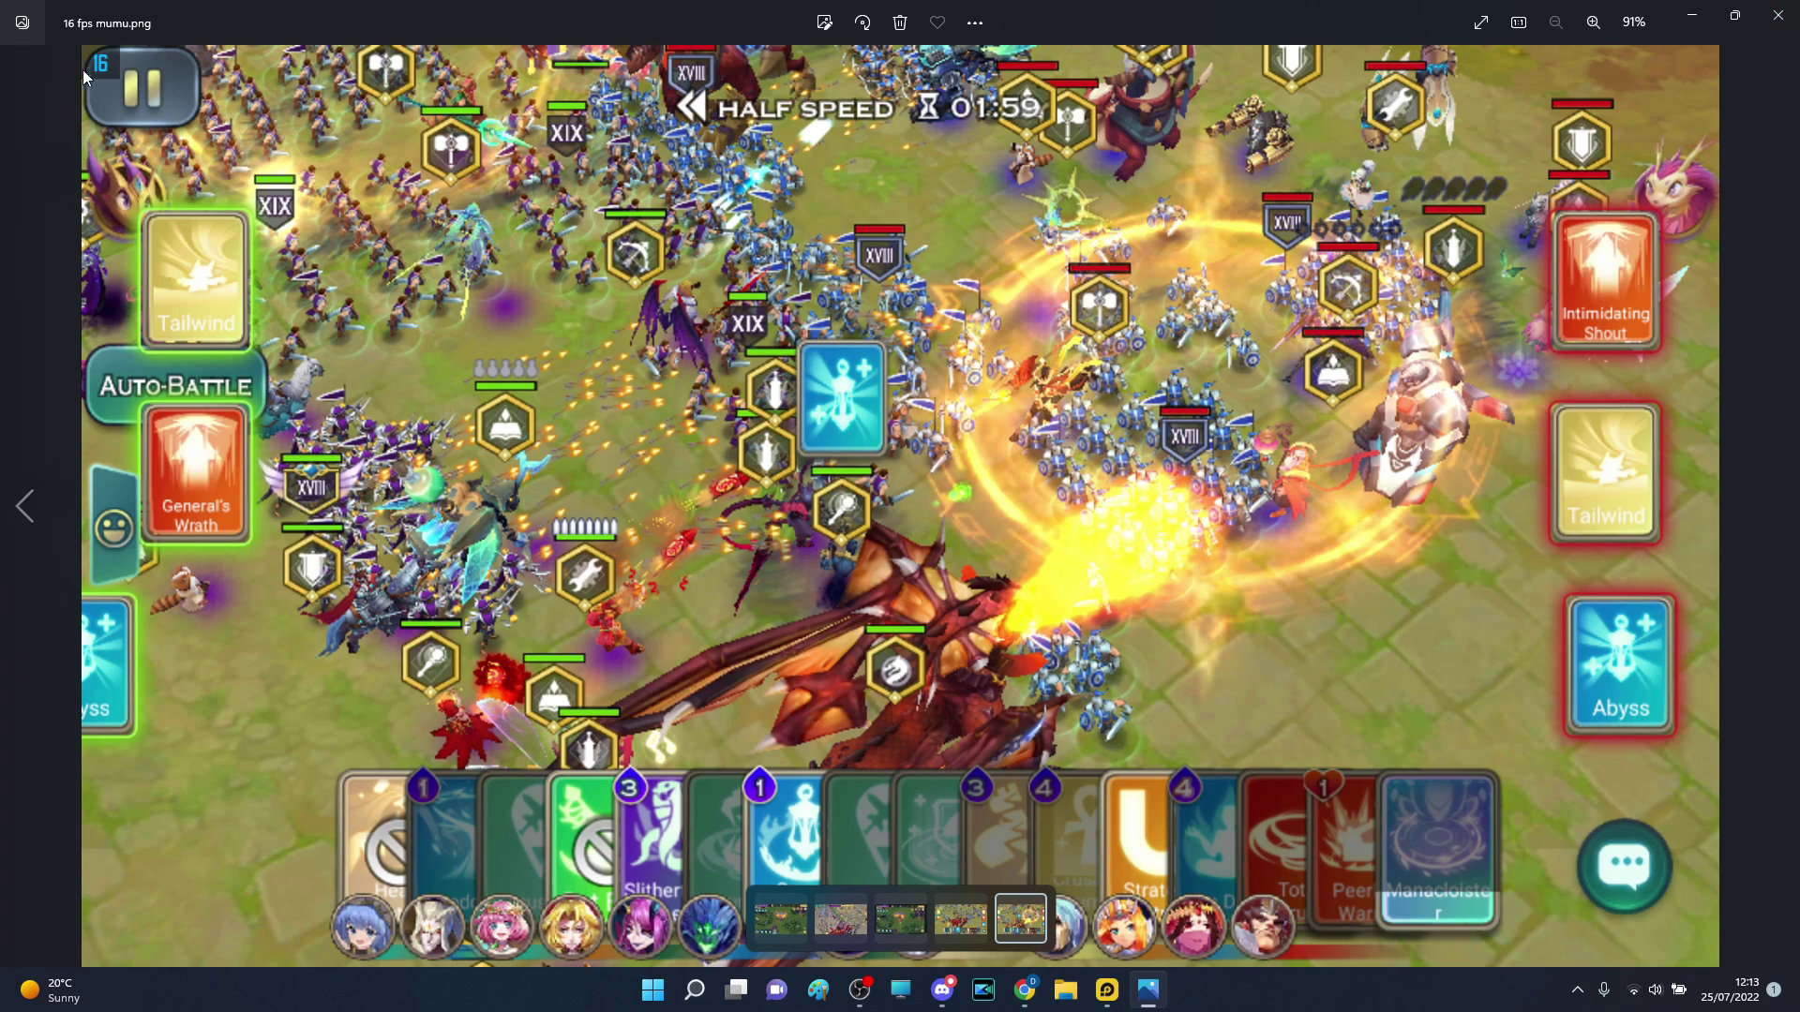
click(1779, 15)
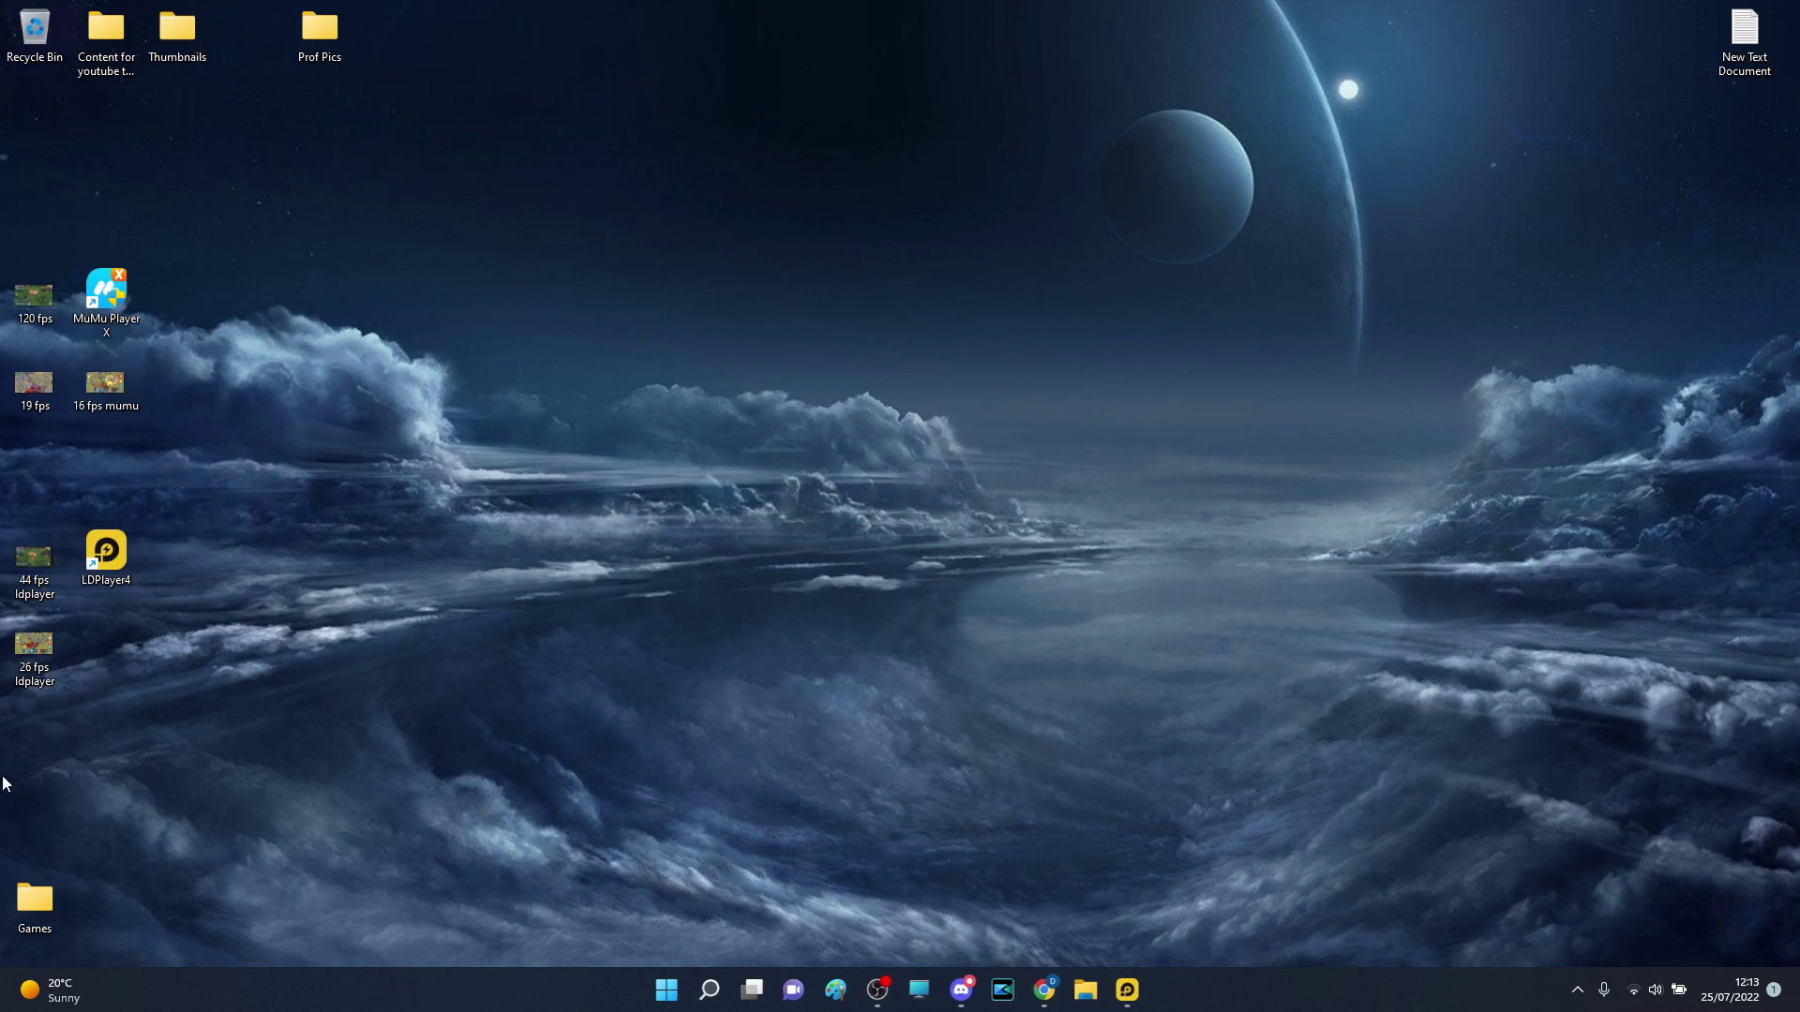
double_click(39, 640)
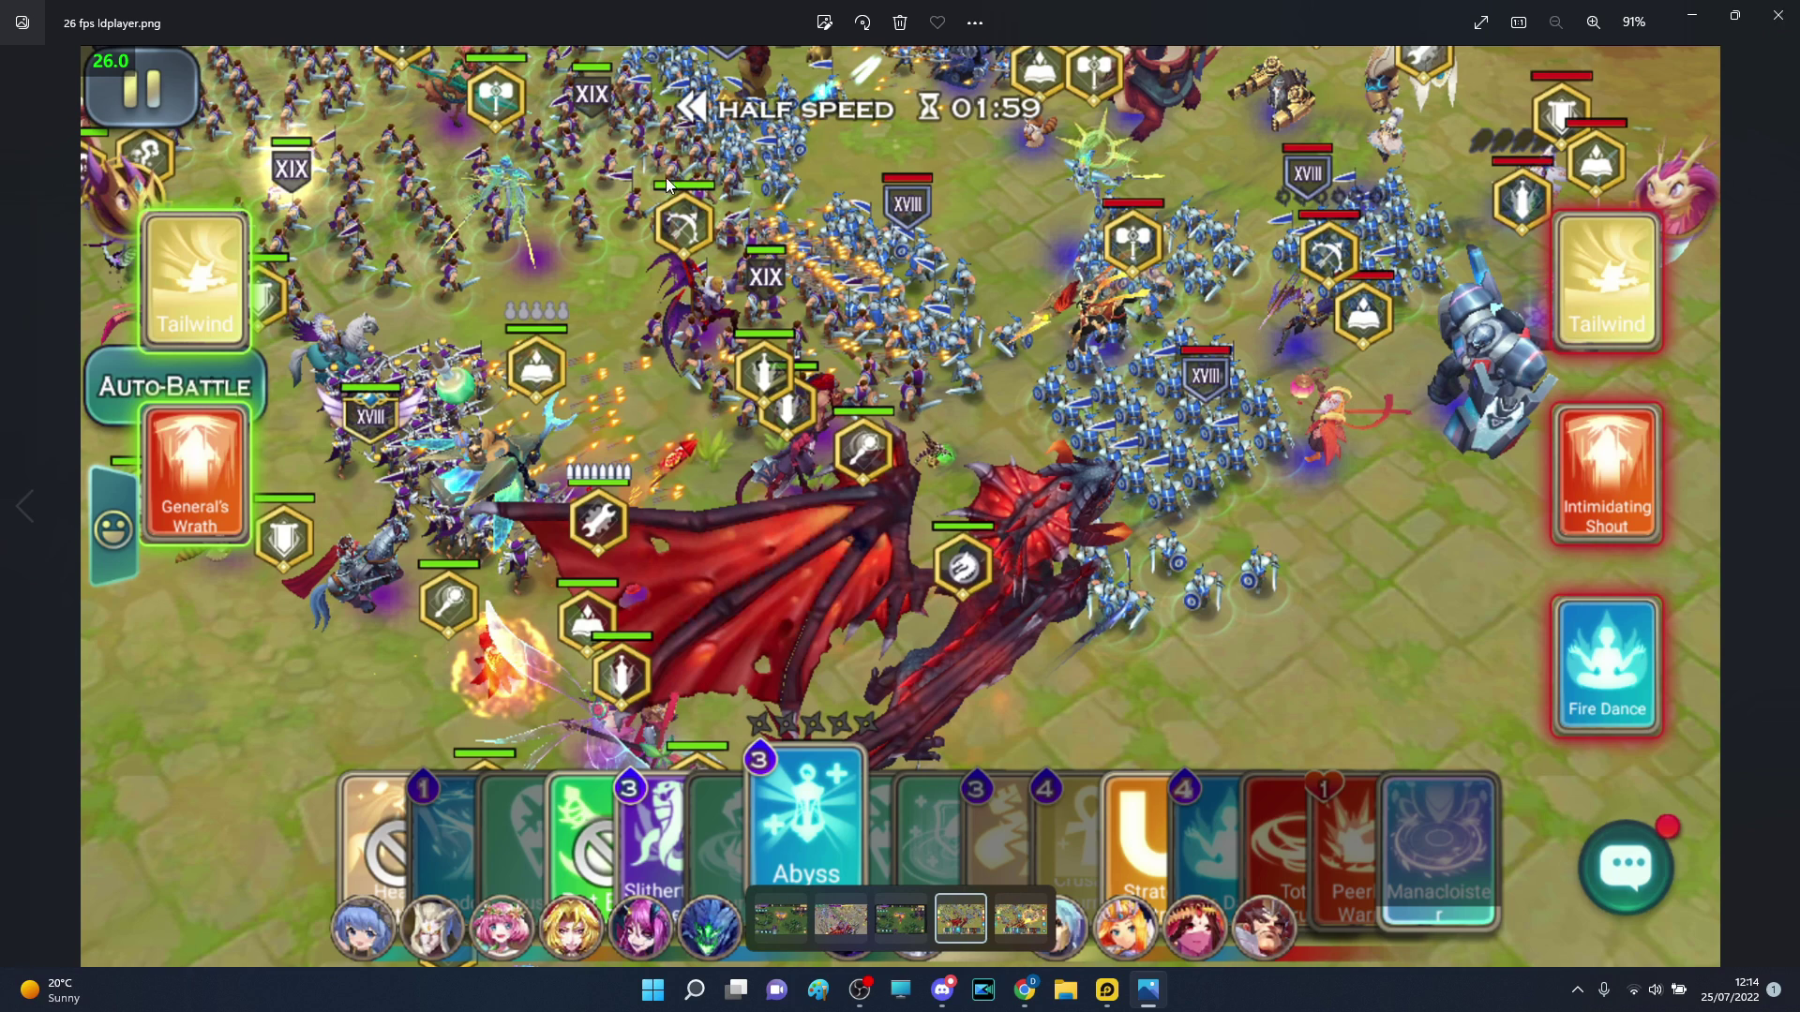
click(1779, 15)
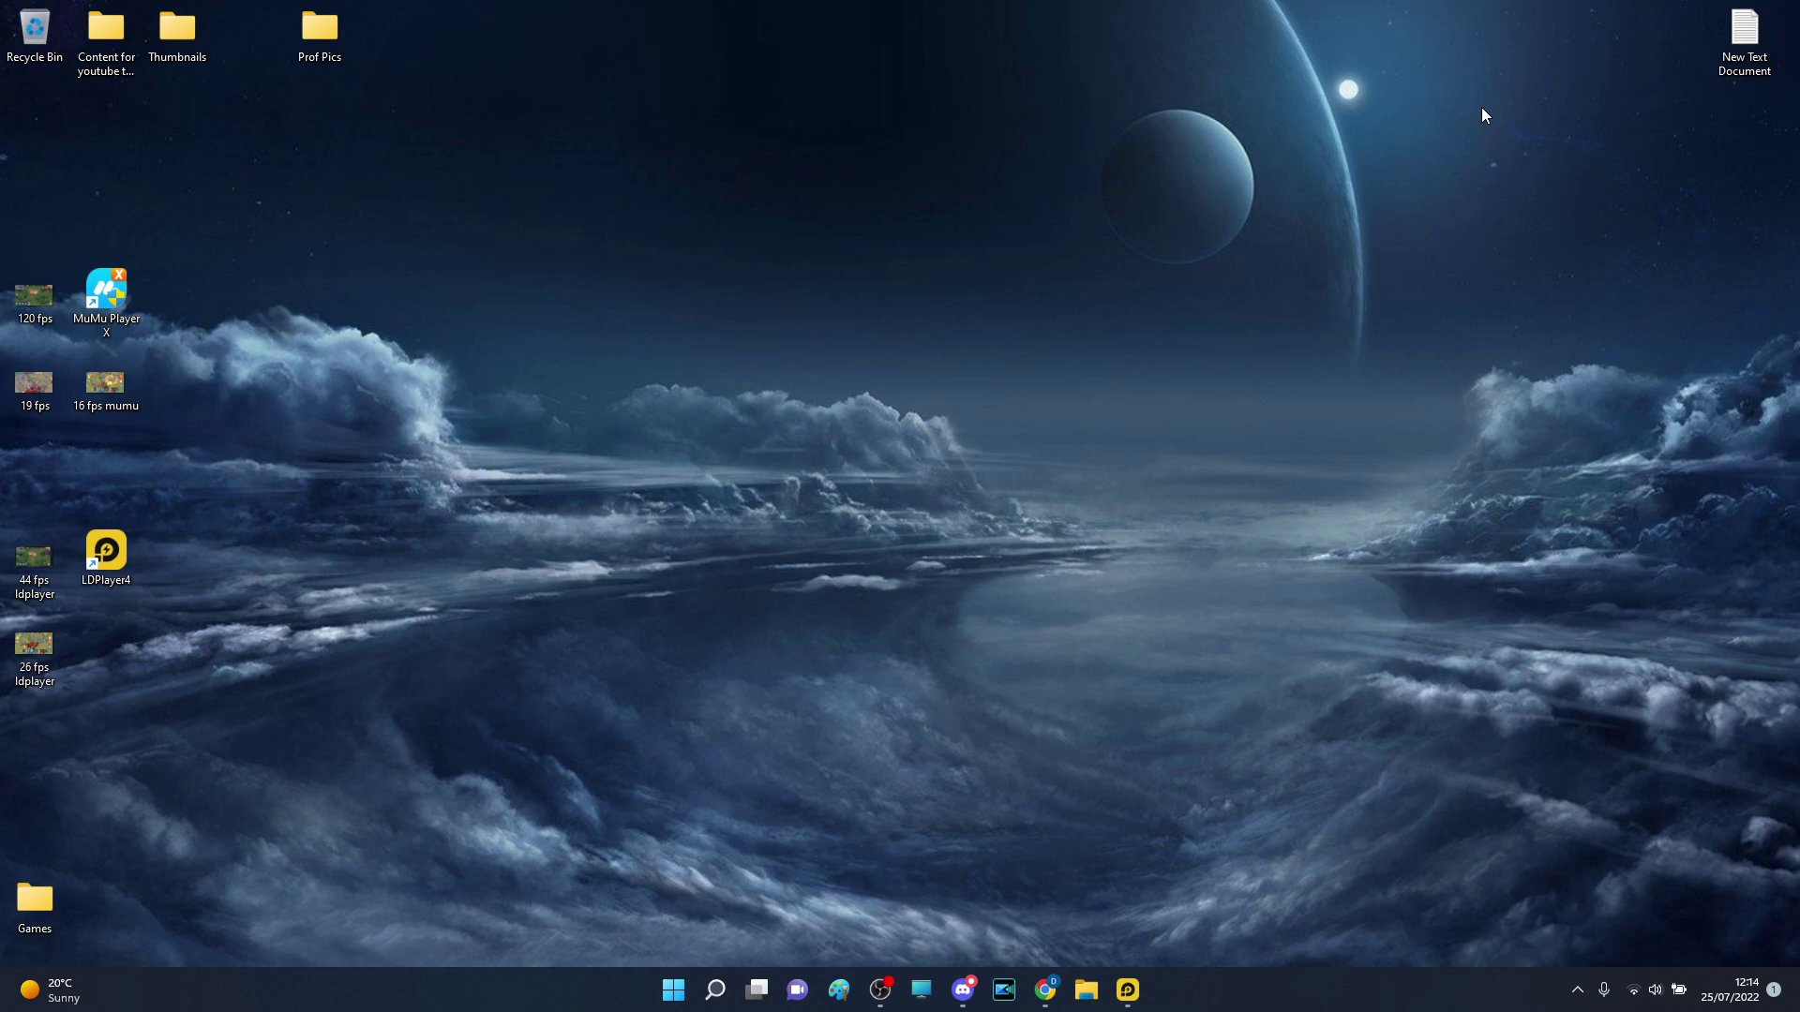
Give LDPlayer4 run-as-administrator and a high DPI scaling override performed by Application
right_click(107, 564)
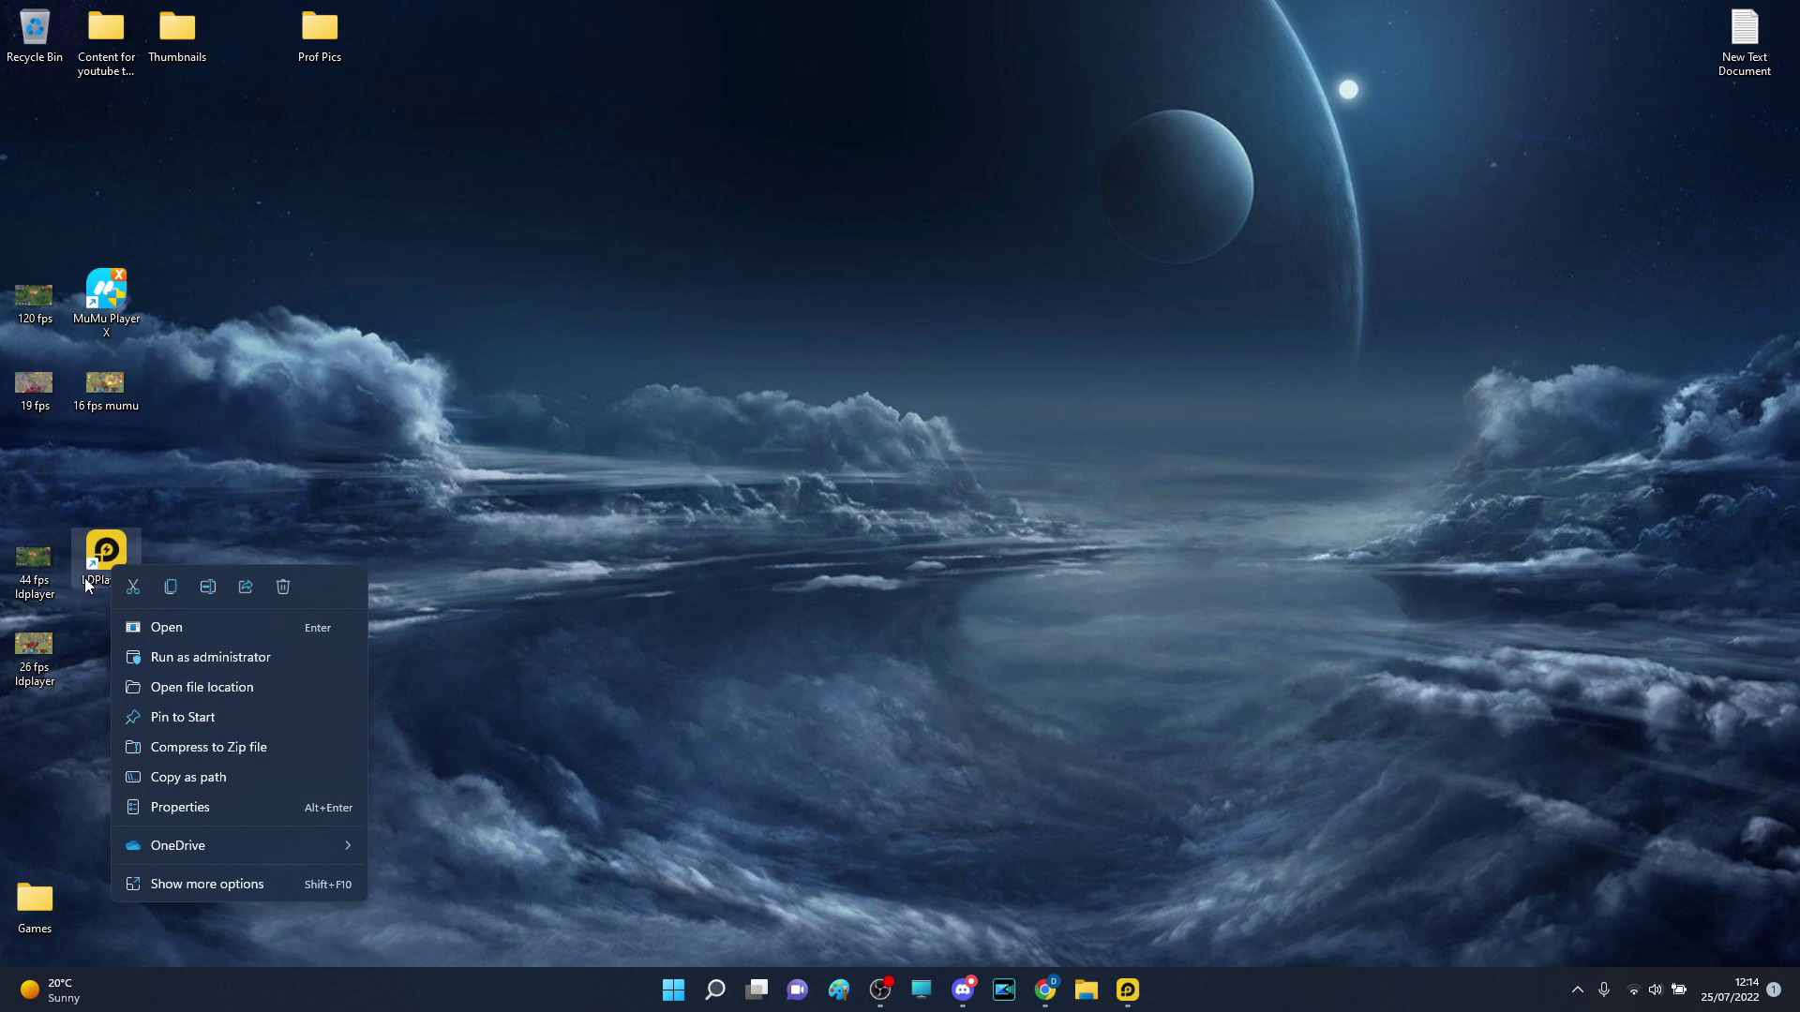
click(240, 809)
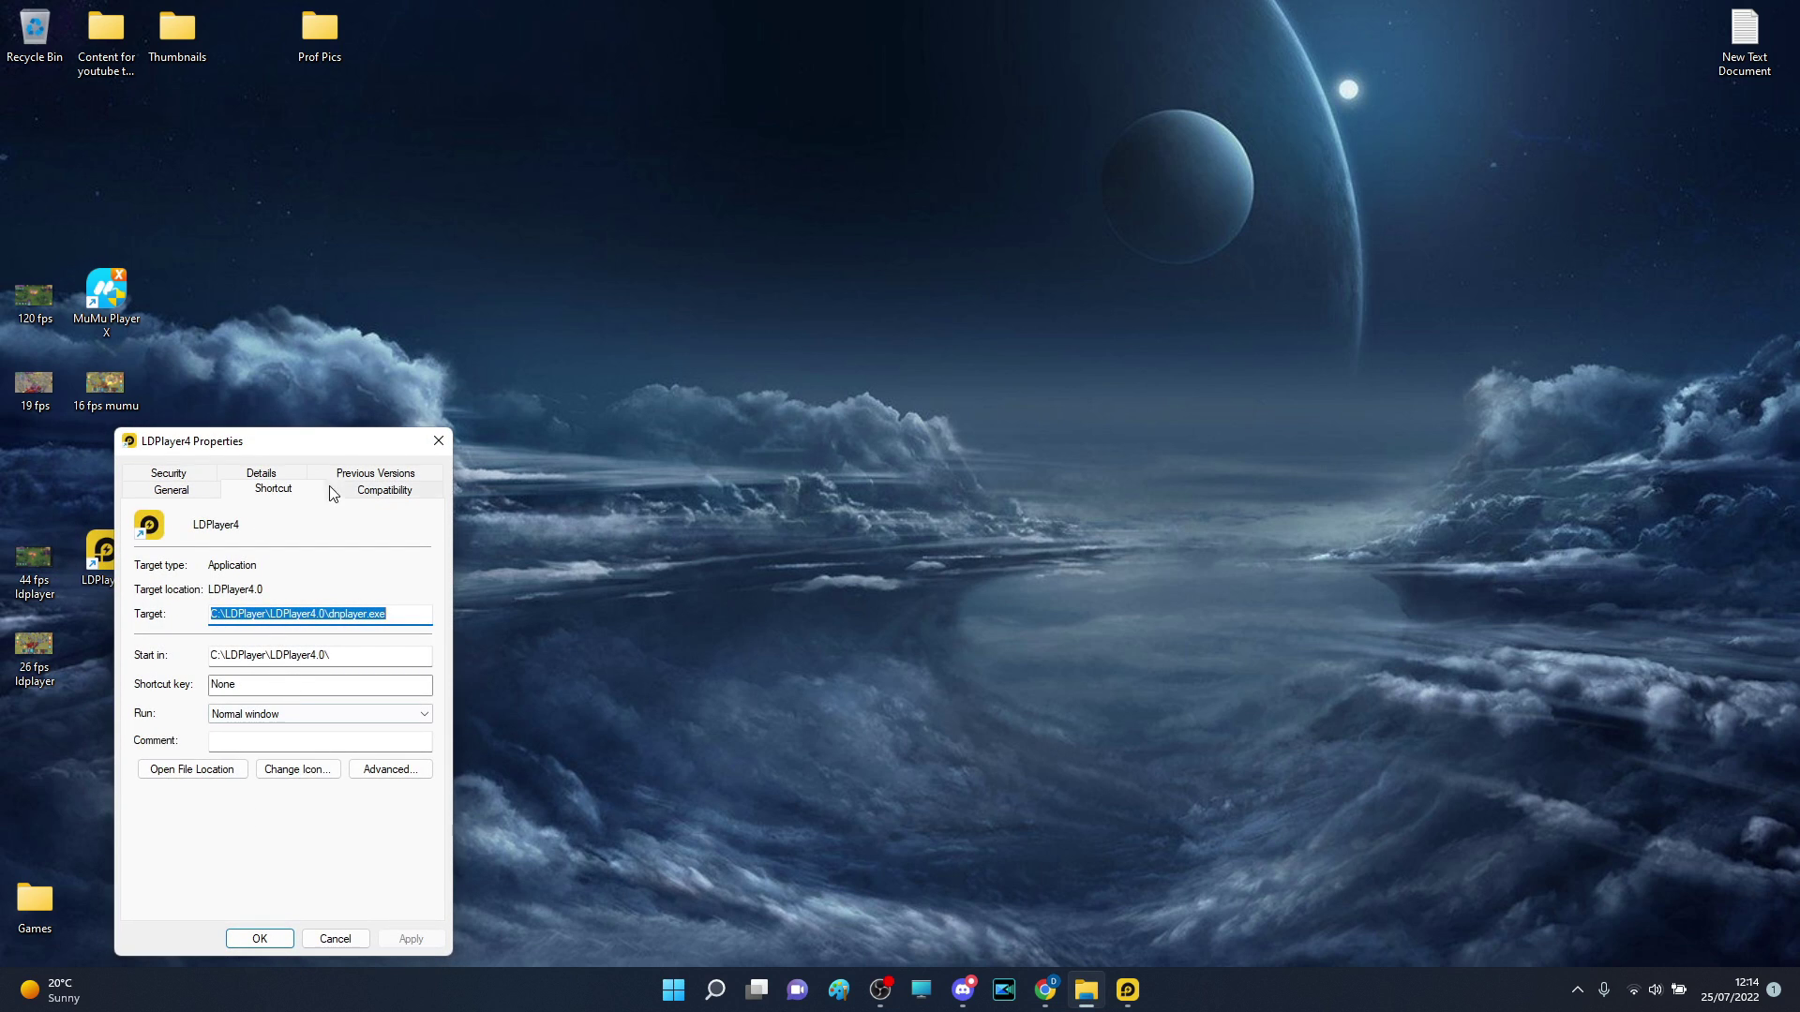
click(362, 493)
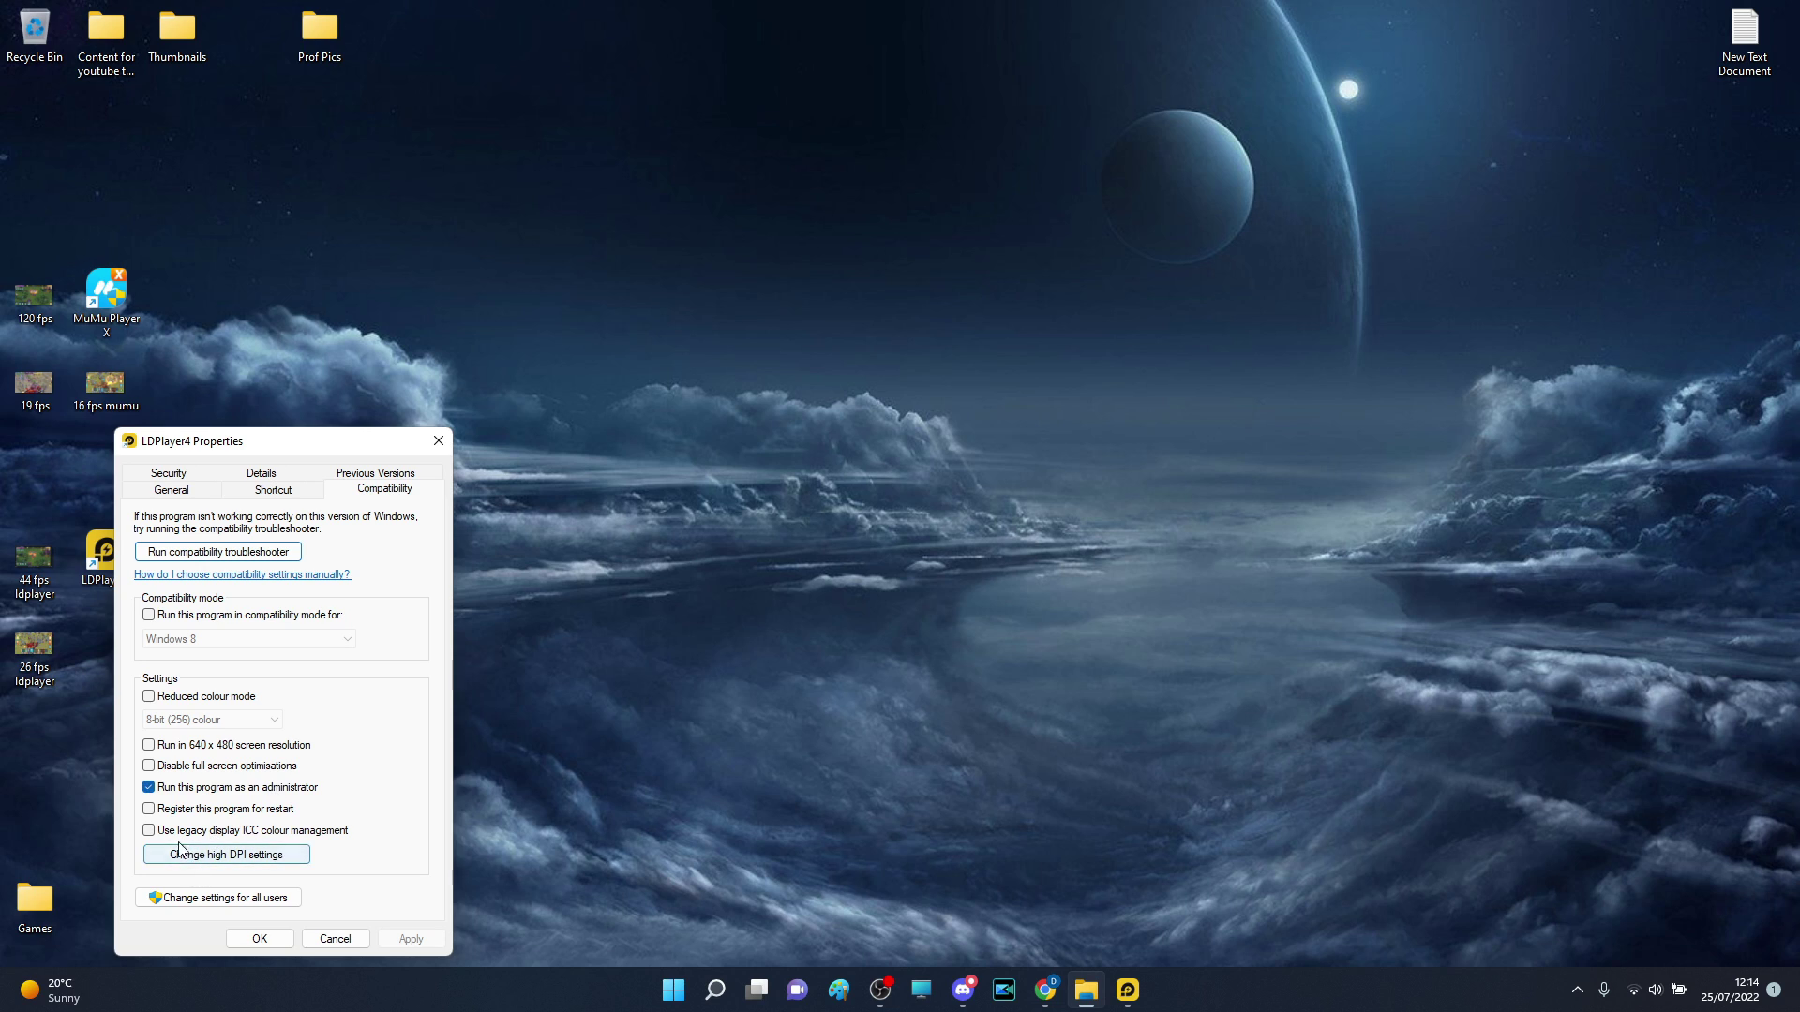
click(228, 856)
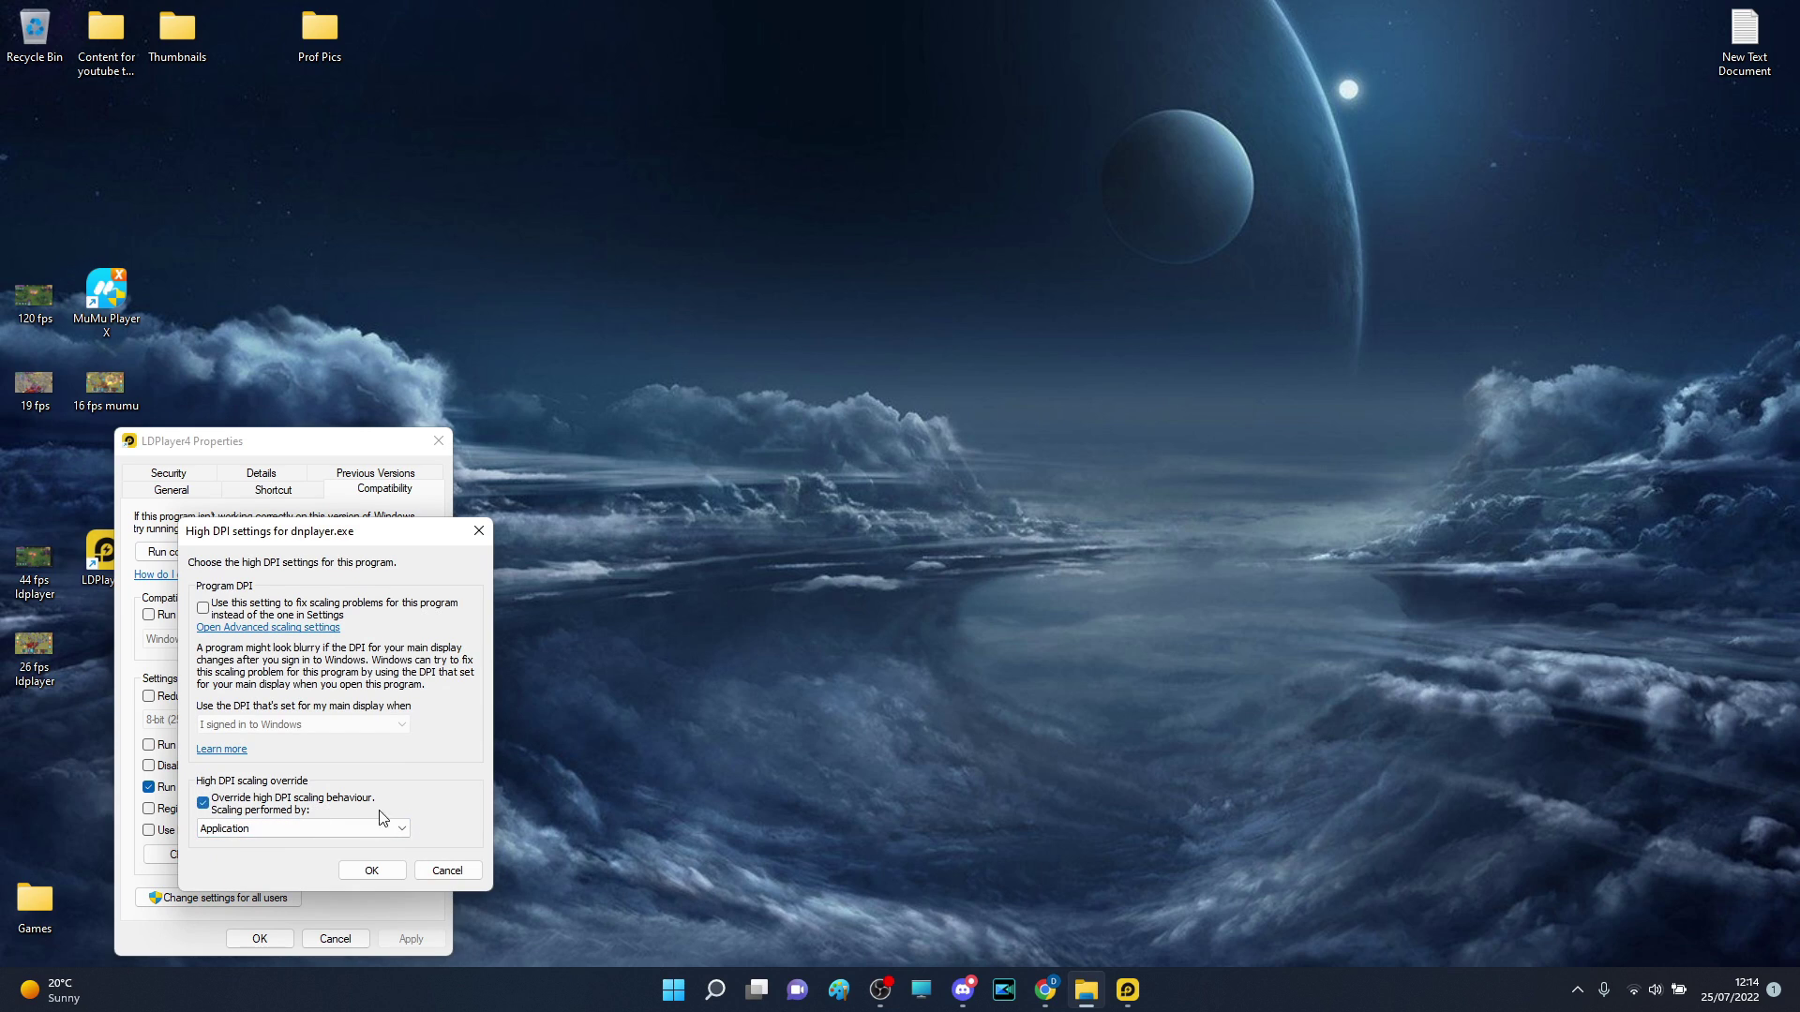
click(286, 829)
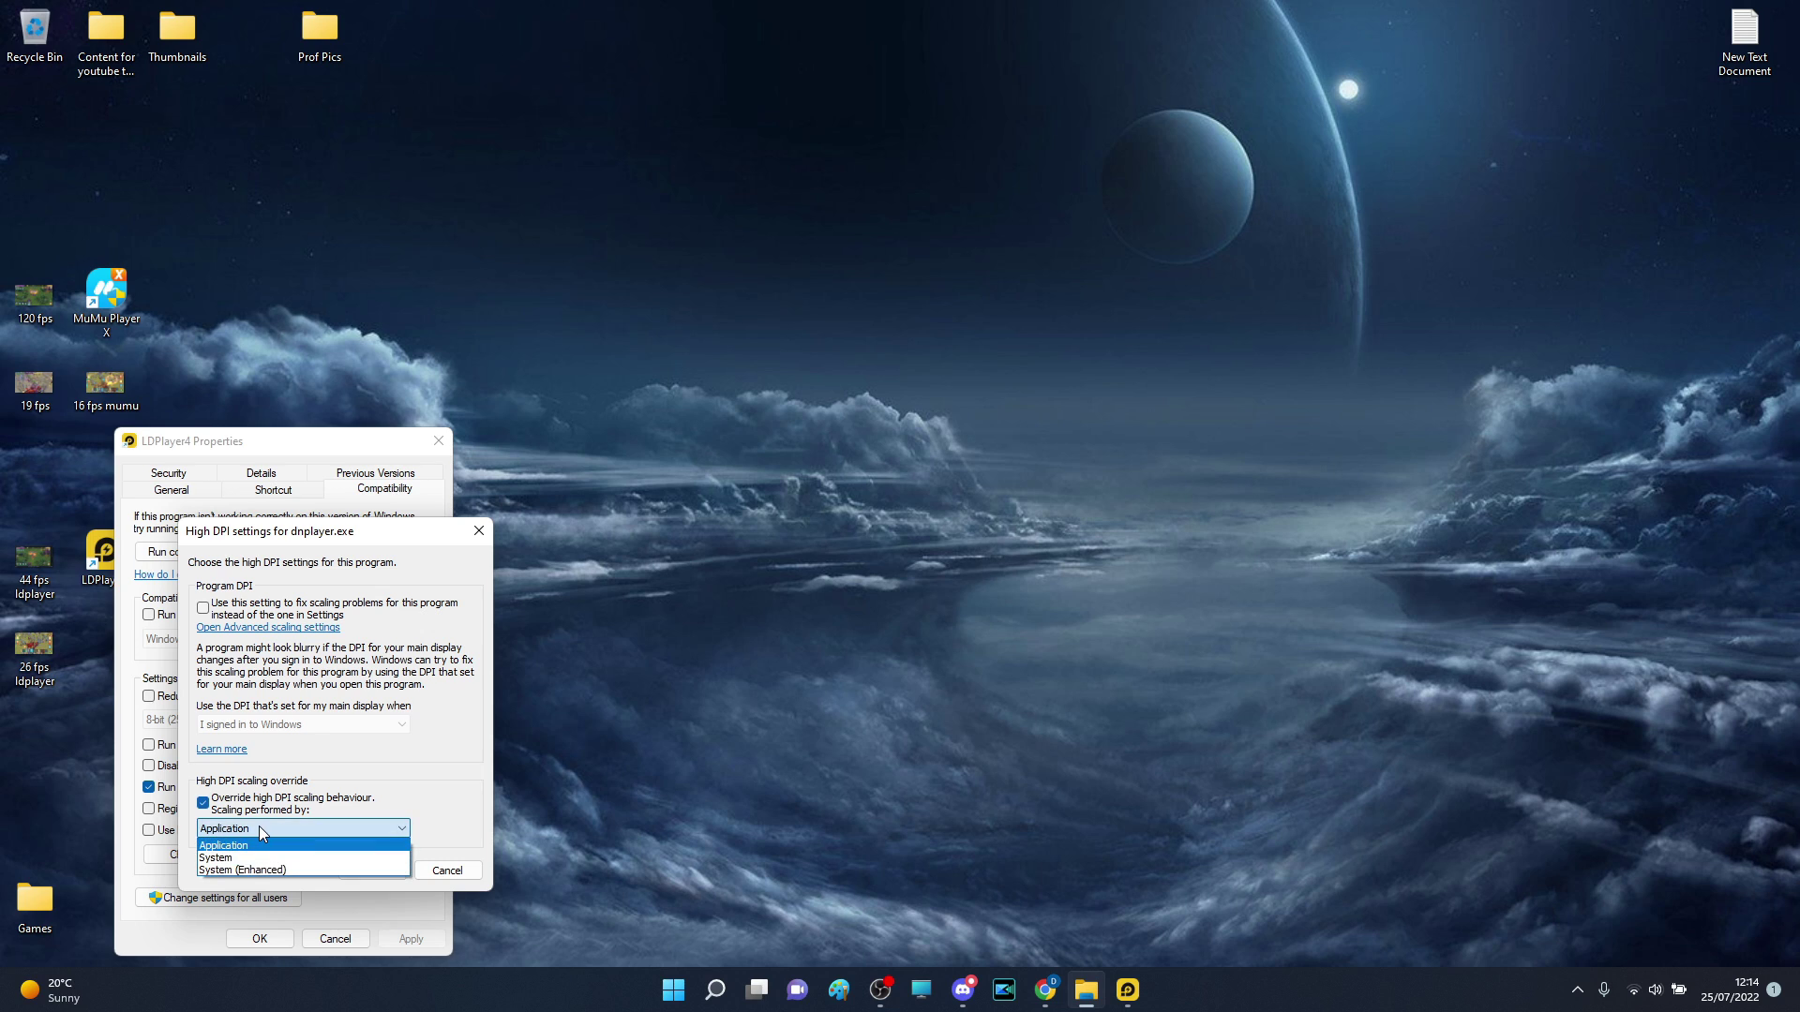
click(258, 845)
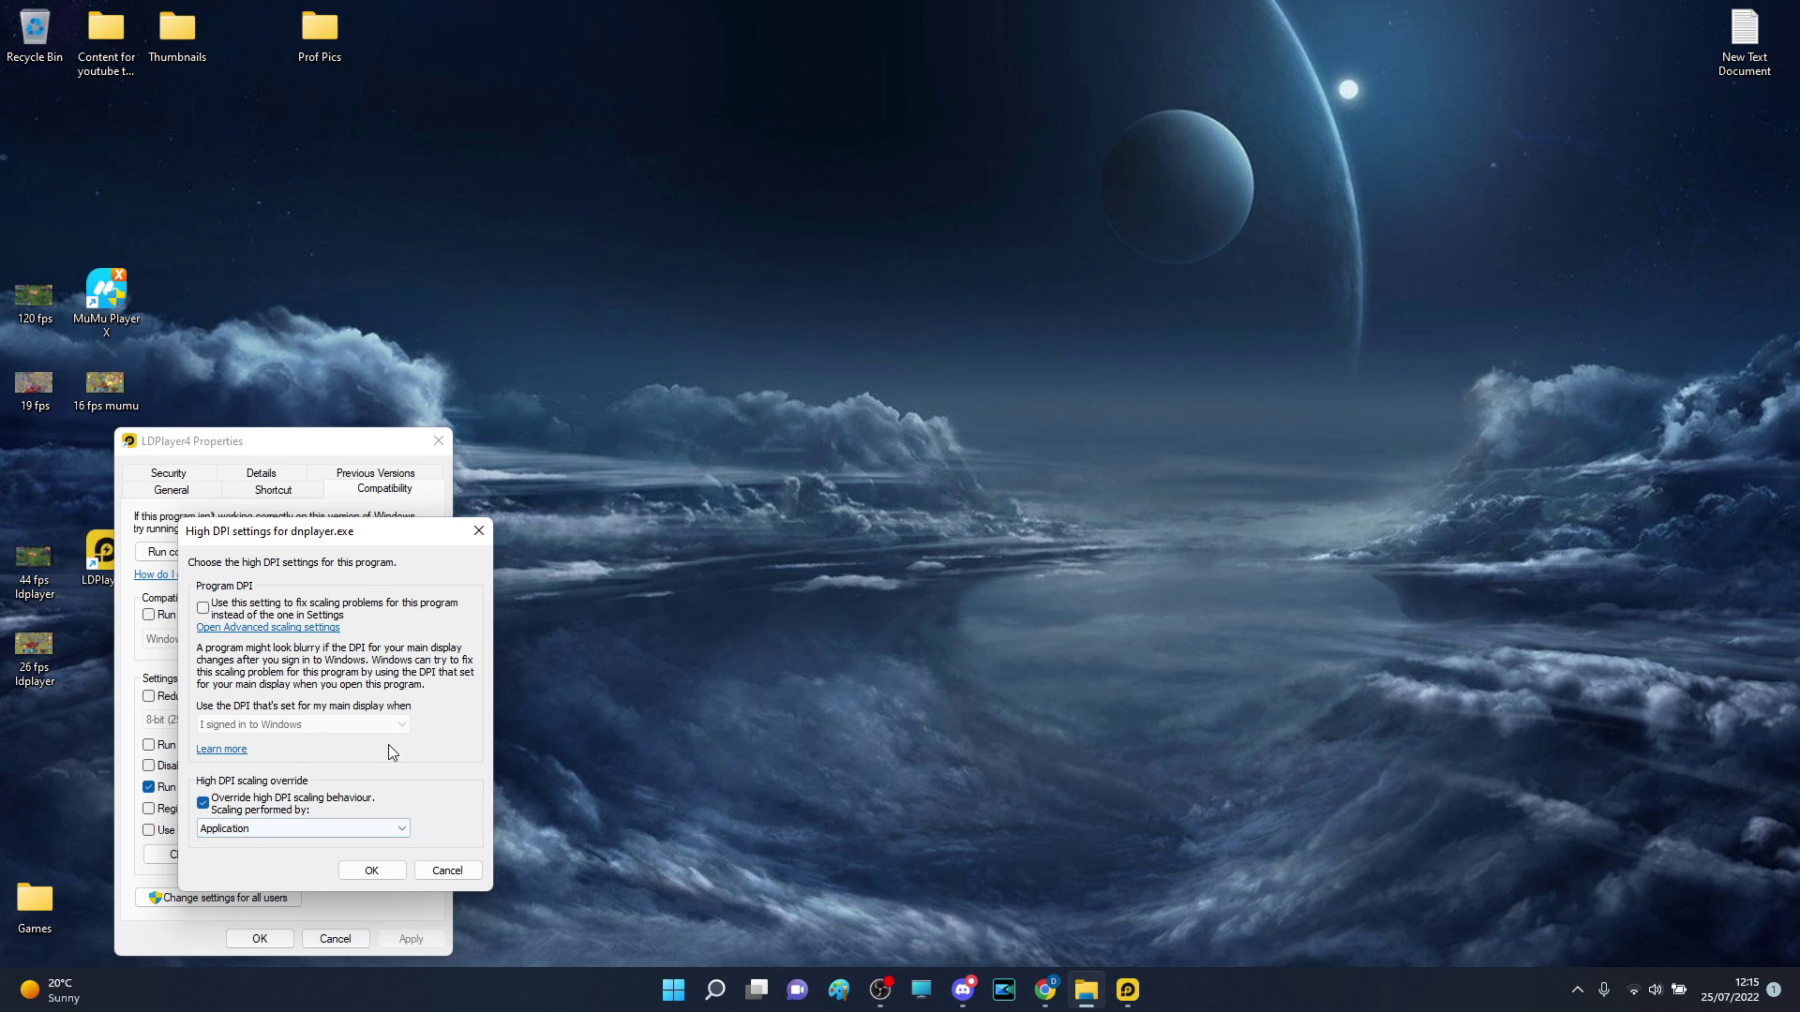
click(380, 871)
click(335, 938)
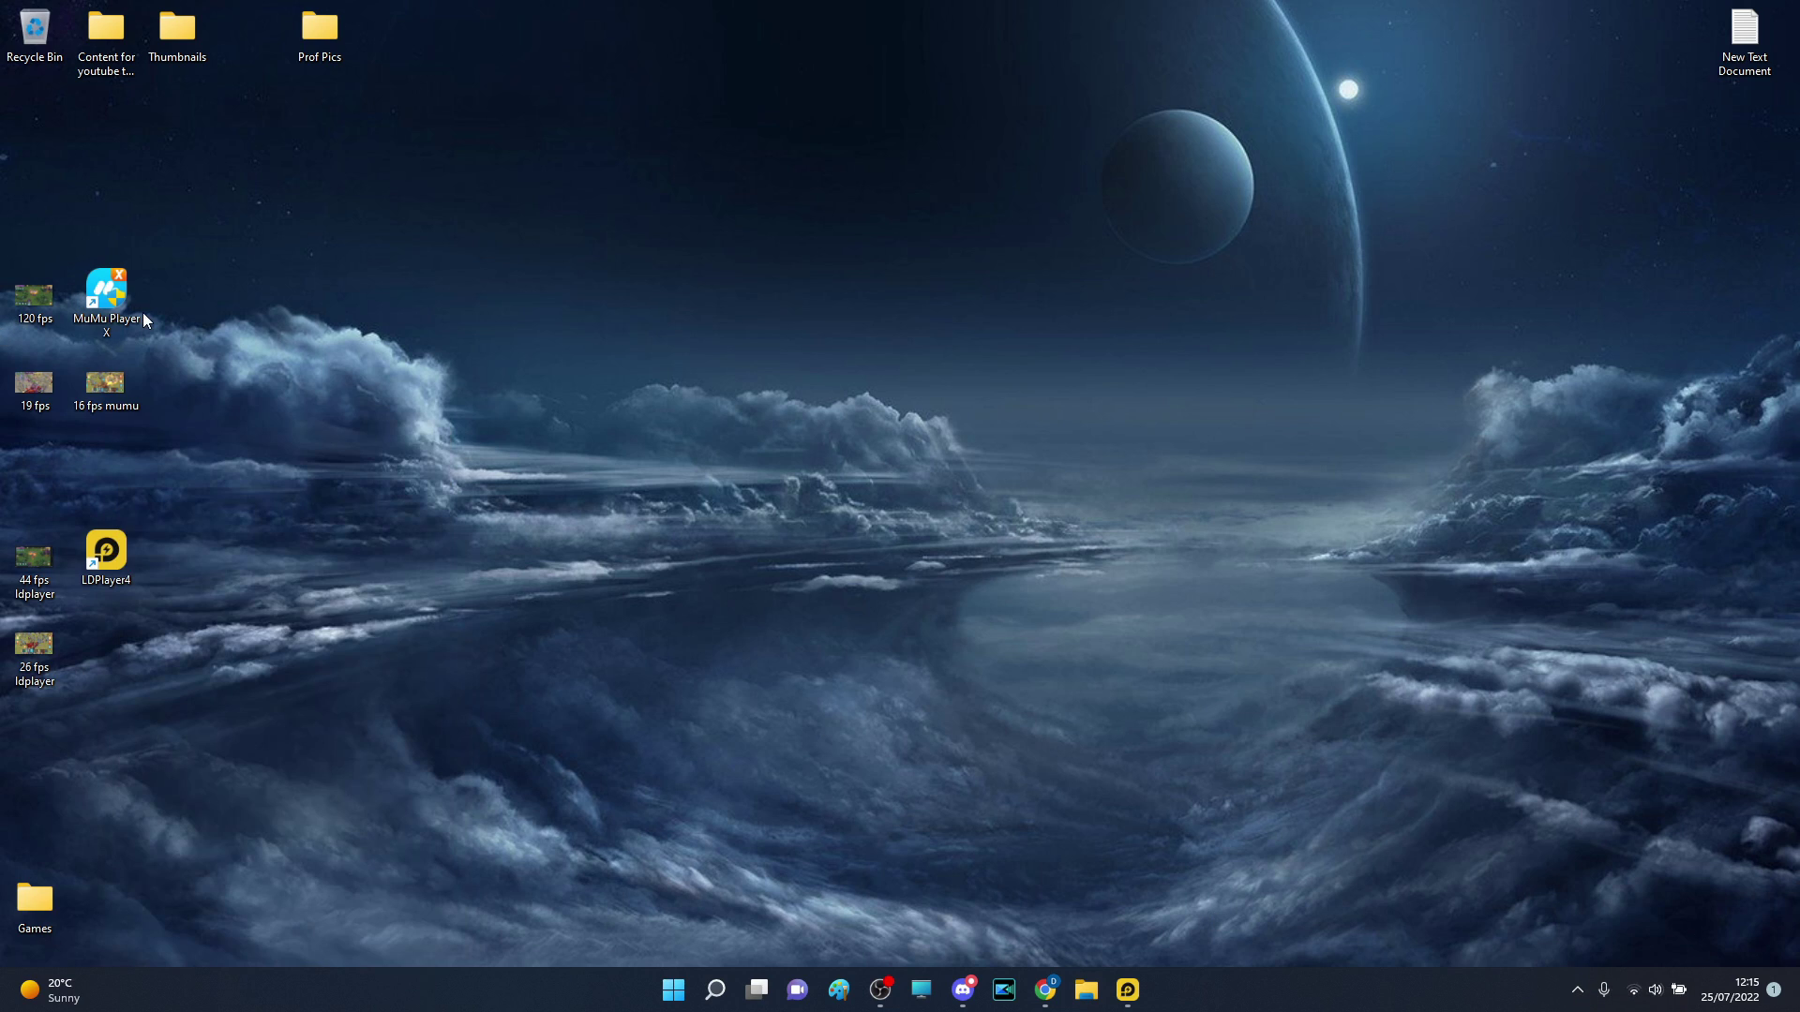
Launch NVIDIA Control Panel from the hidden tray icons
click(1578, 990)
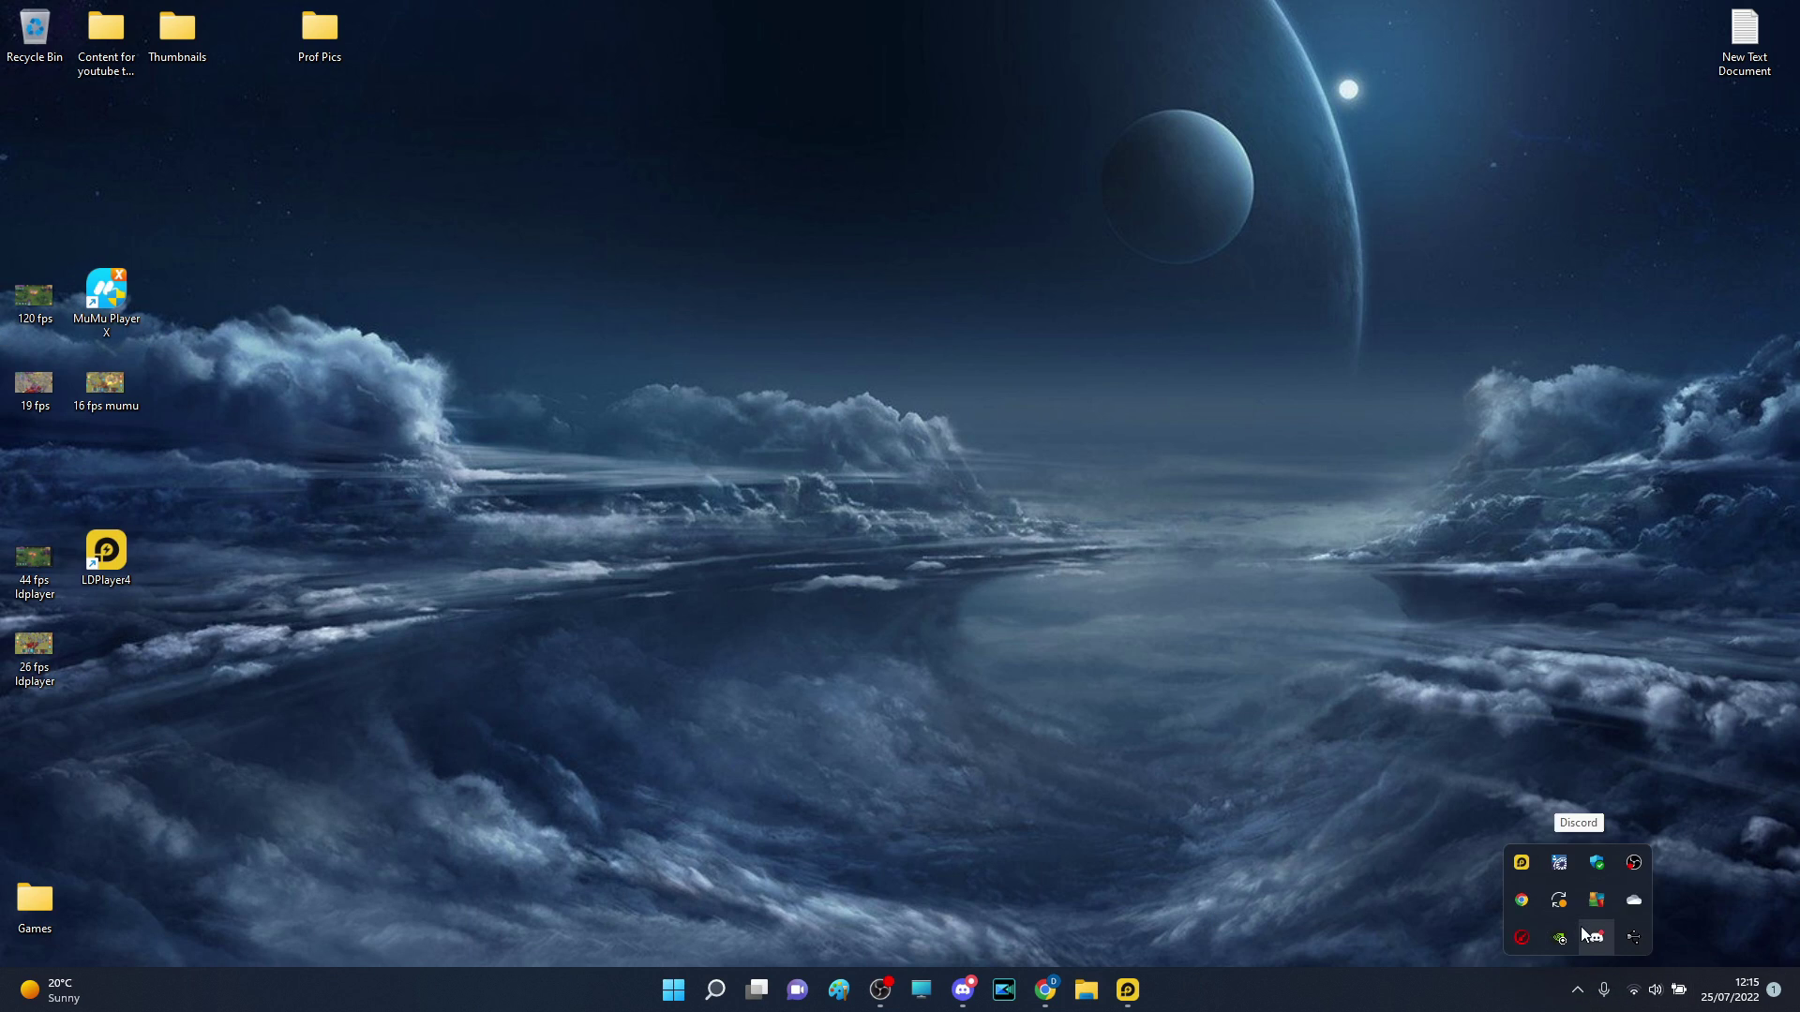
right_click(1567, 941)
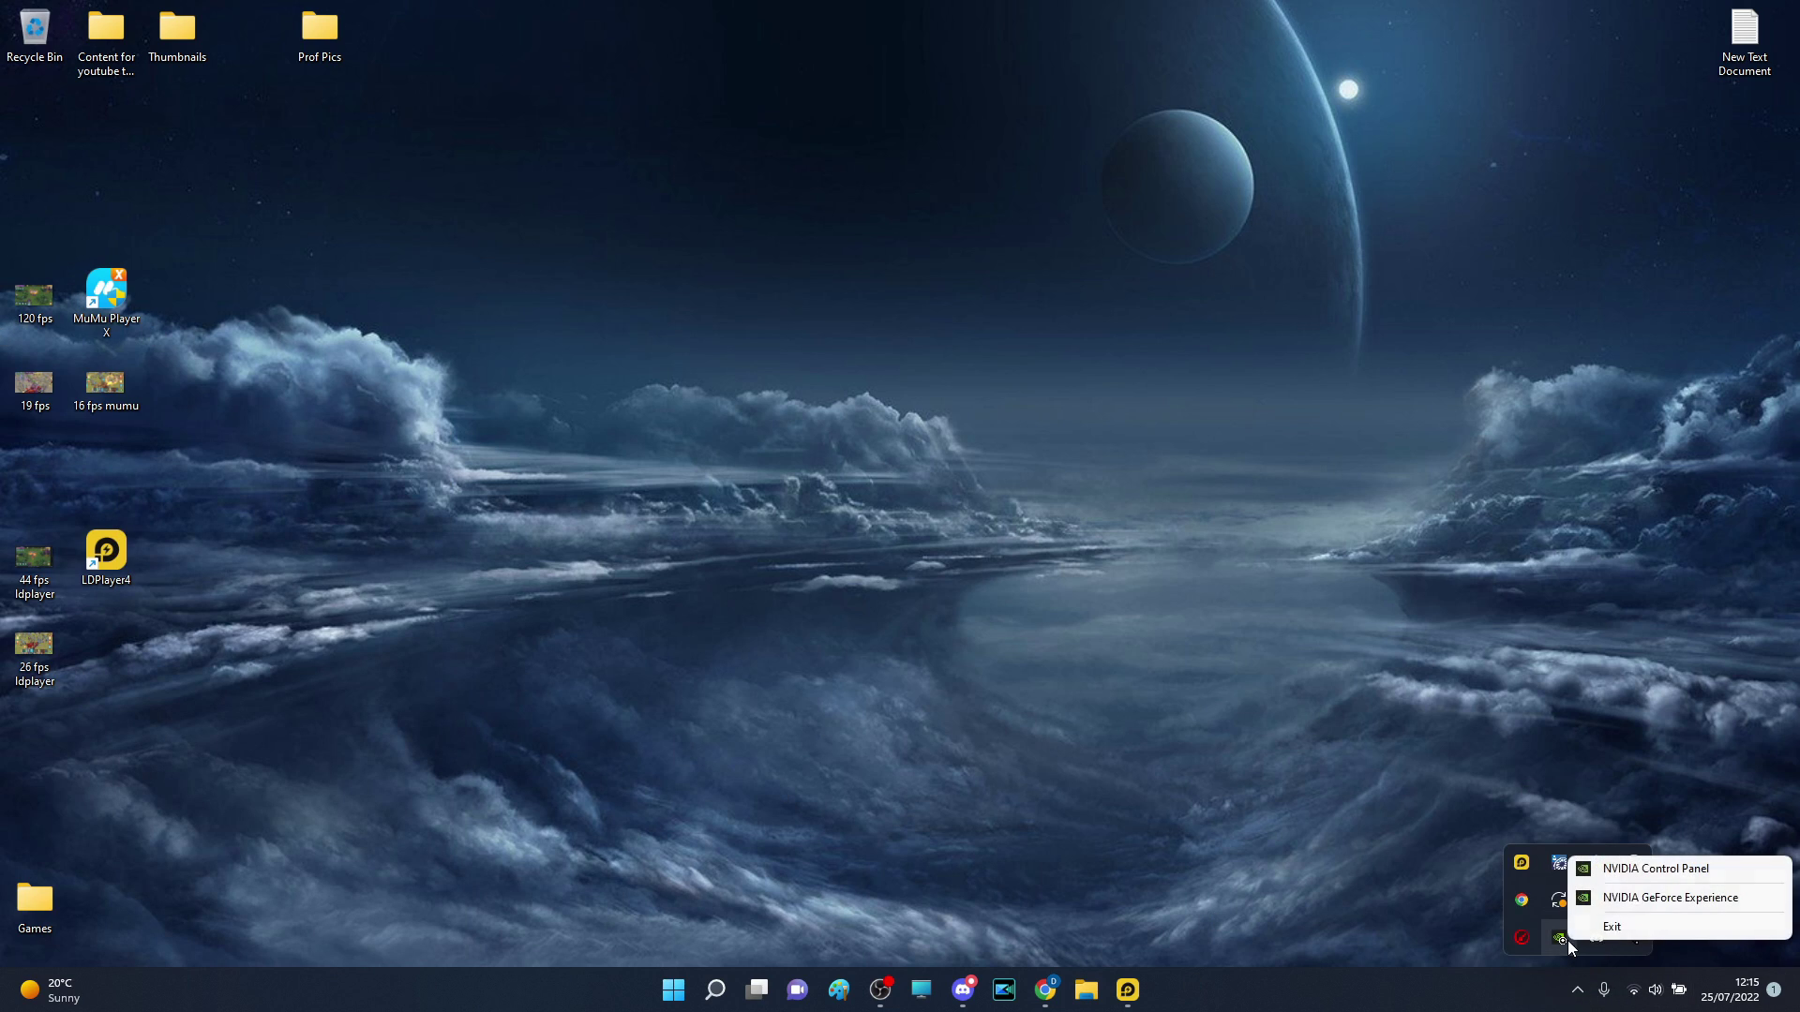
click(1618, 873)
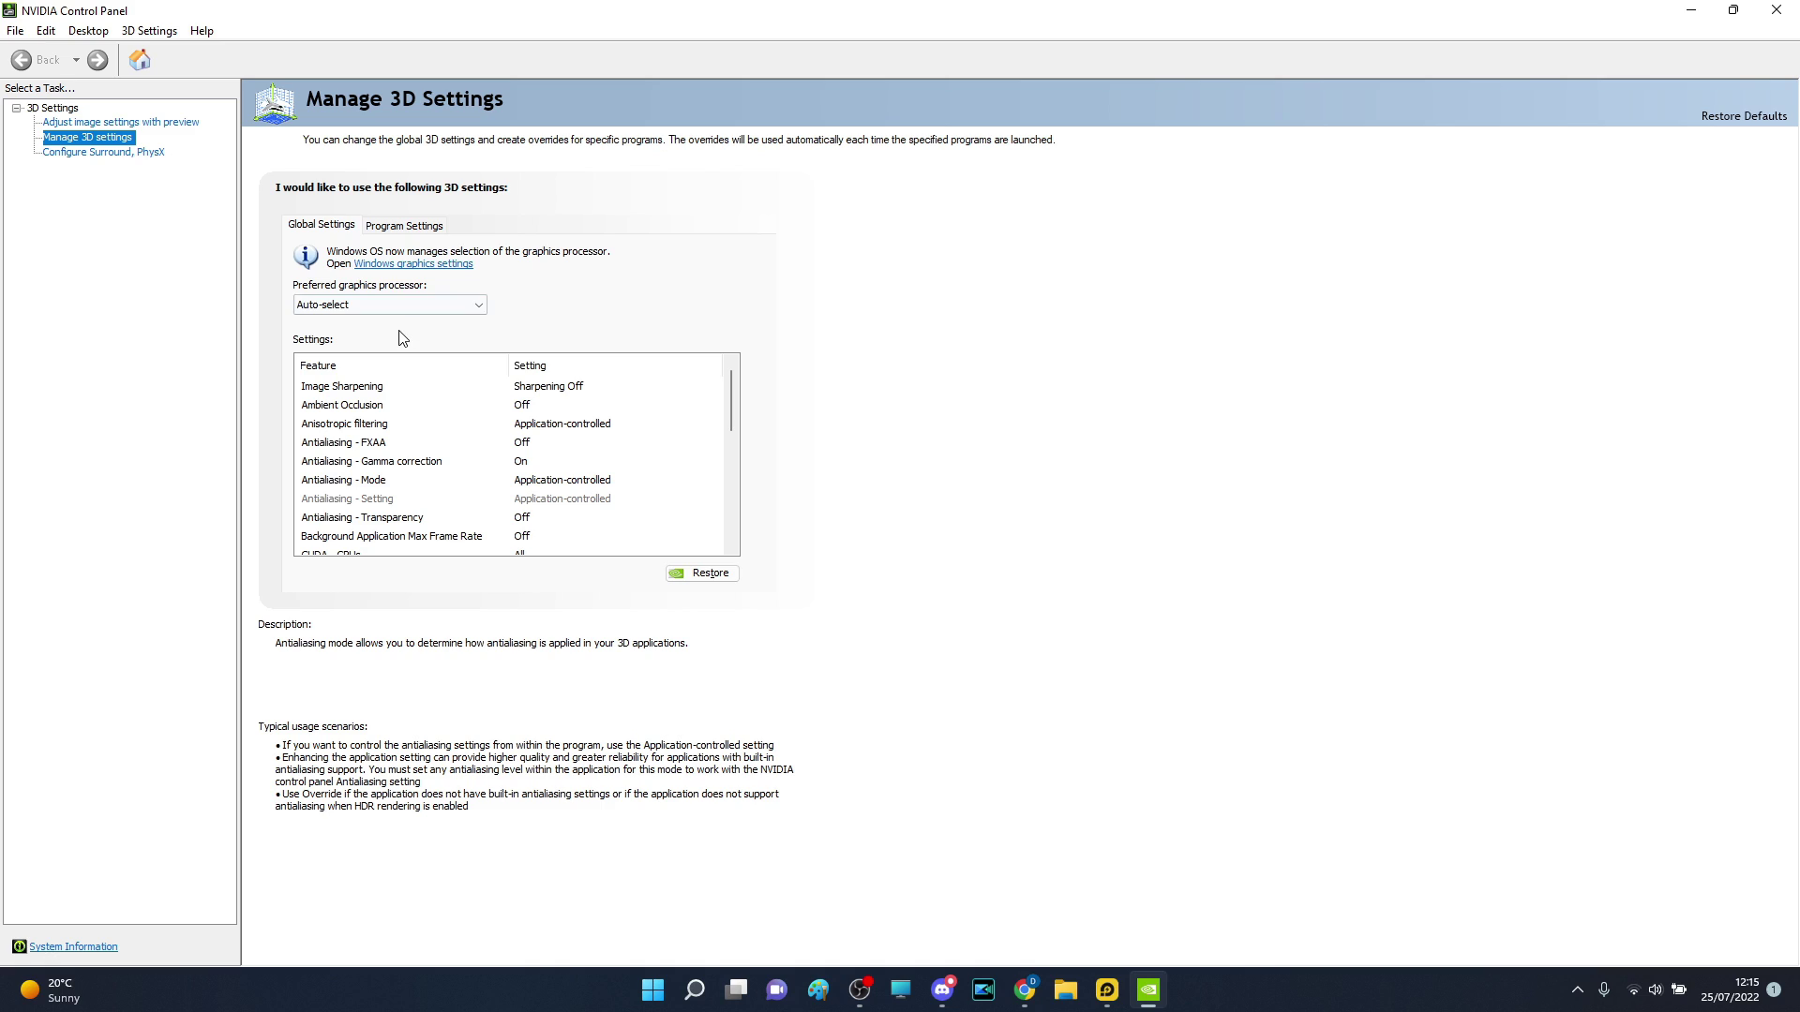
Select Lei Dian Mo Ni Qi (dnplayer.exe) in Manage 3D Settings with the global graphics processor
click(372, 222)
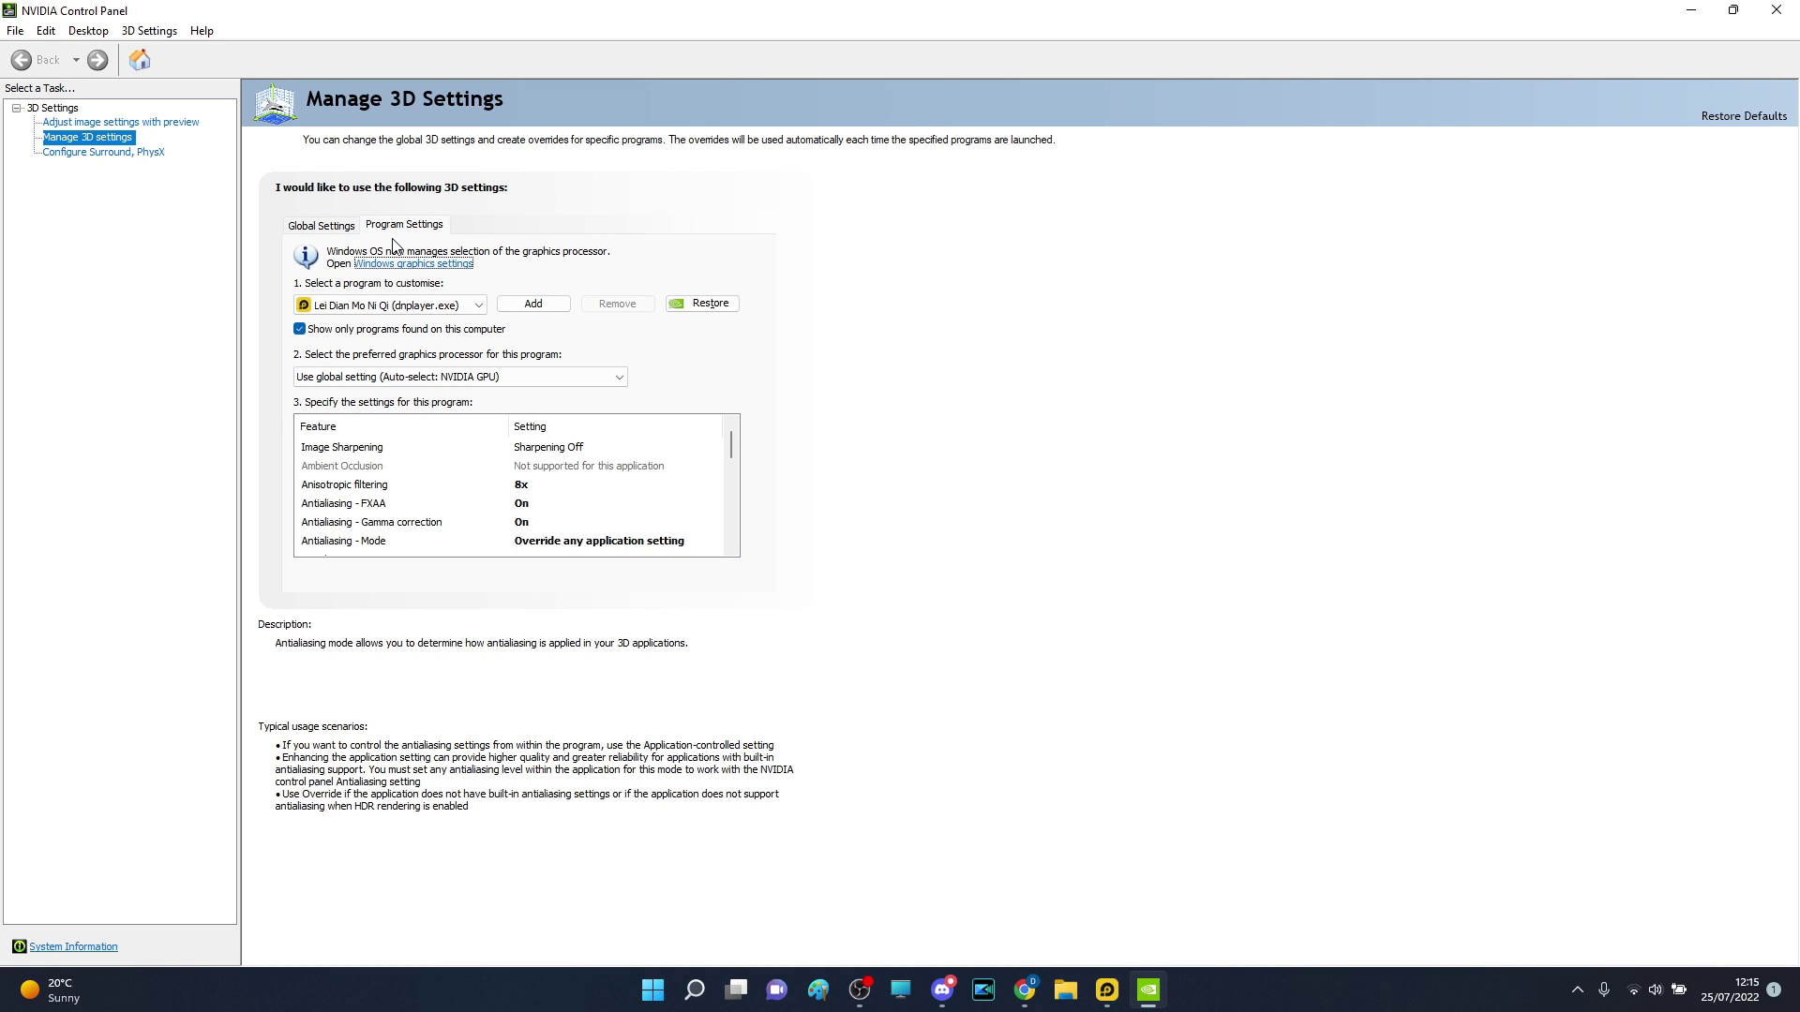
click(386, 307)
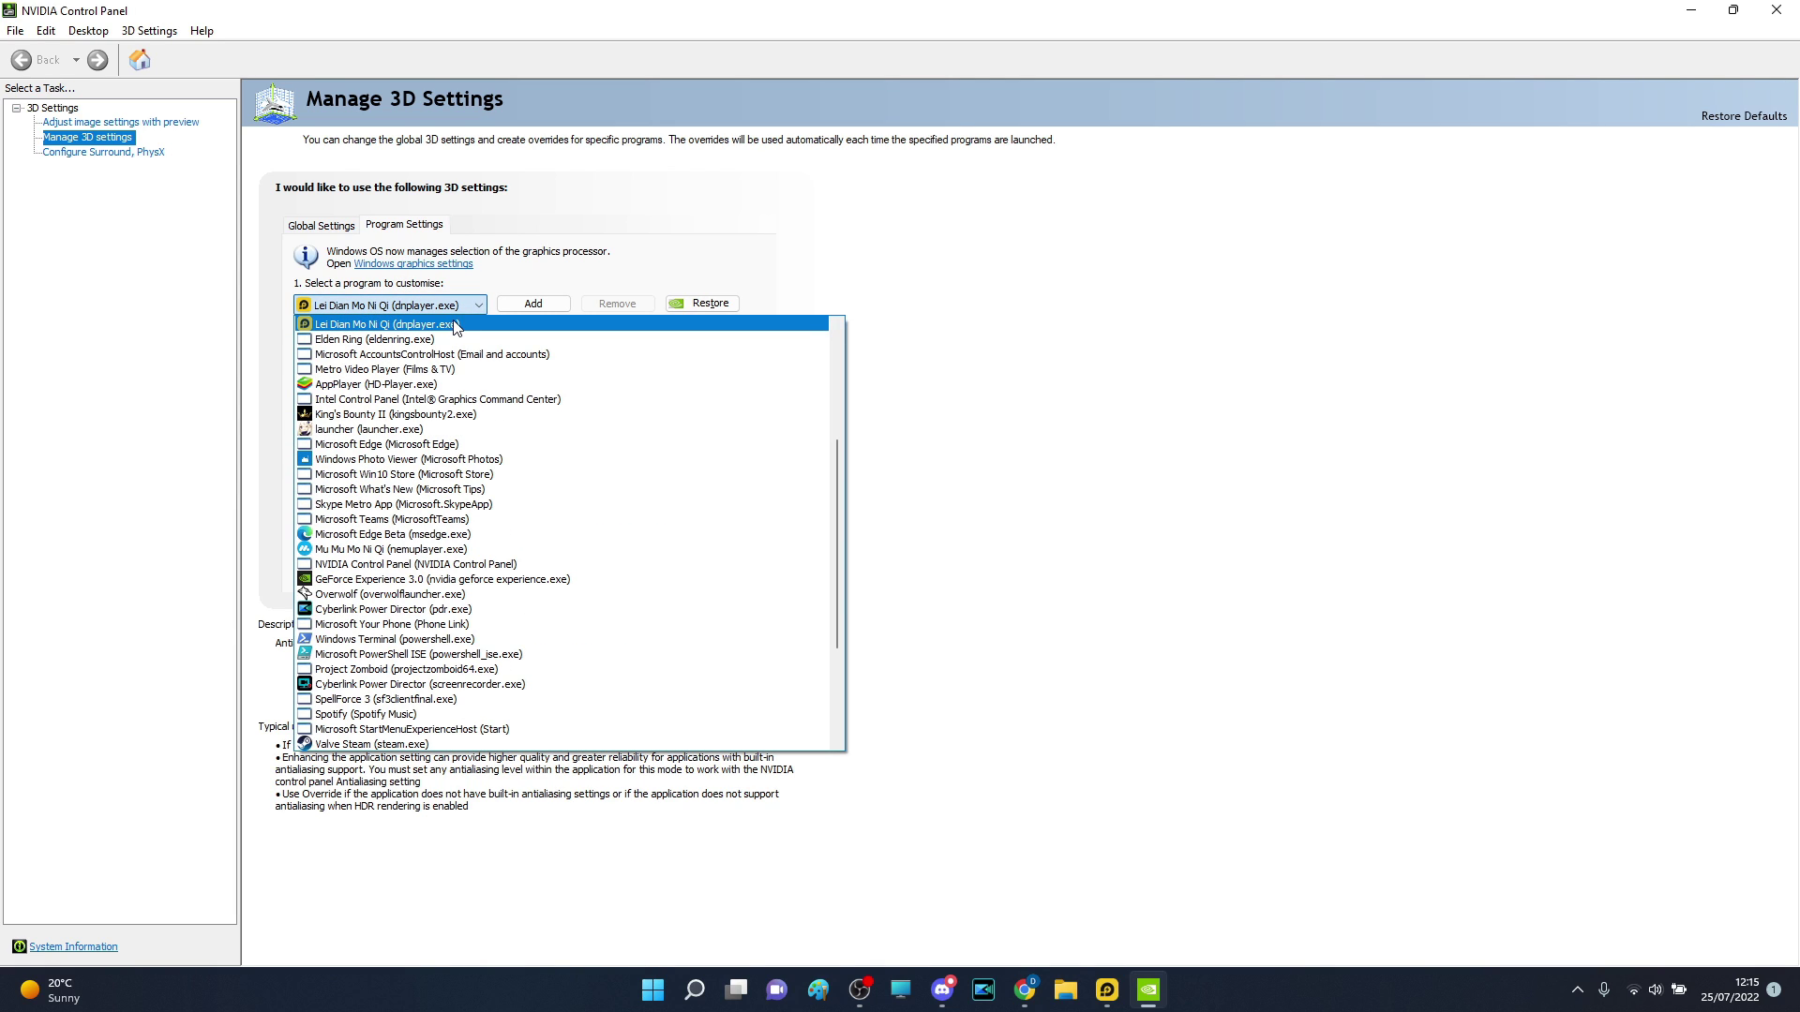
click(1028, 329)
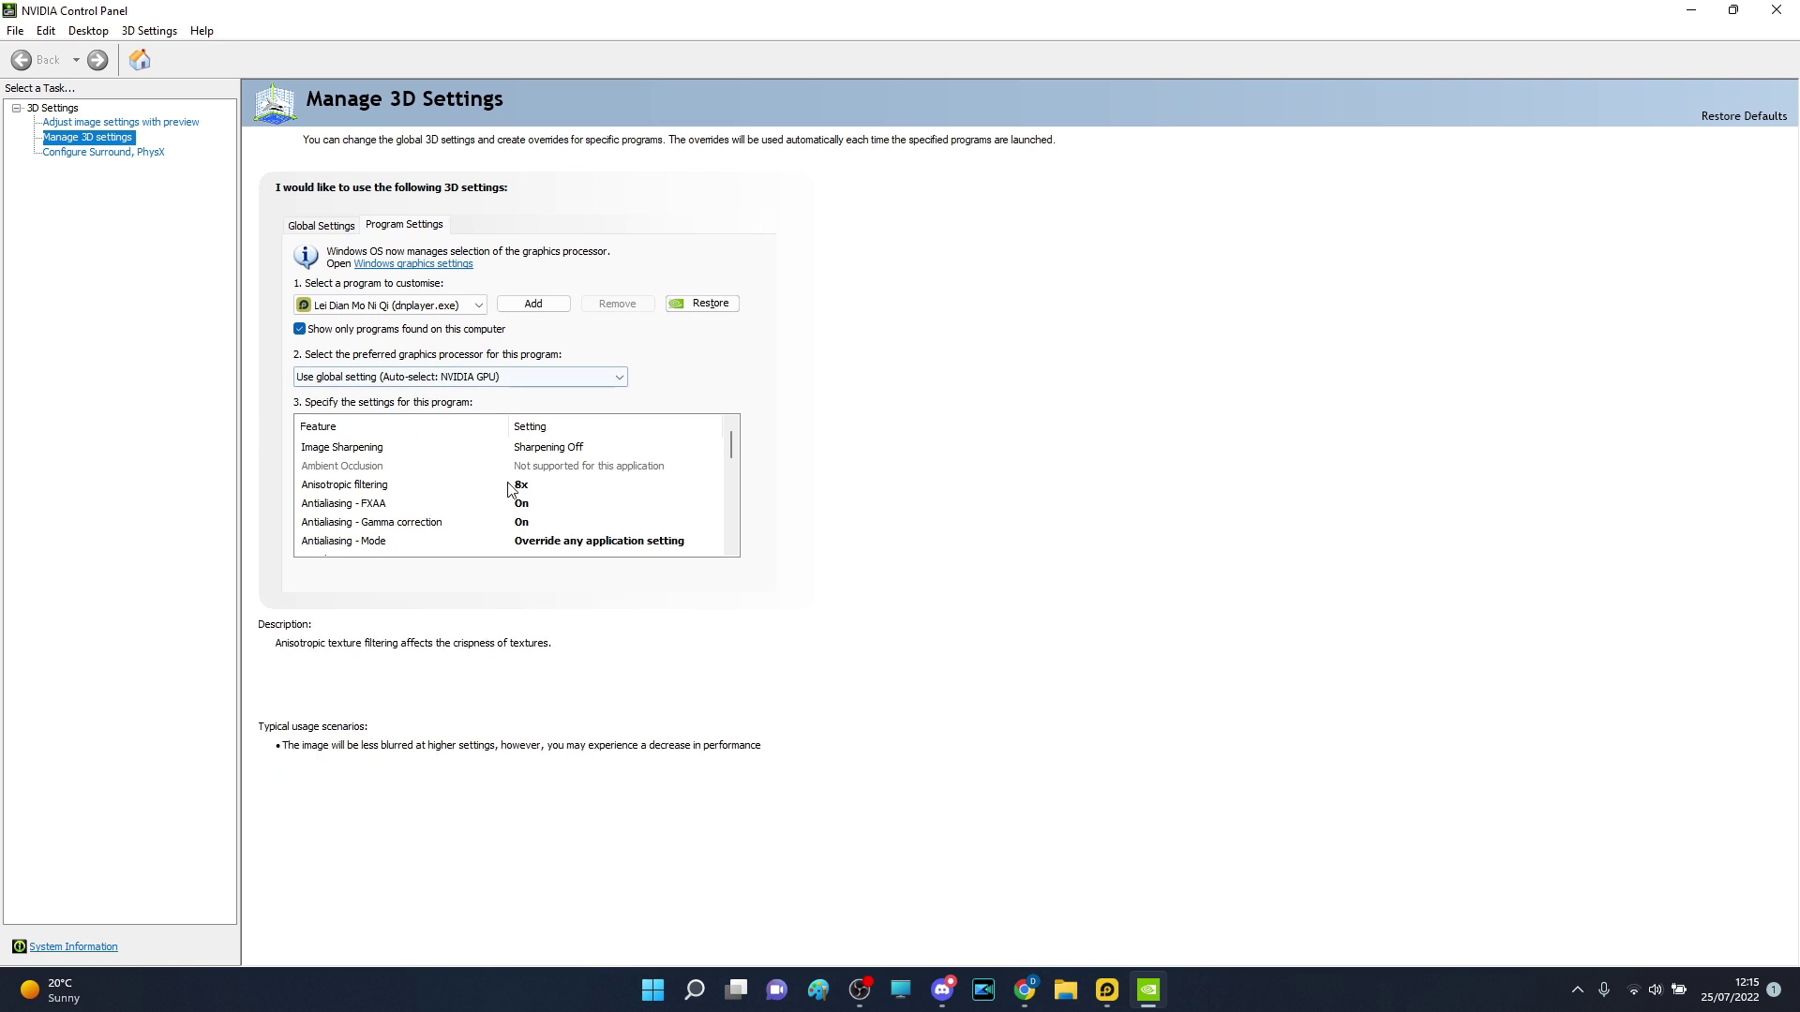
click(435, 378)
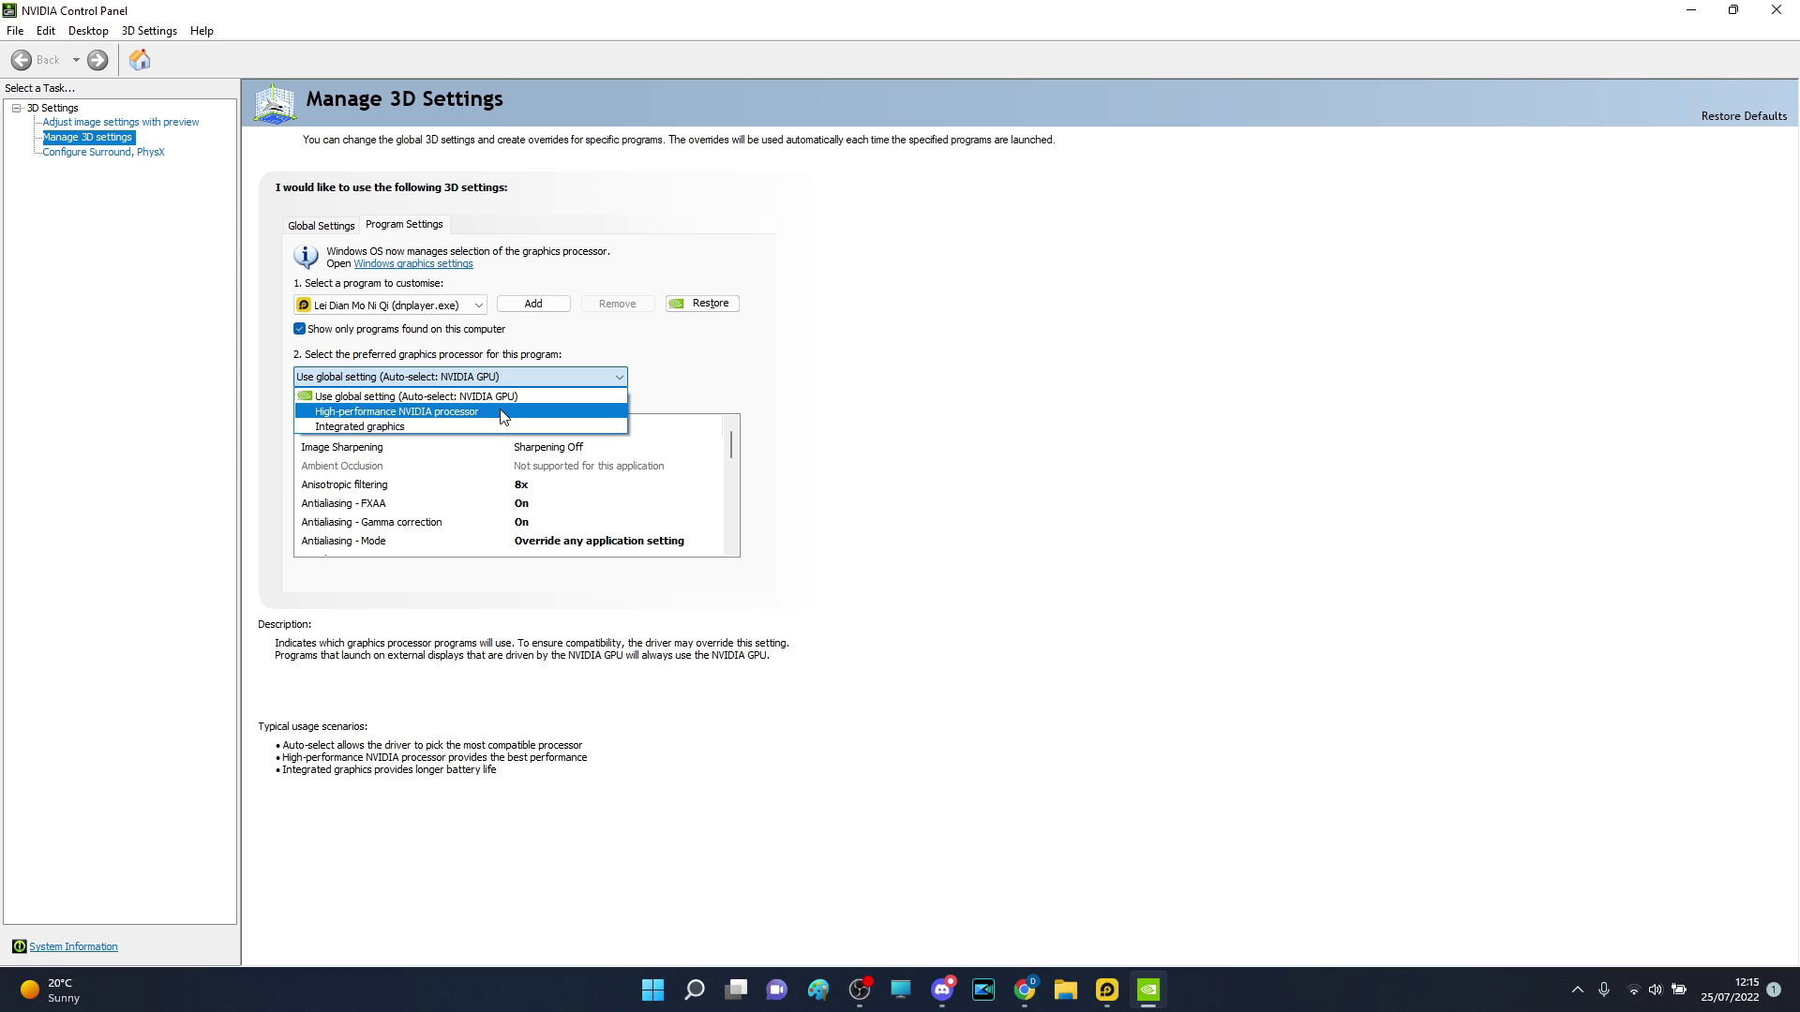
click(960, 405)
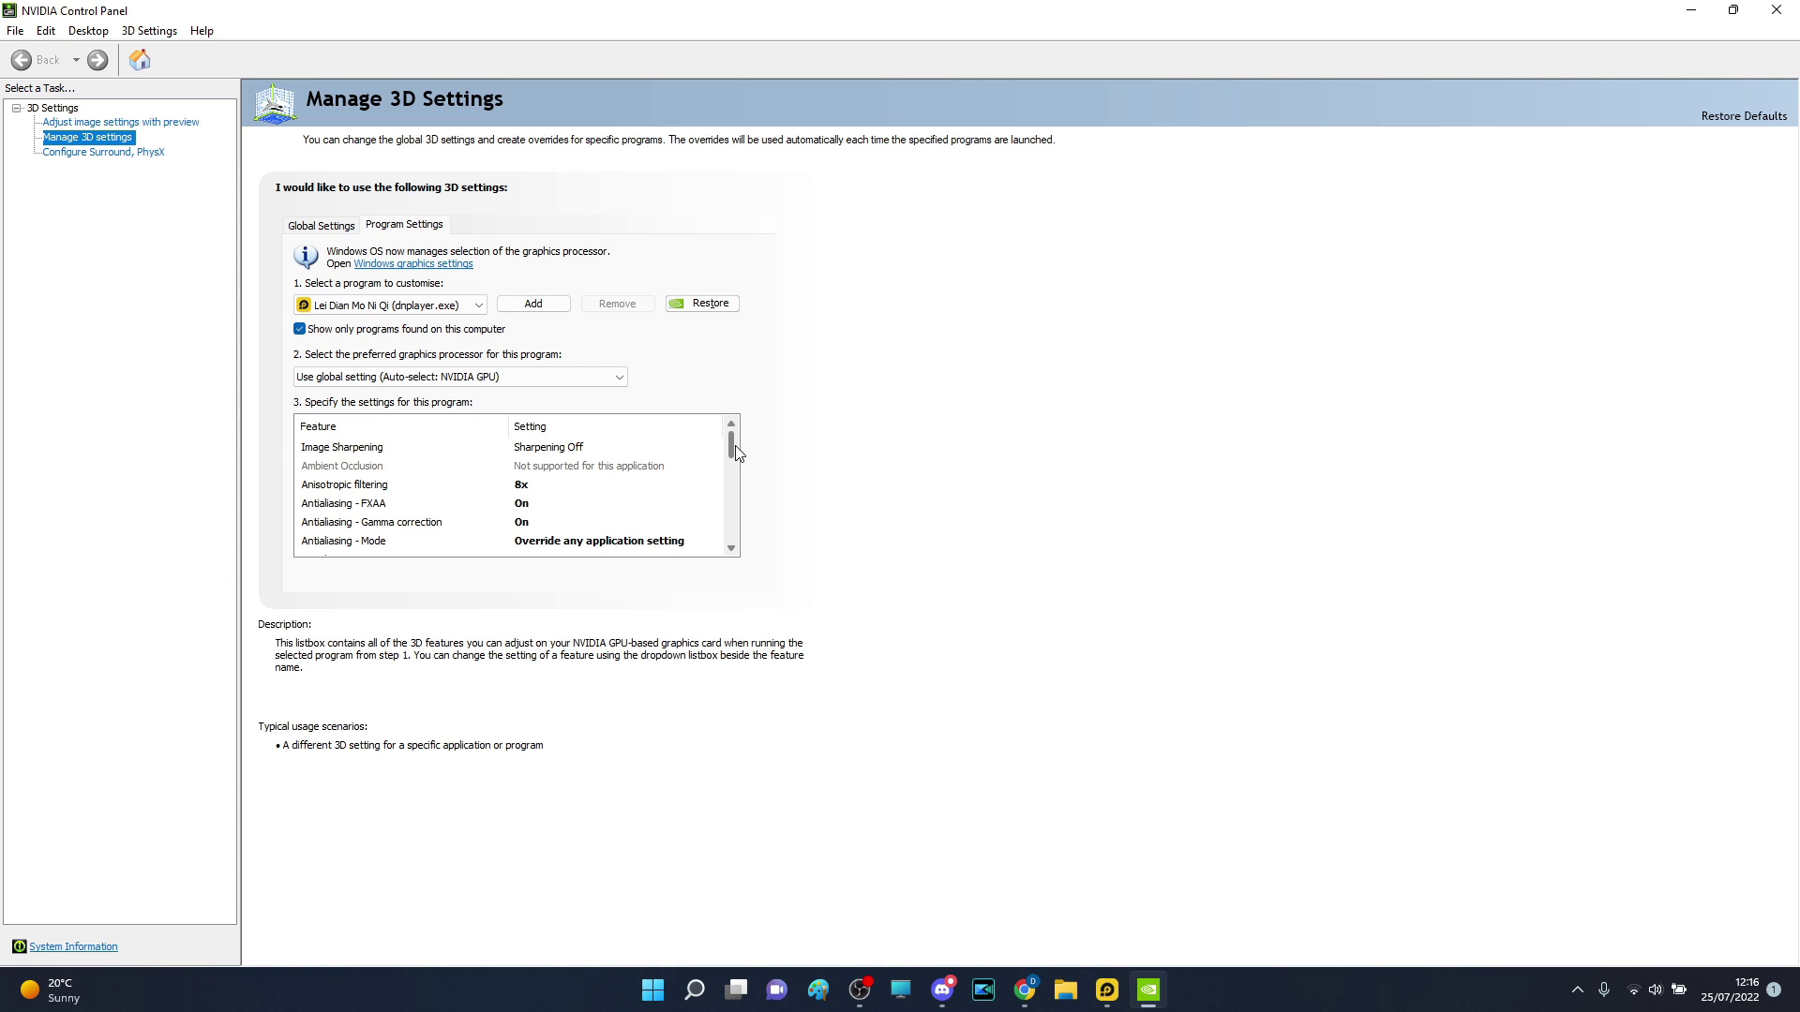
scroll(737, 453, down, 1)
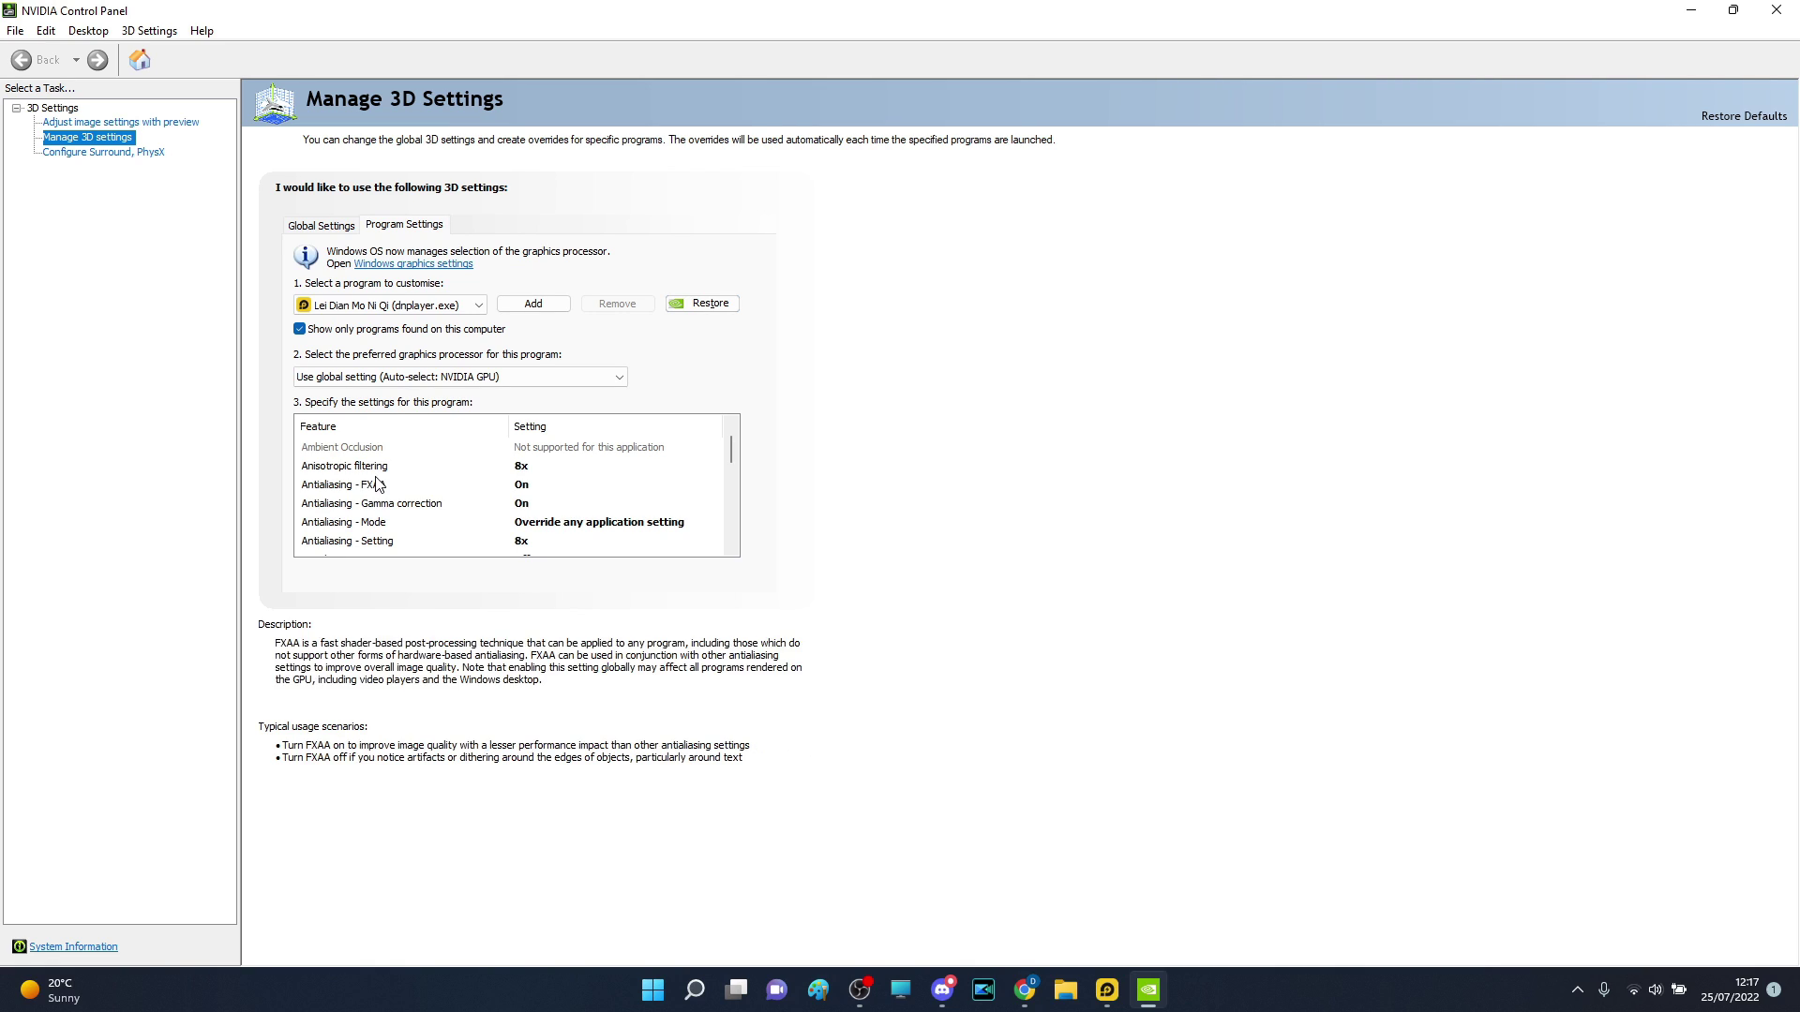
click(523, 467)
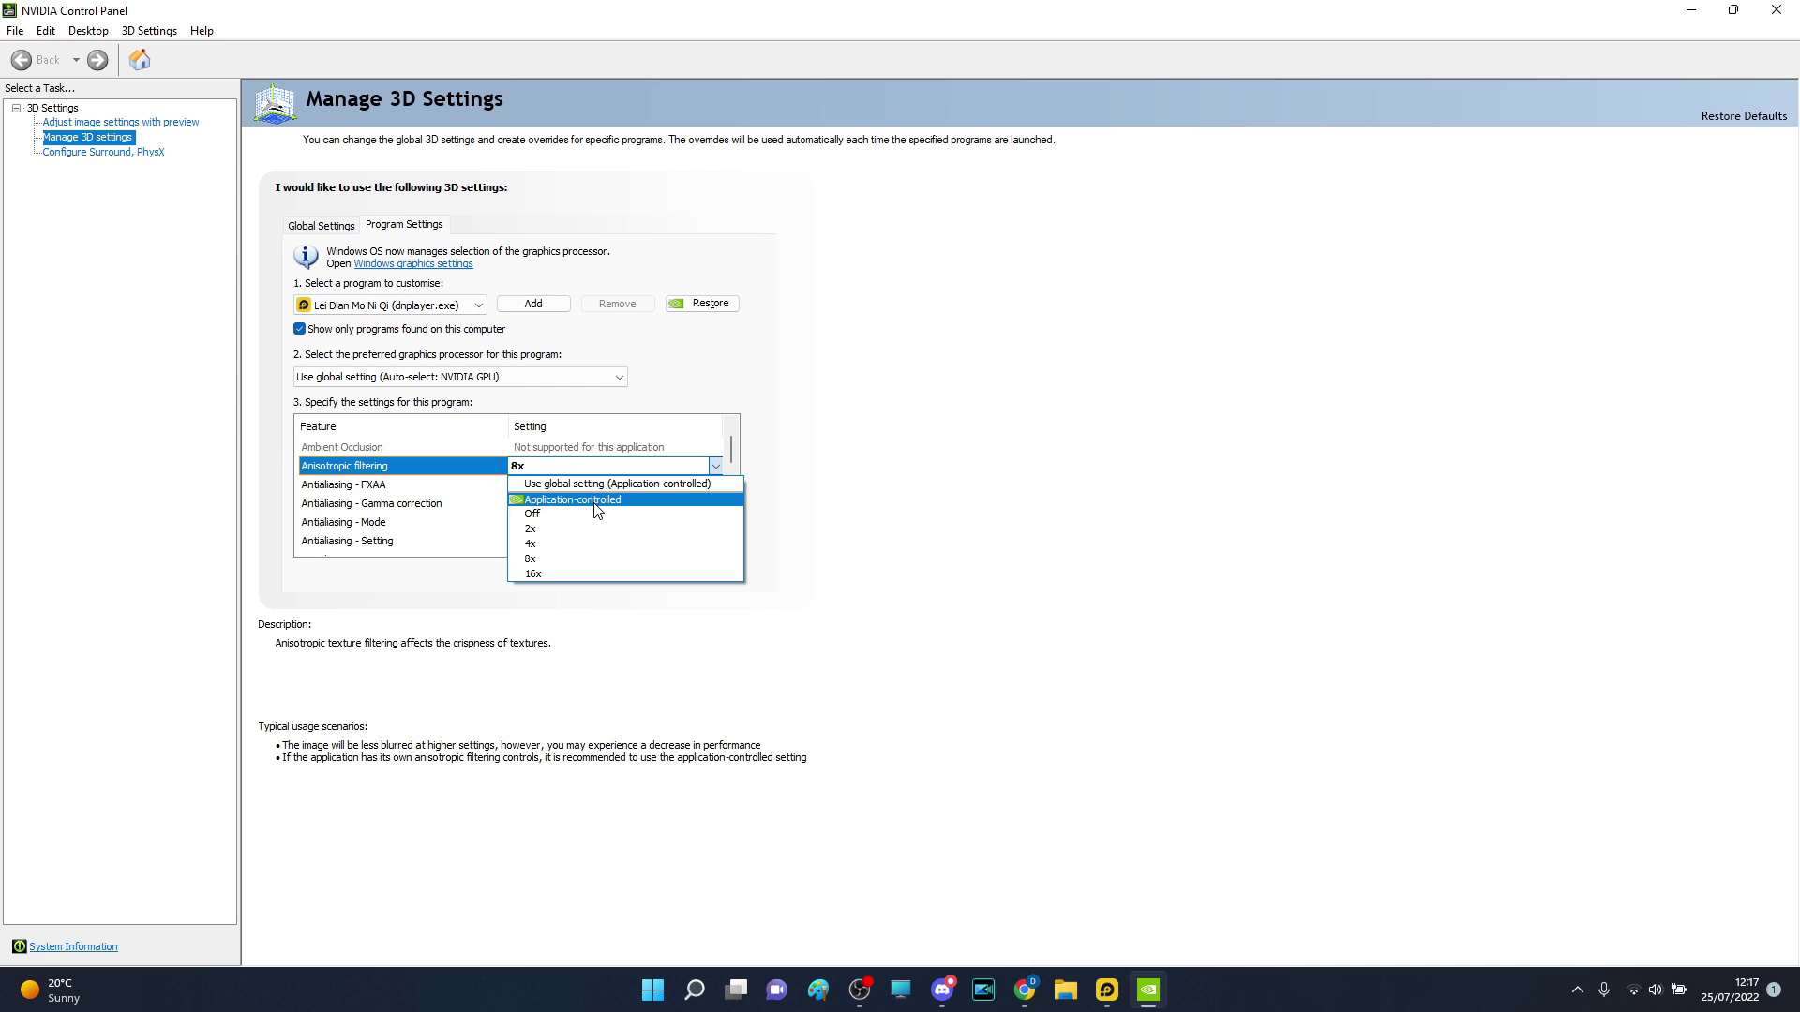
click(928, 502)
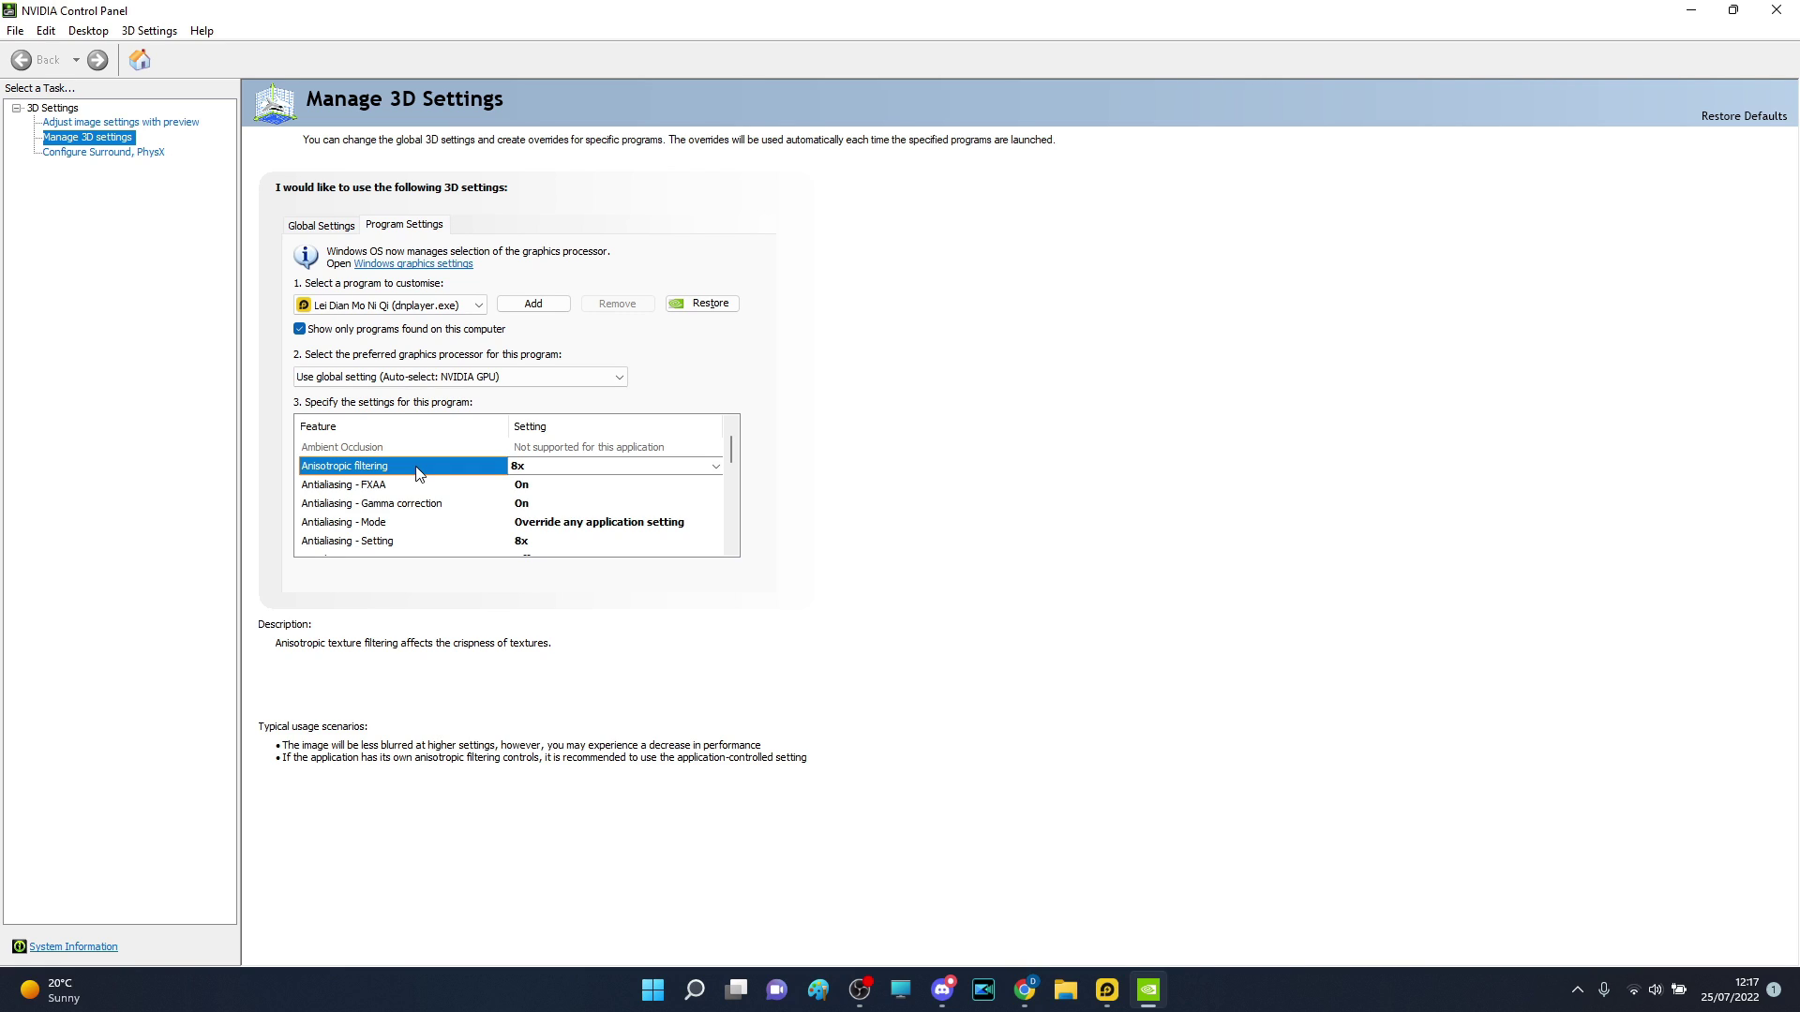
click(558, 469)
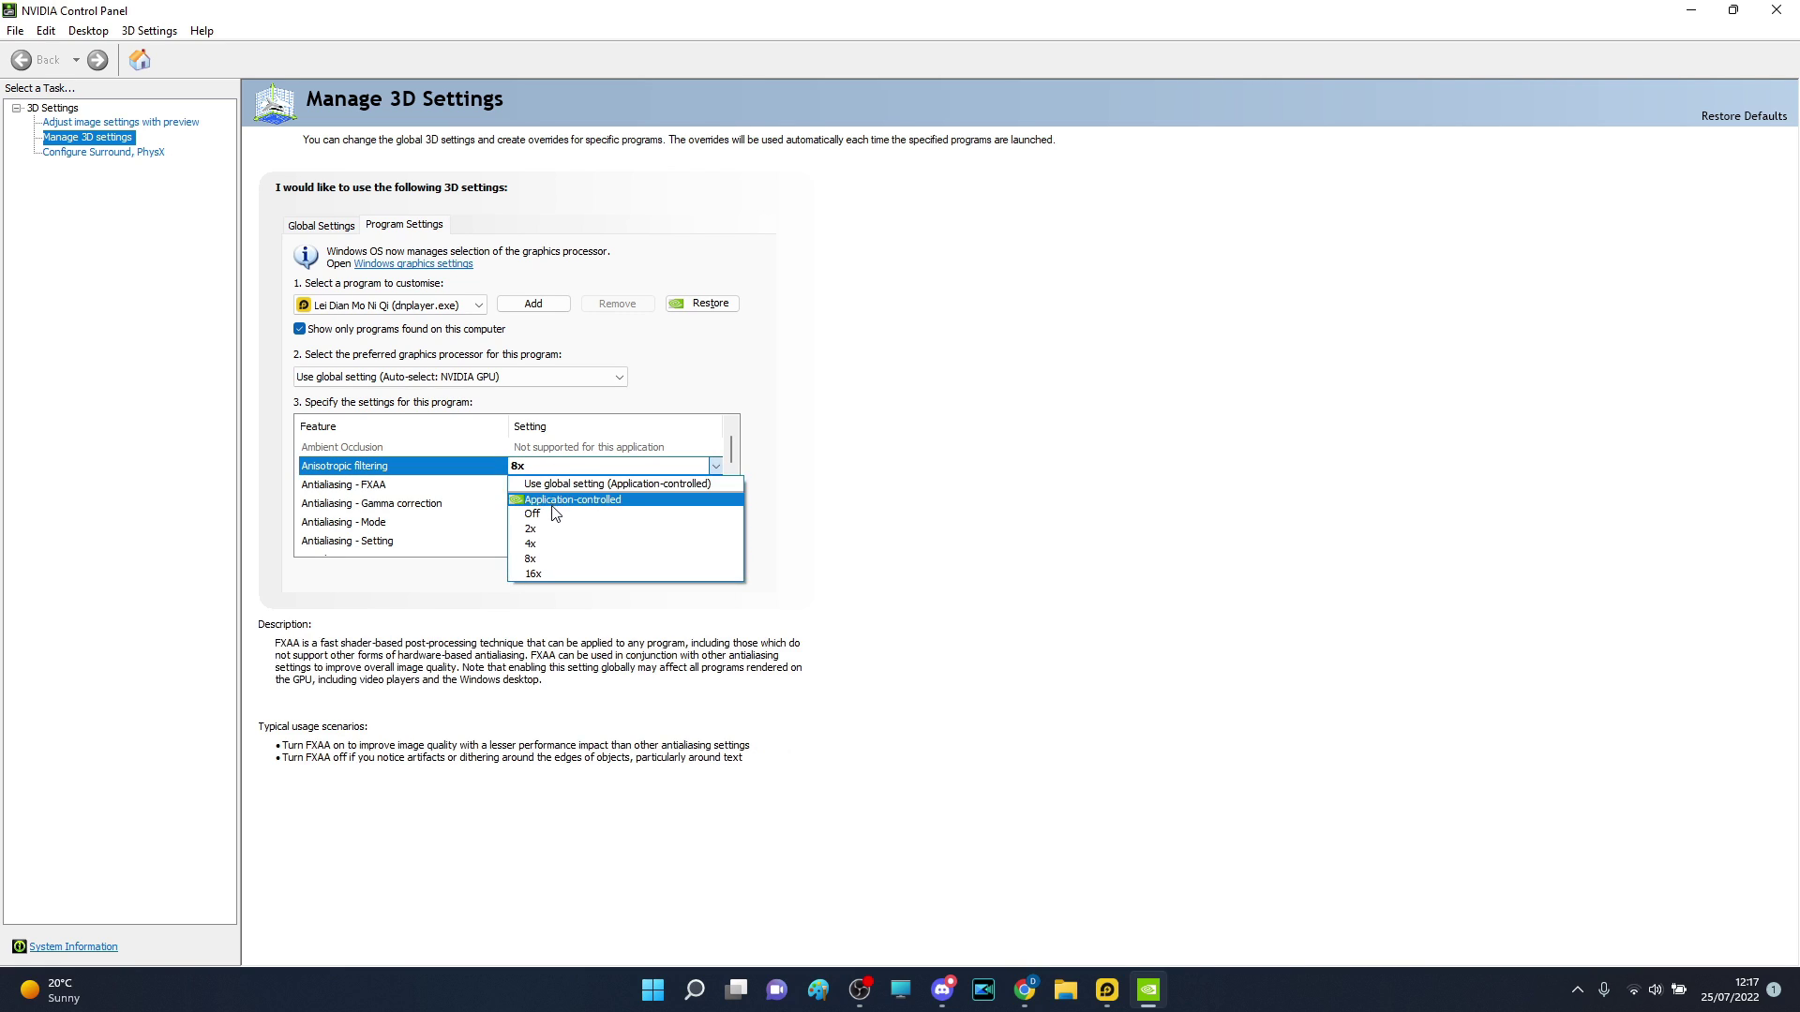
click(896, 478)
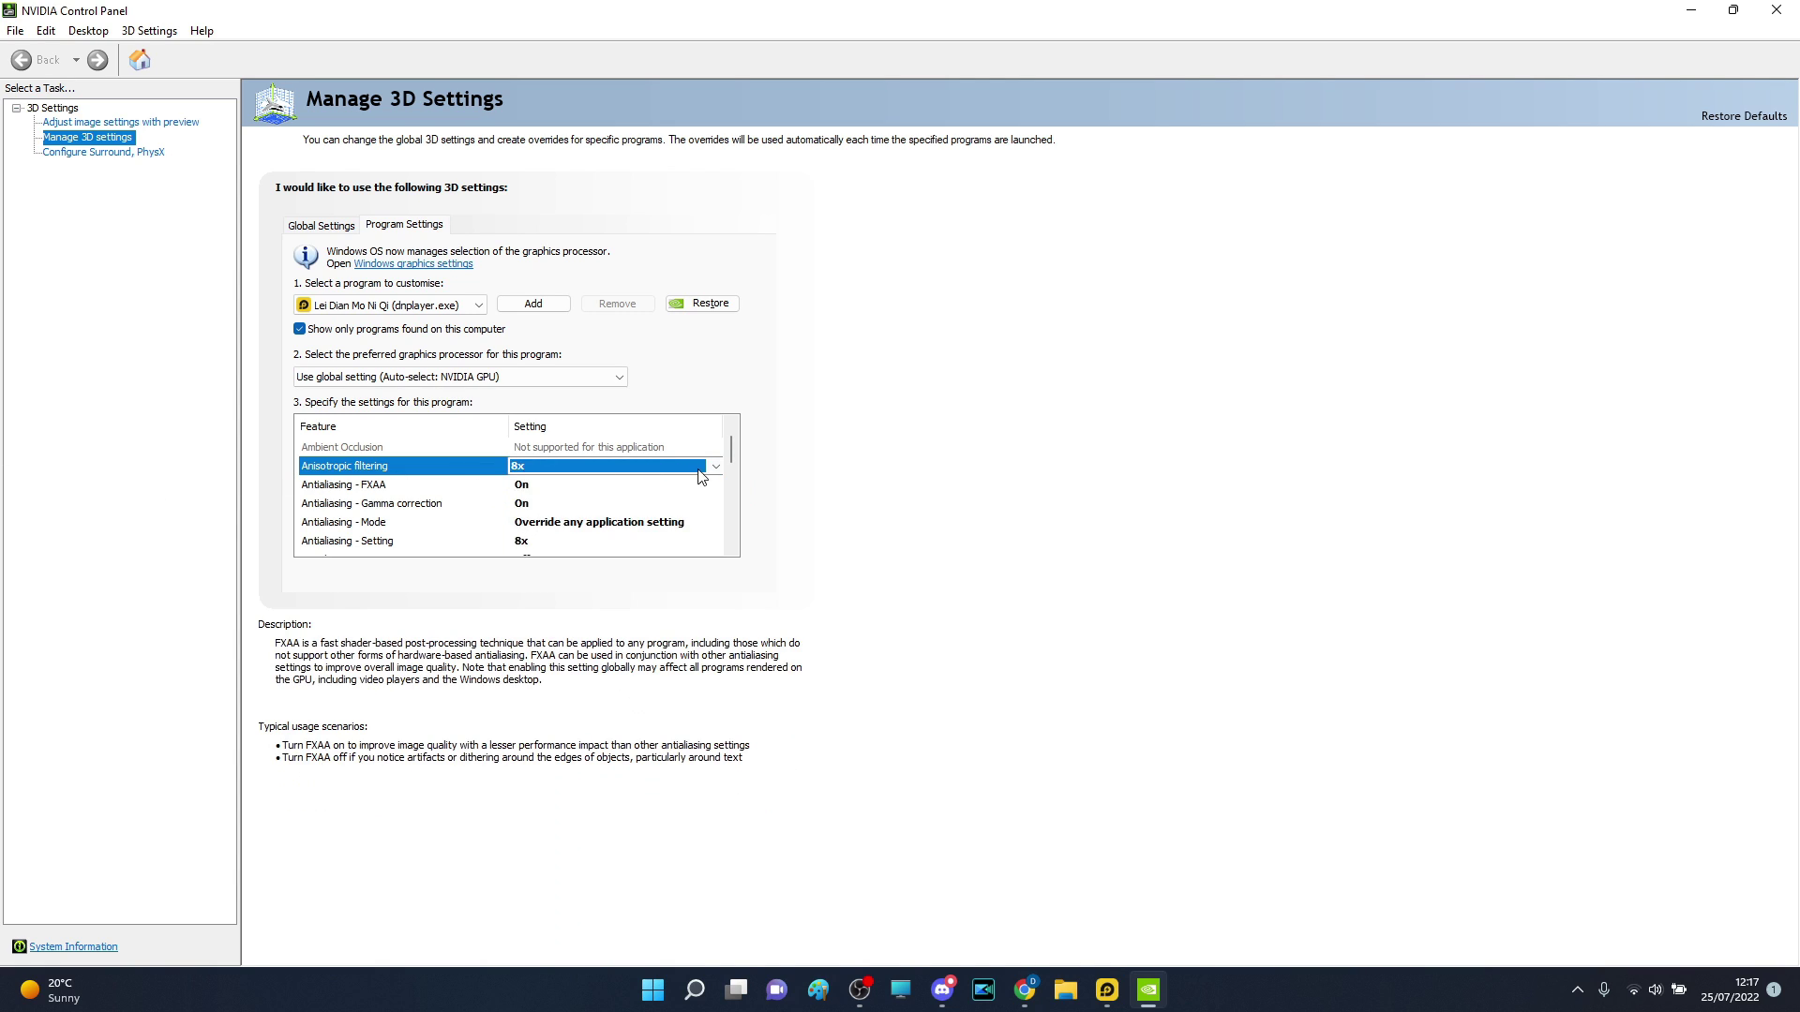
Scroll through the rest of dnplayer.exe's 3D settings, then close NVIDIA Control Panel
mouse_move(734, 446)
mouse_down()
mouse_move(733, 471)
mouse_move(740, 445)
mouse_move(750, 456)
mouse_up()
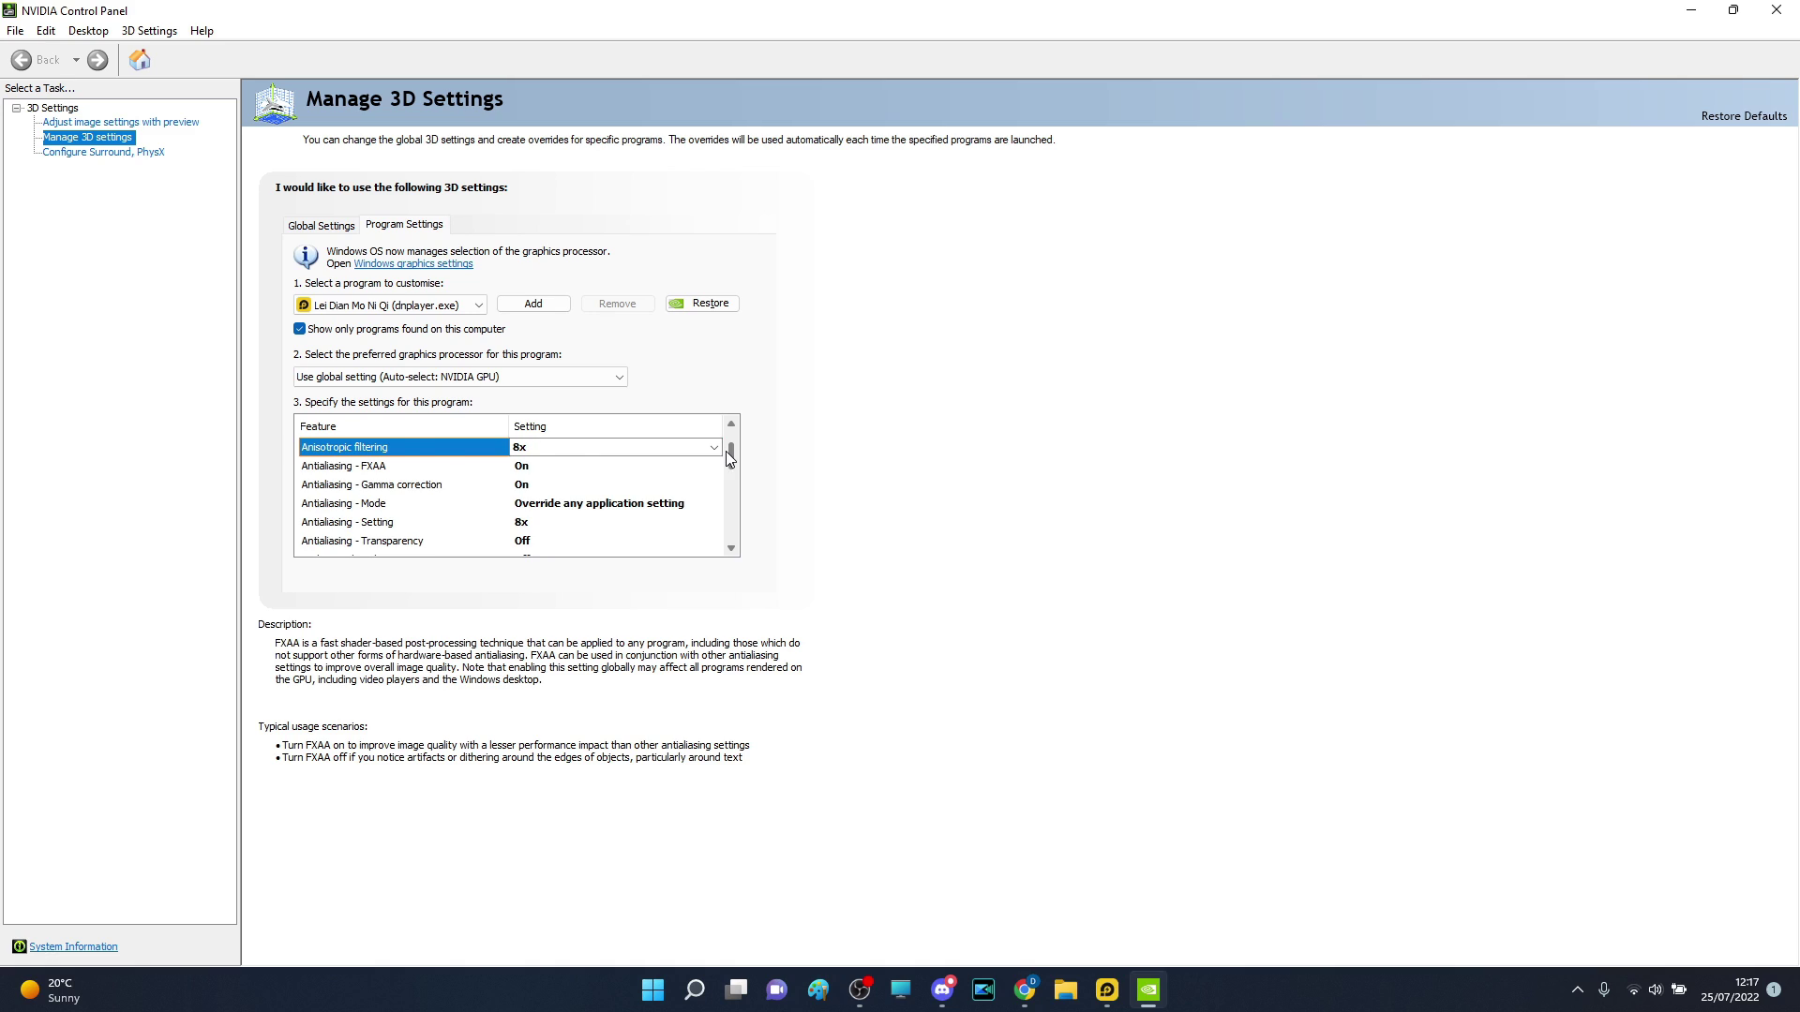
drag(731, 456, 748, 510)
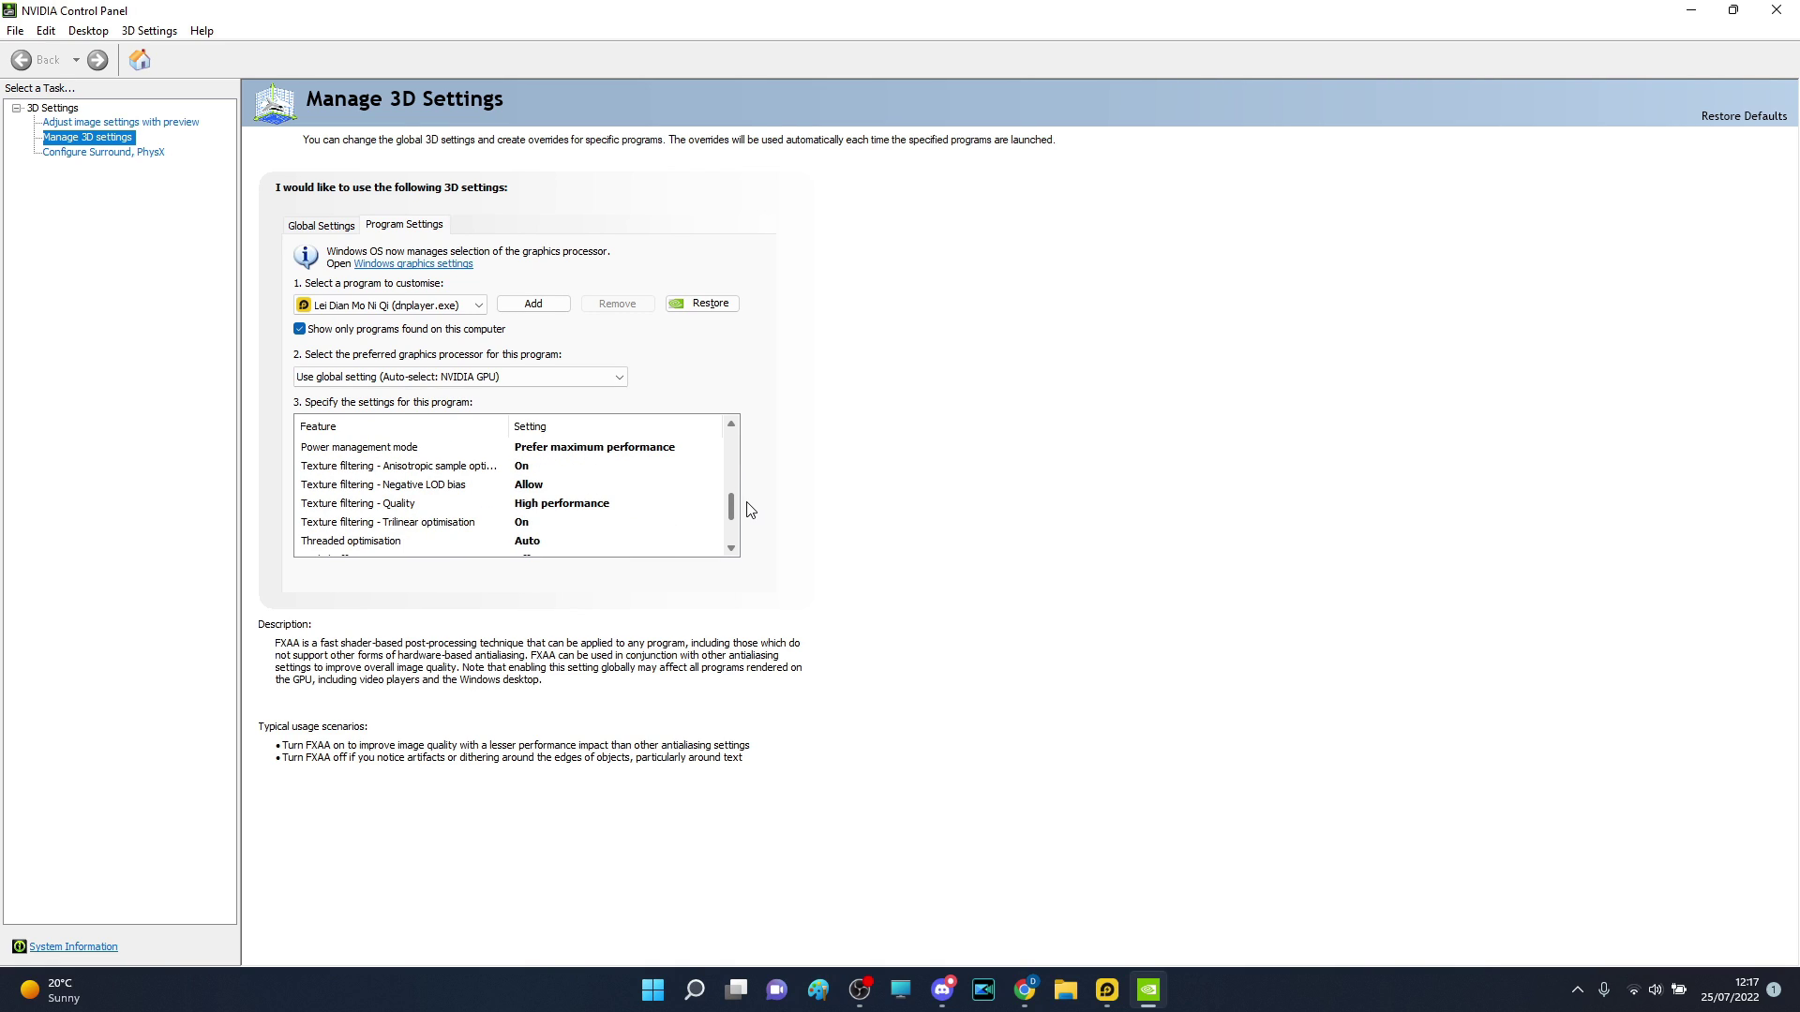
drag(750, 510, 750, 542)
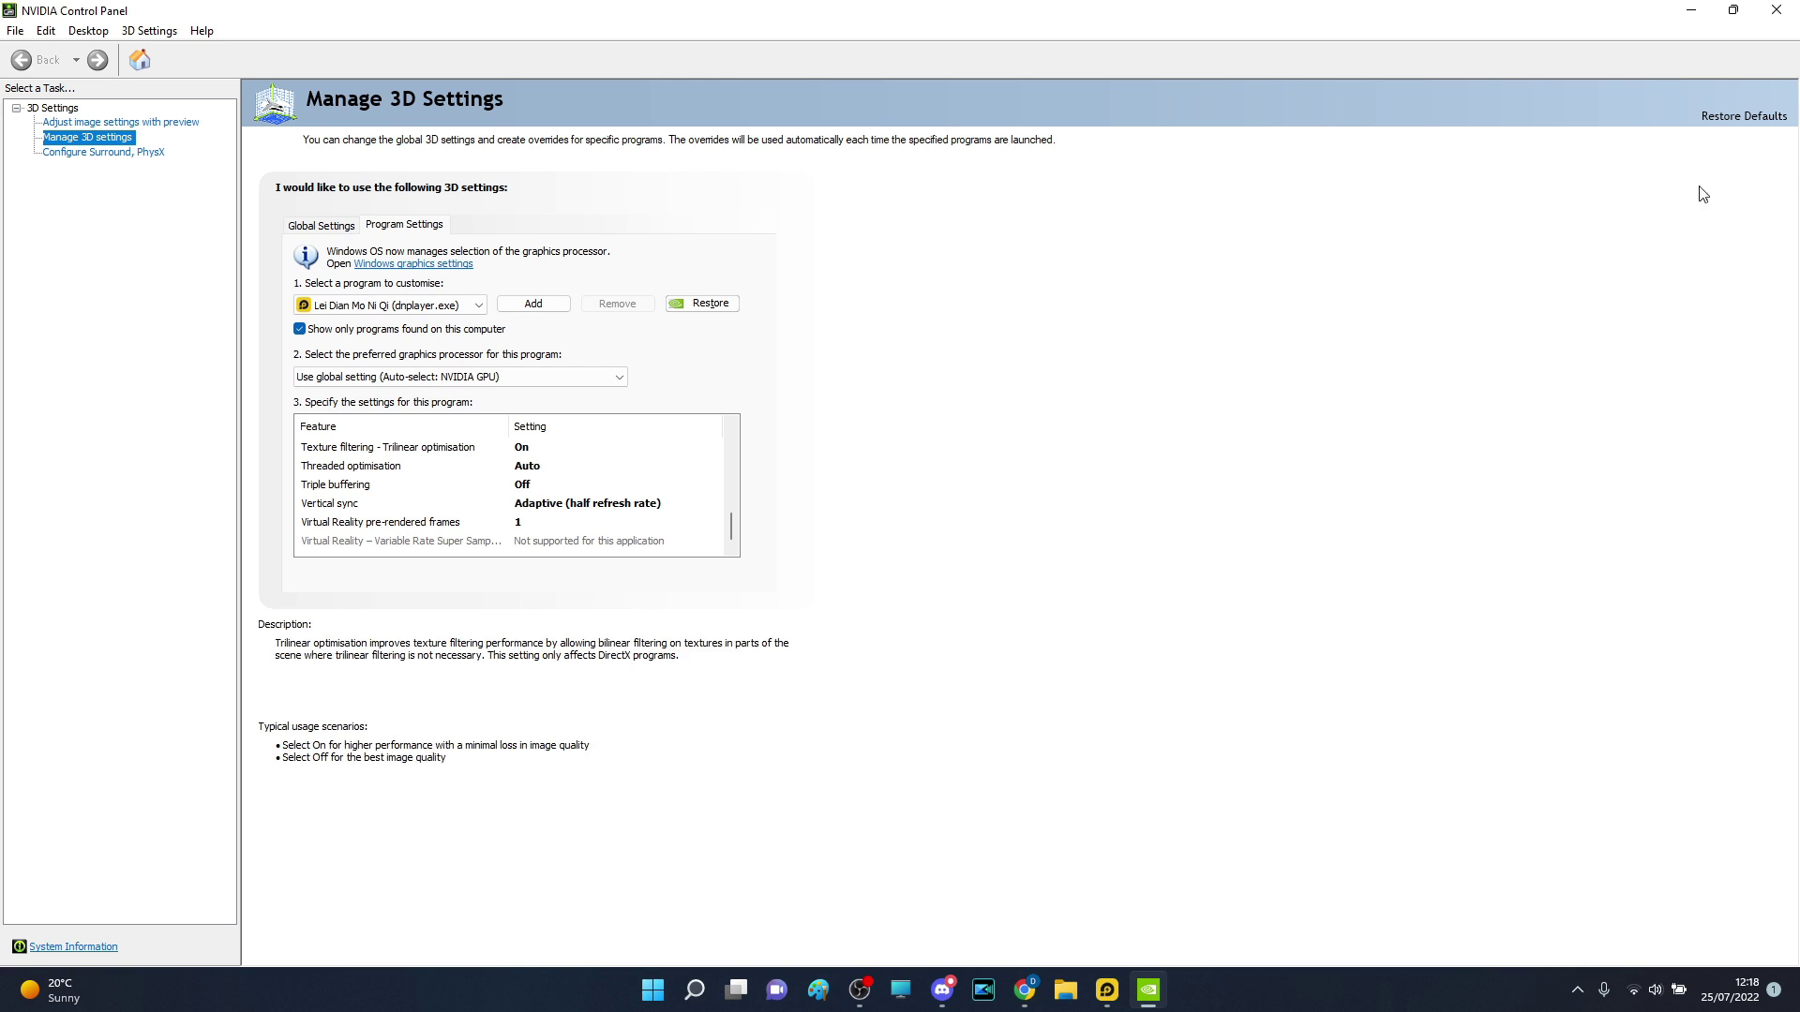
click(1777, 10)
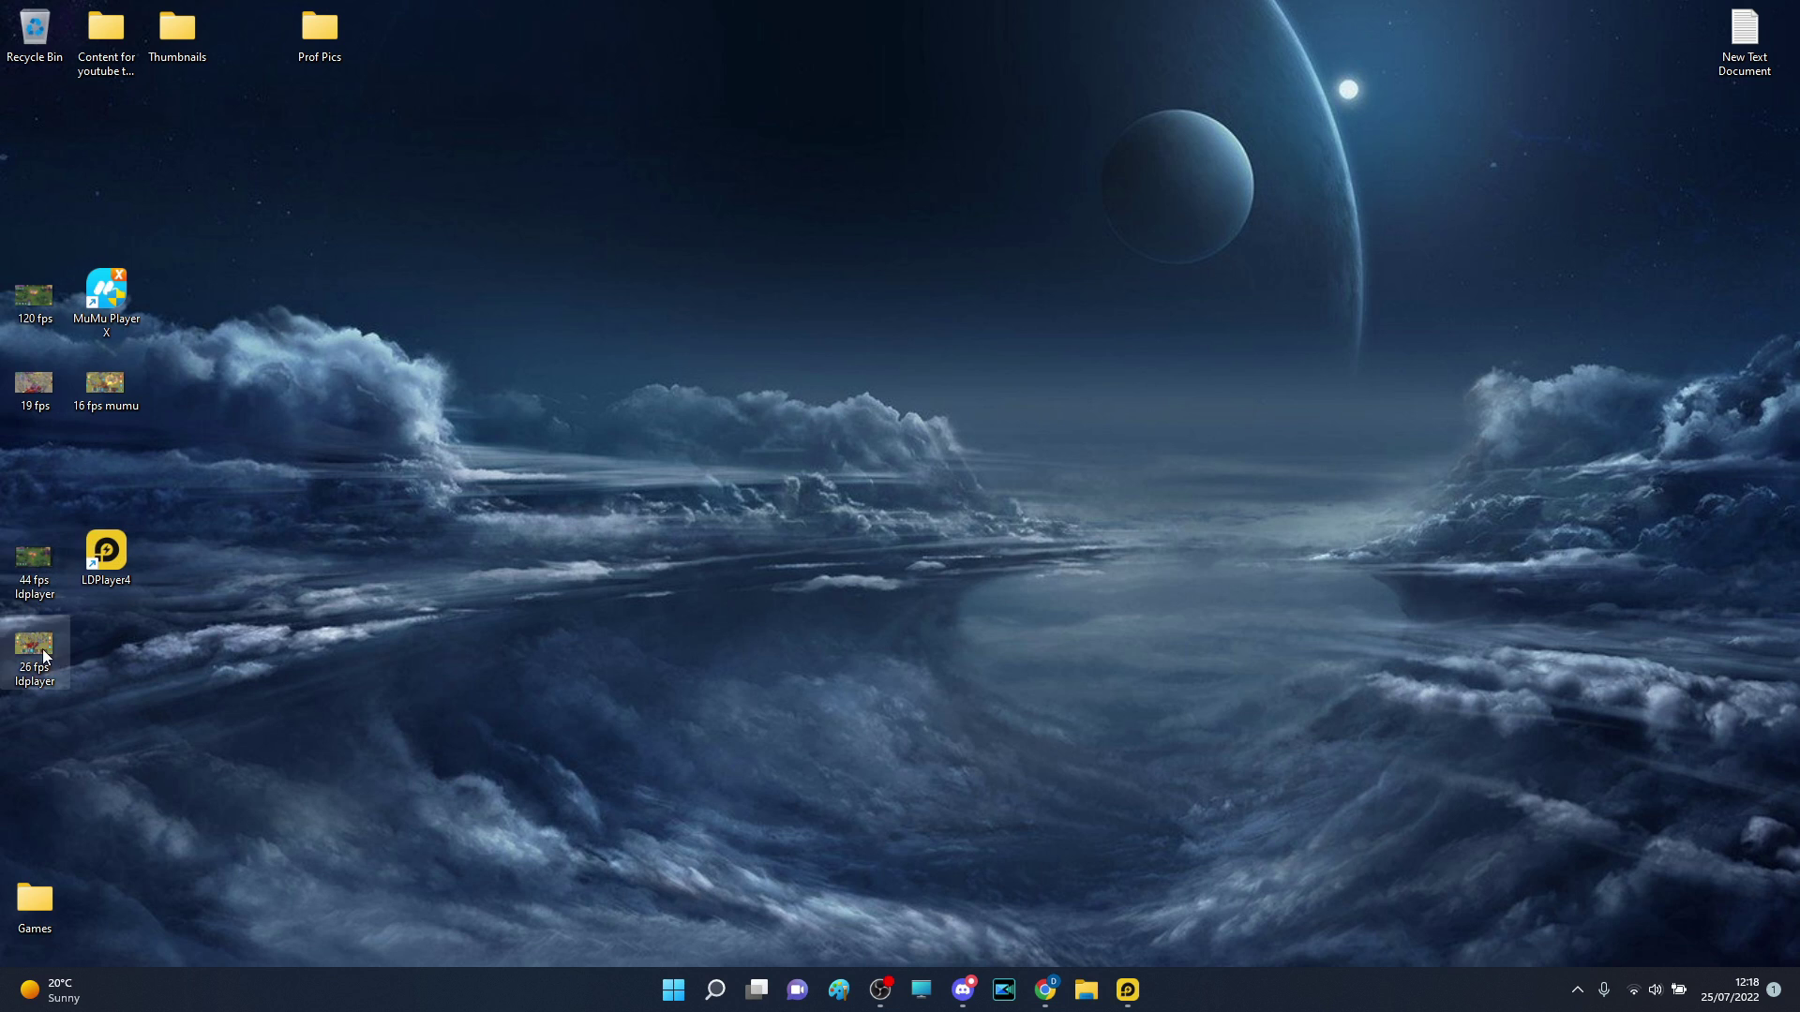
Restore the LDPlayer window from the taskbar, showing Art of Conquest's map
click(1106, 989)
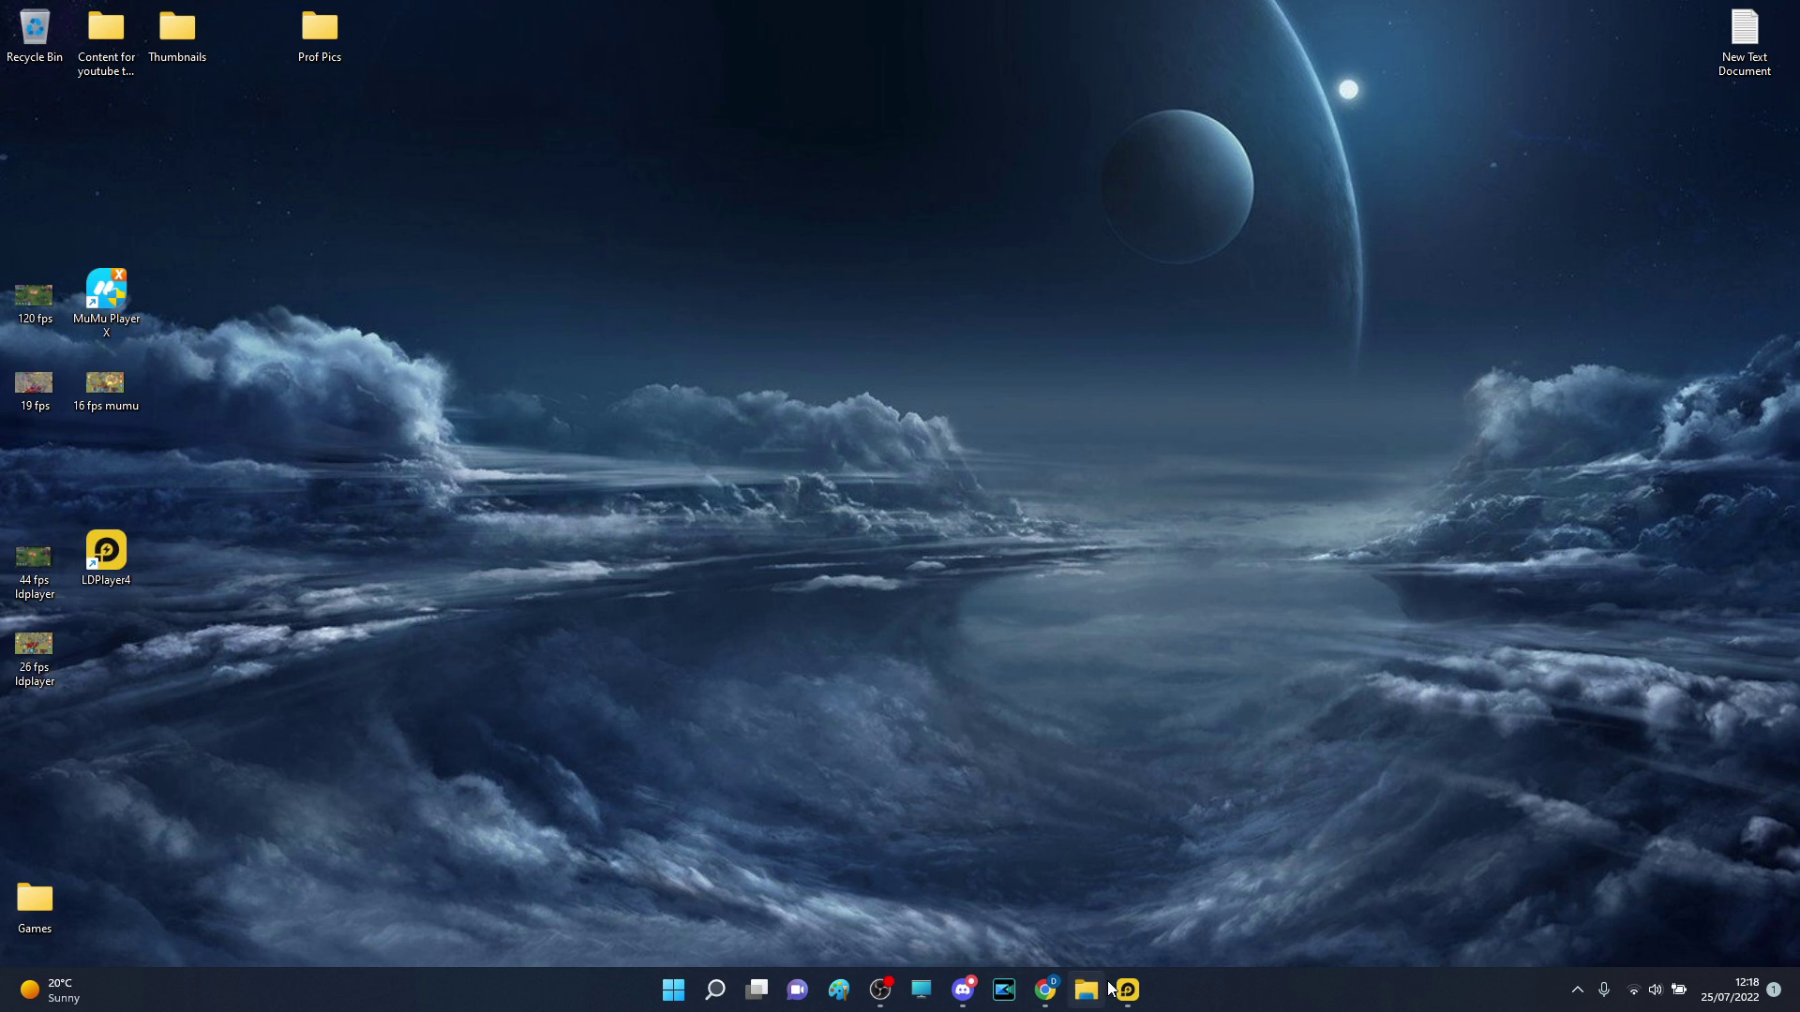
click(1128, 989)
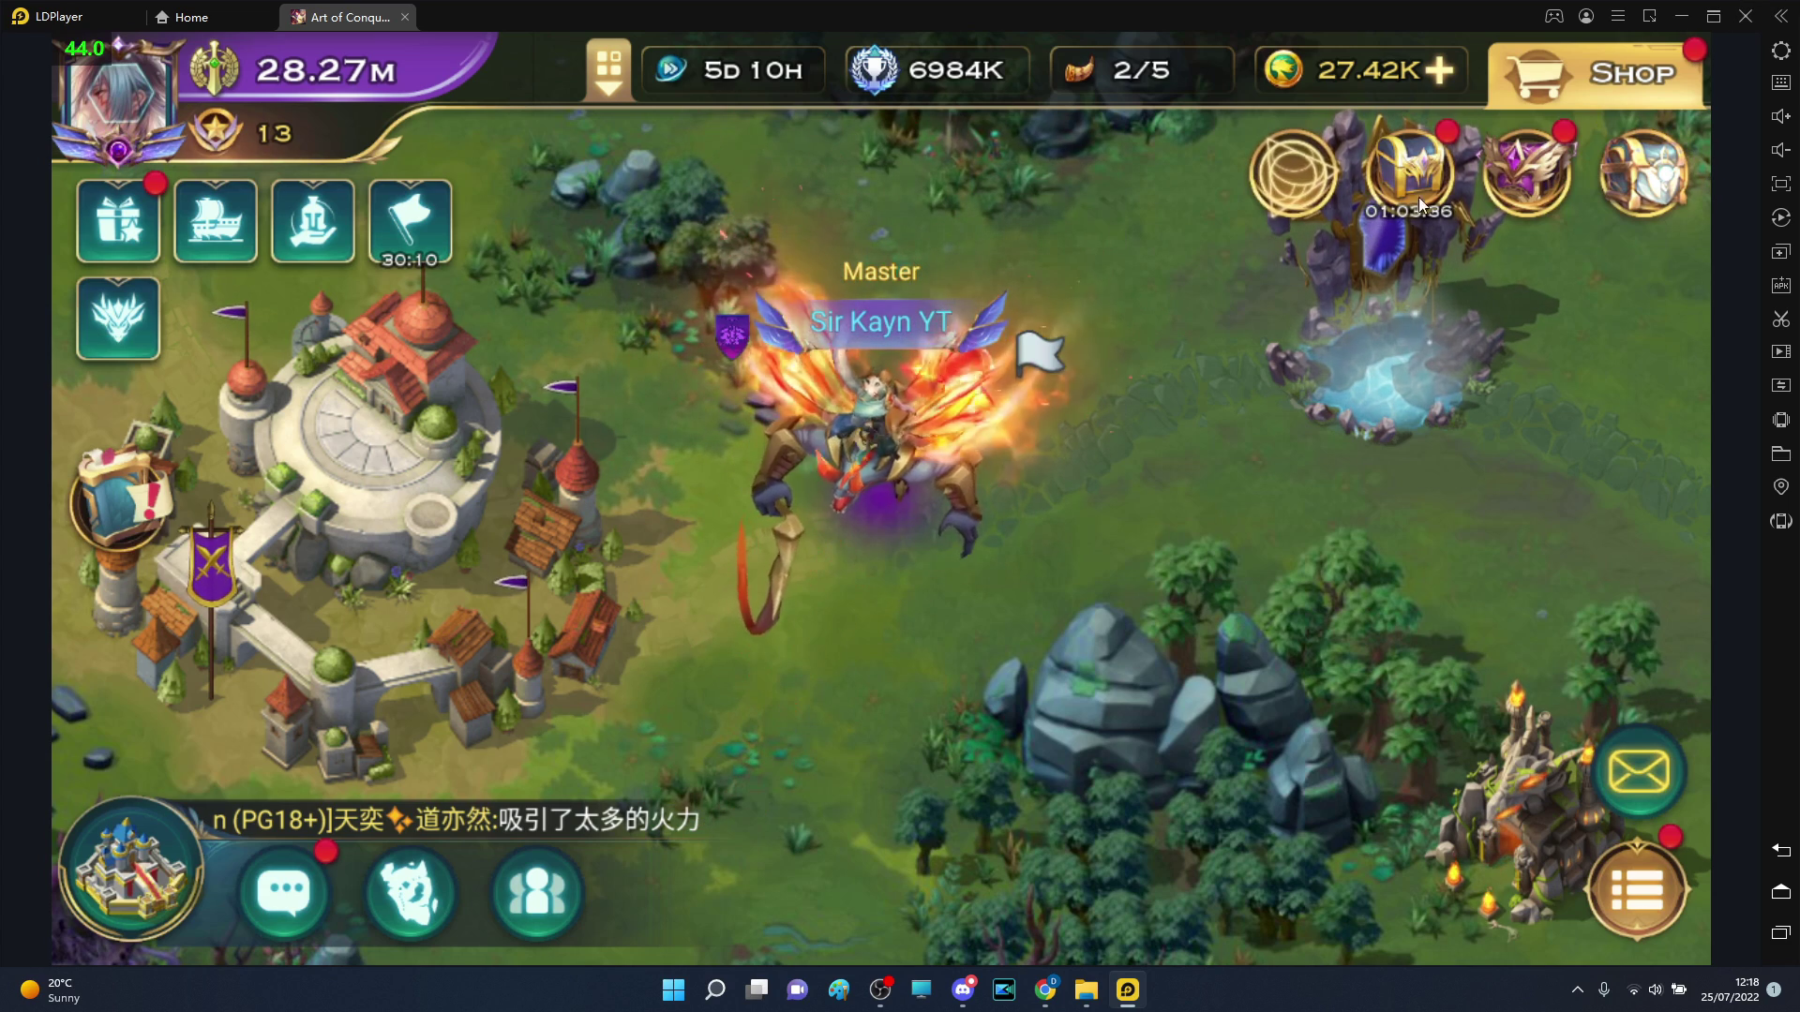
Open LDPlayer's Advanced settings (1280x720, dpi 240, 8192M RAM) and expand the CPU core choices
click(1618, 19)
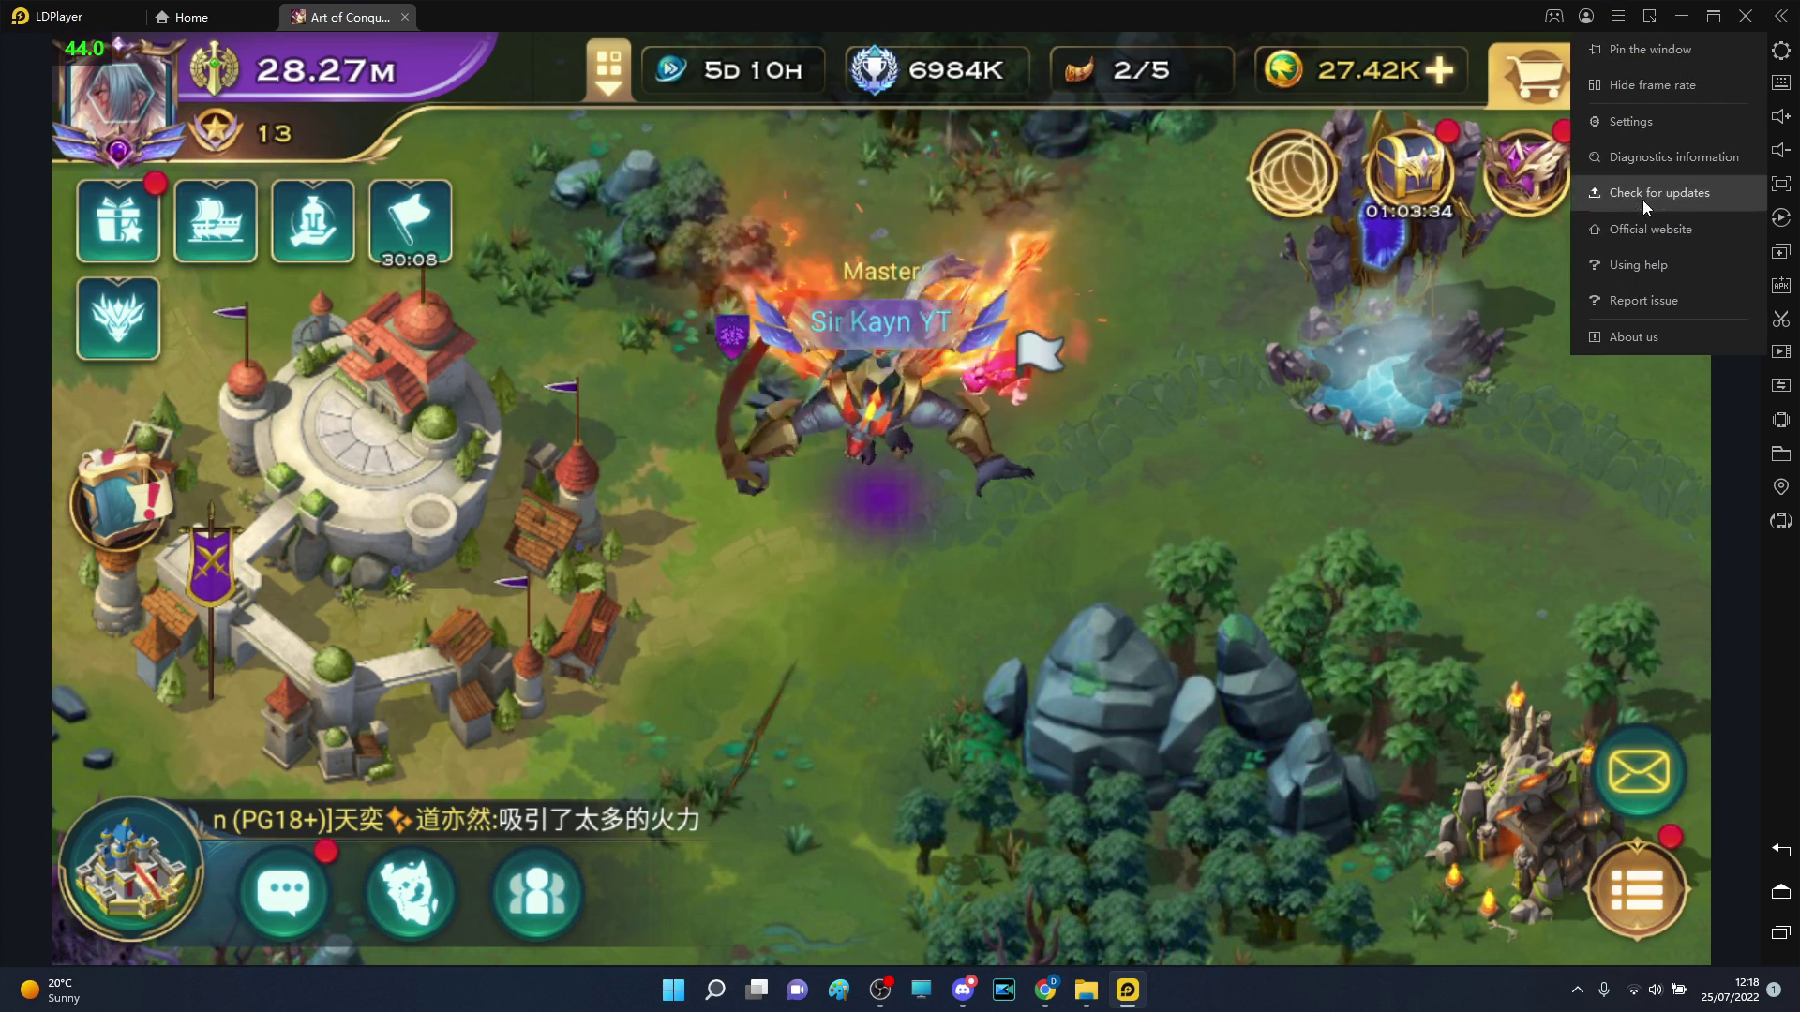
click(1665, 127)
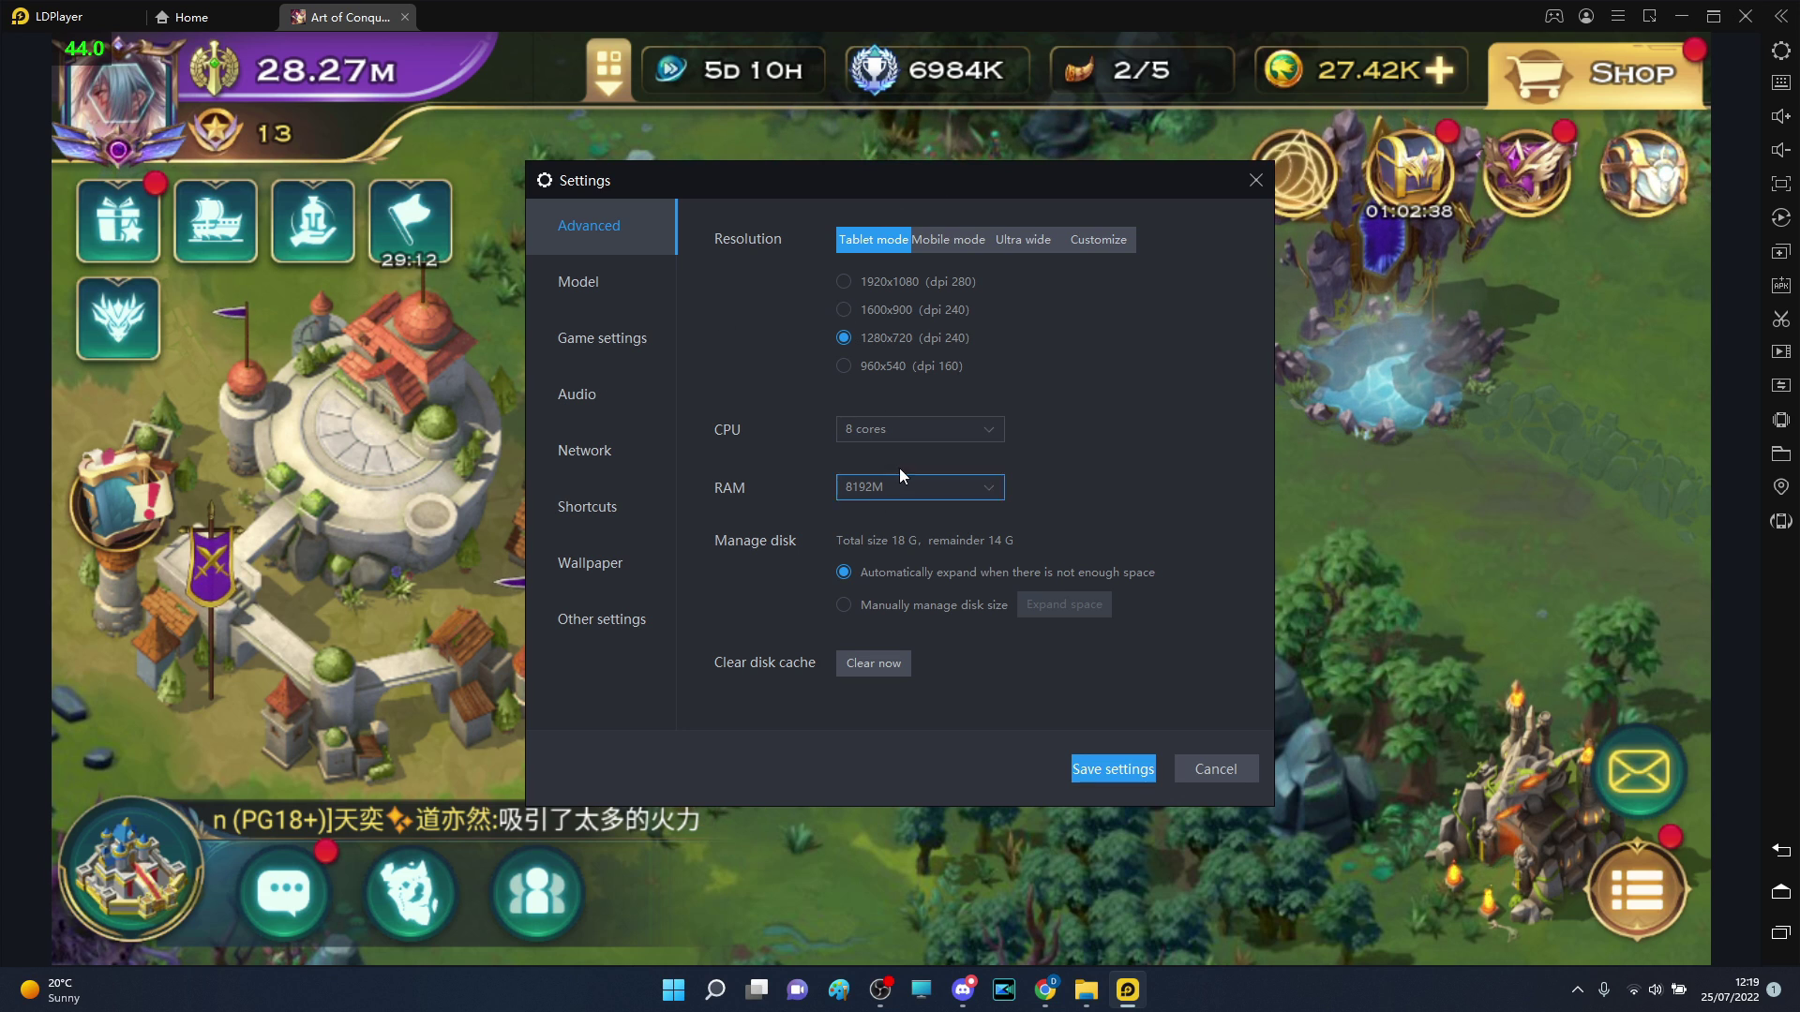
click(878, 430)
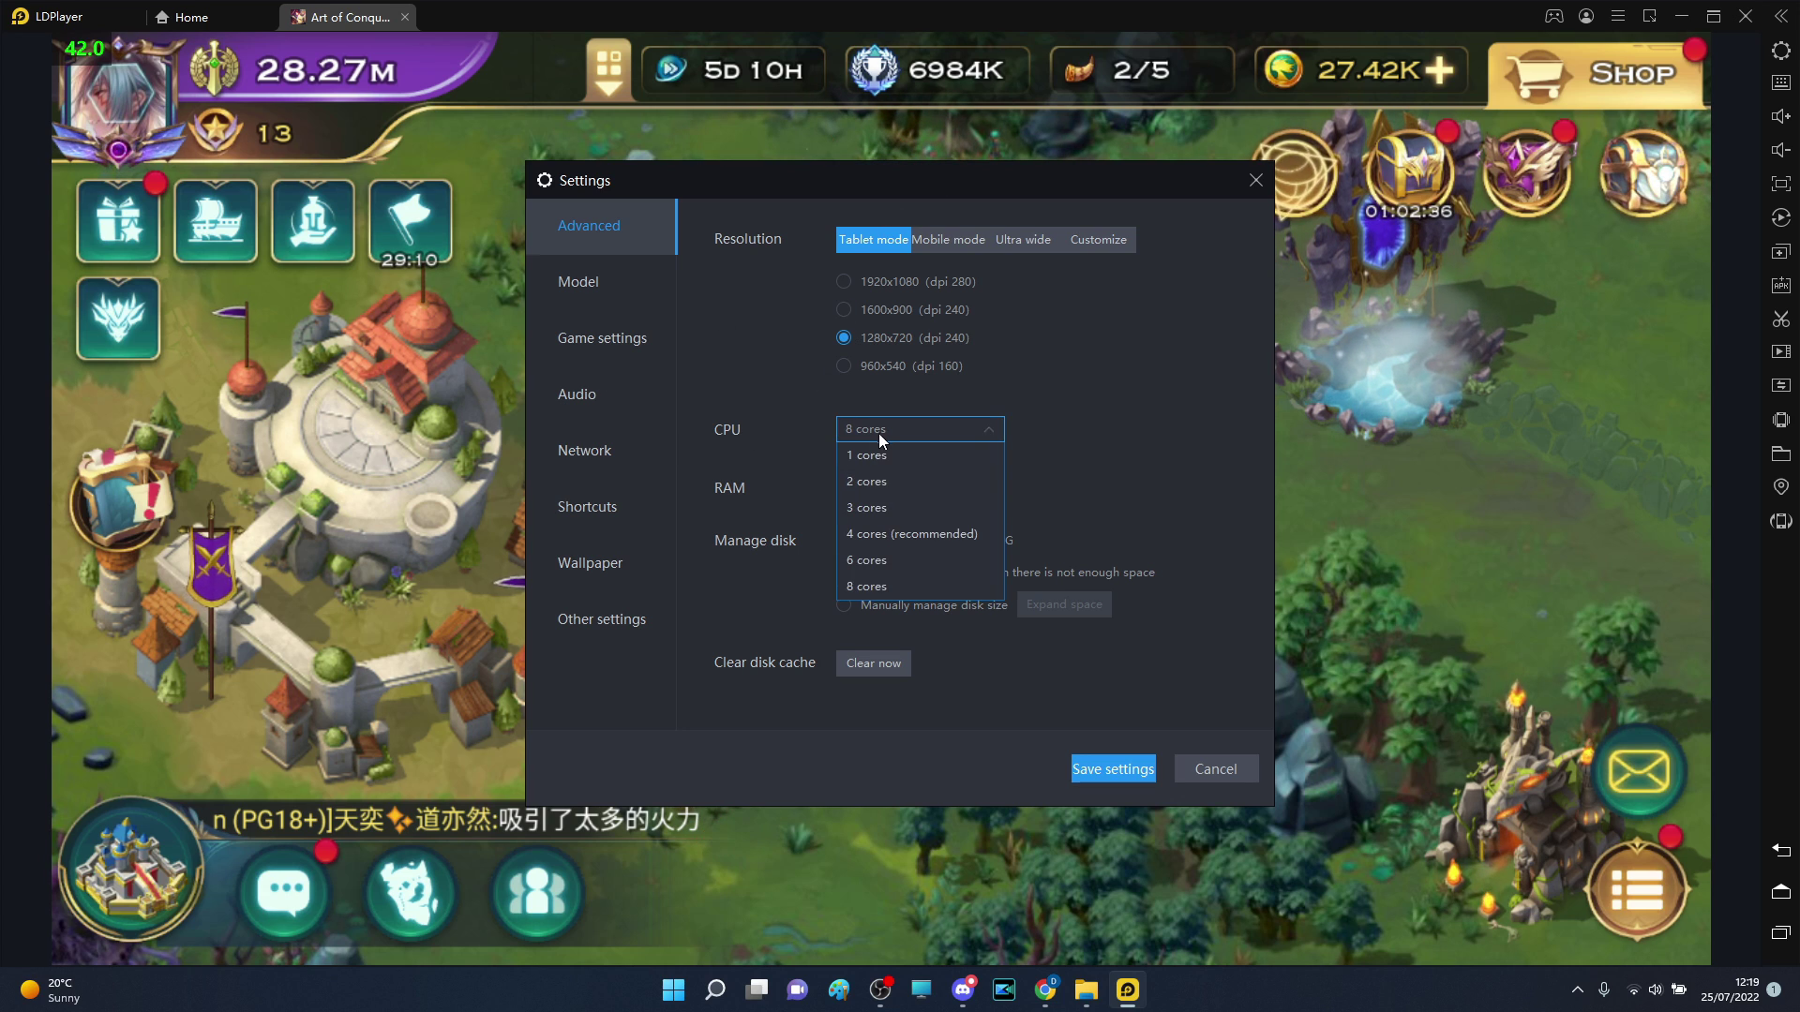
click(896, 577)
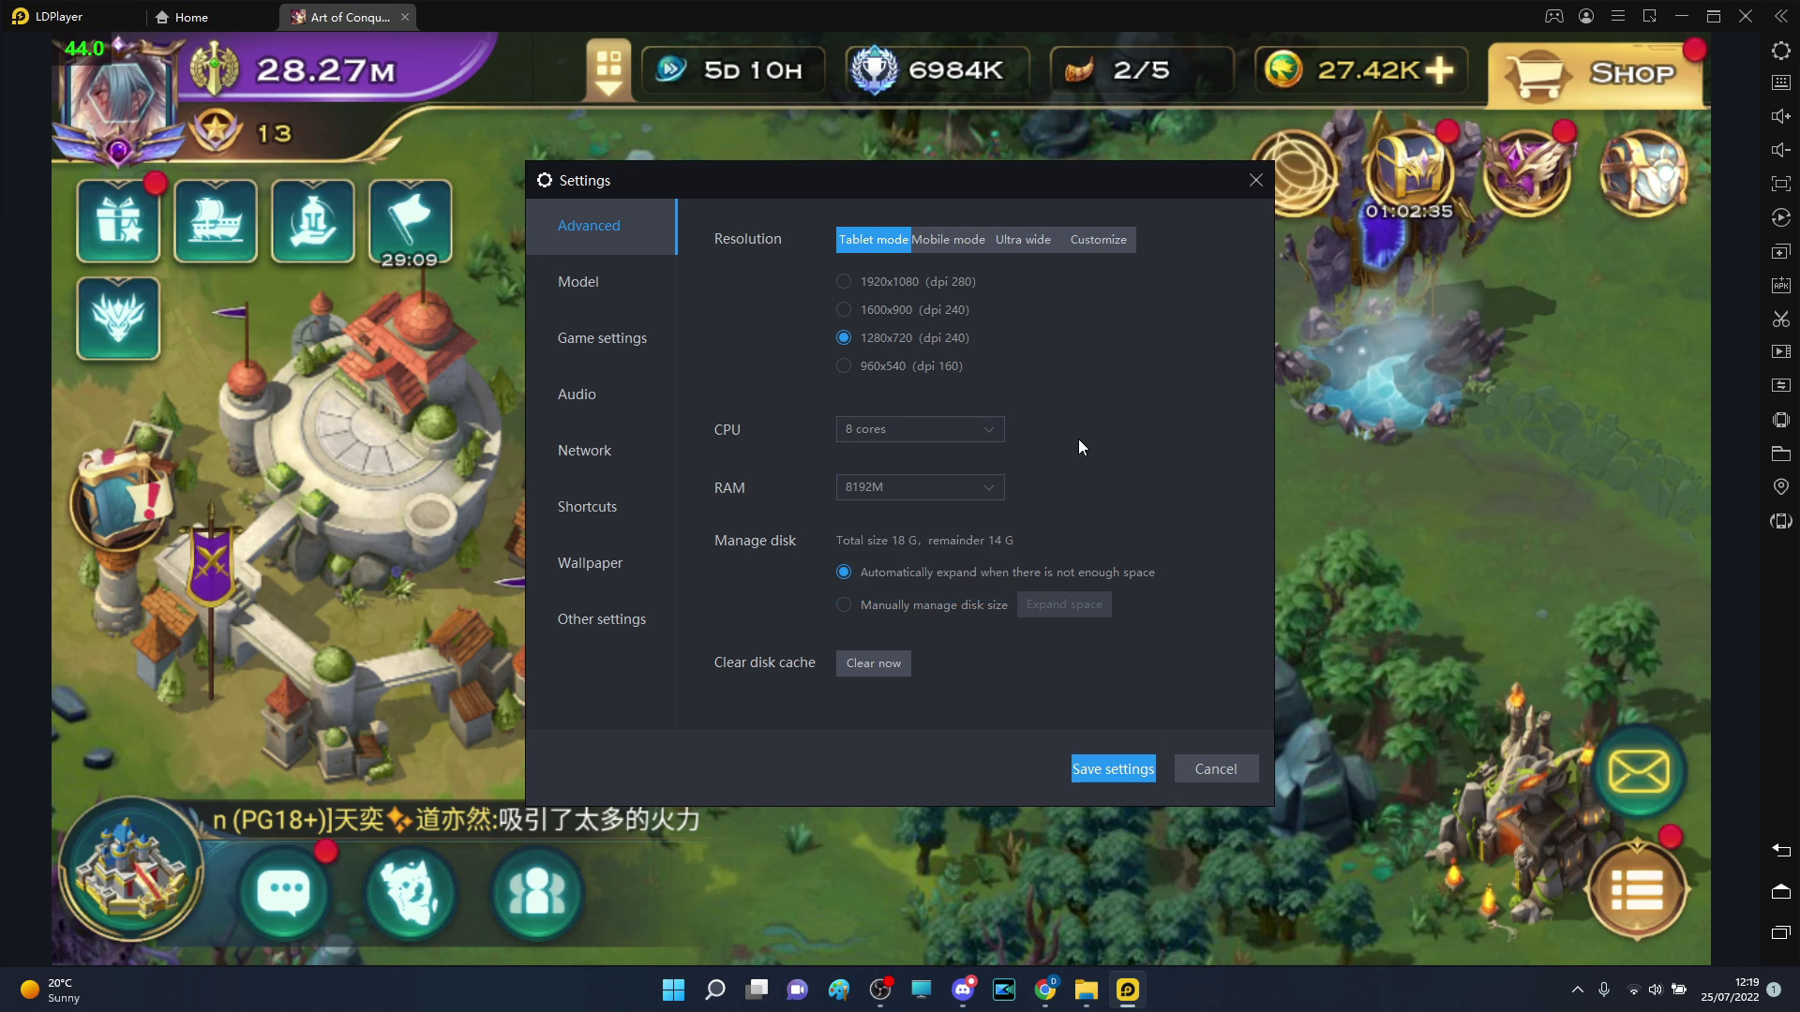
click(898, 488)
scroll(902, 644, down, 2)
click(900, 644)
click(886, 430)
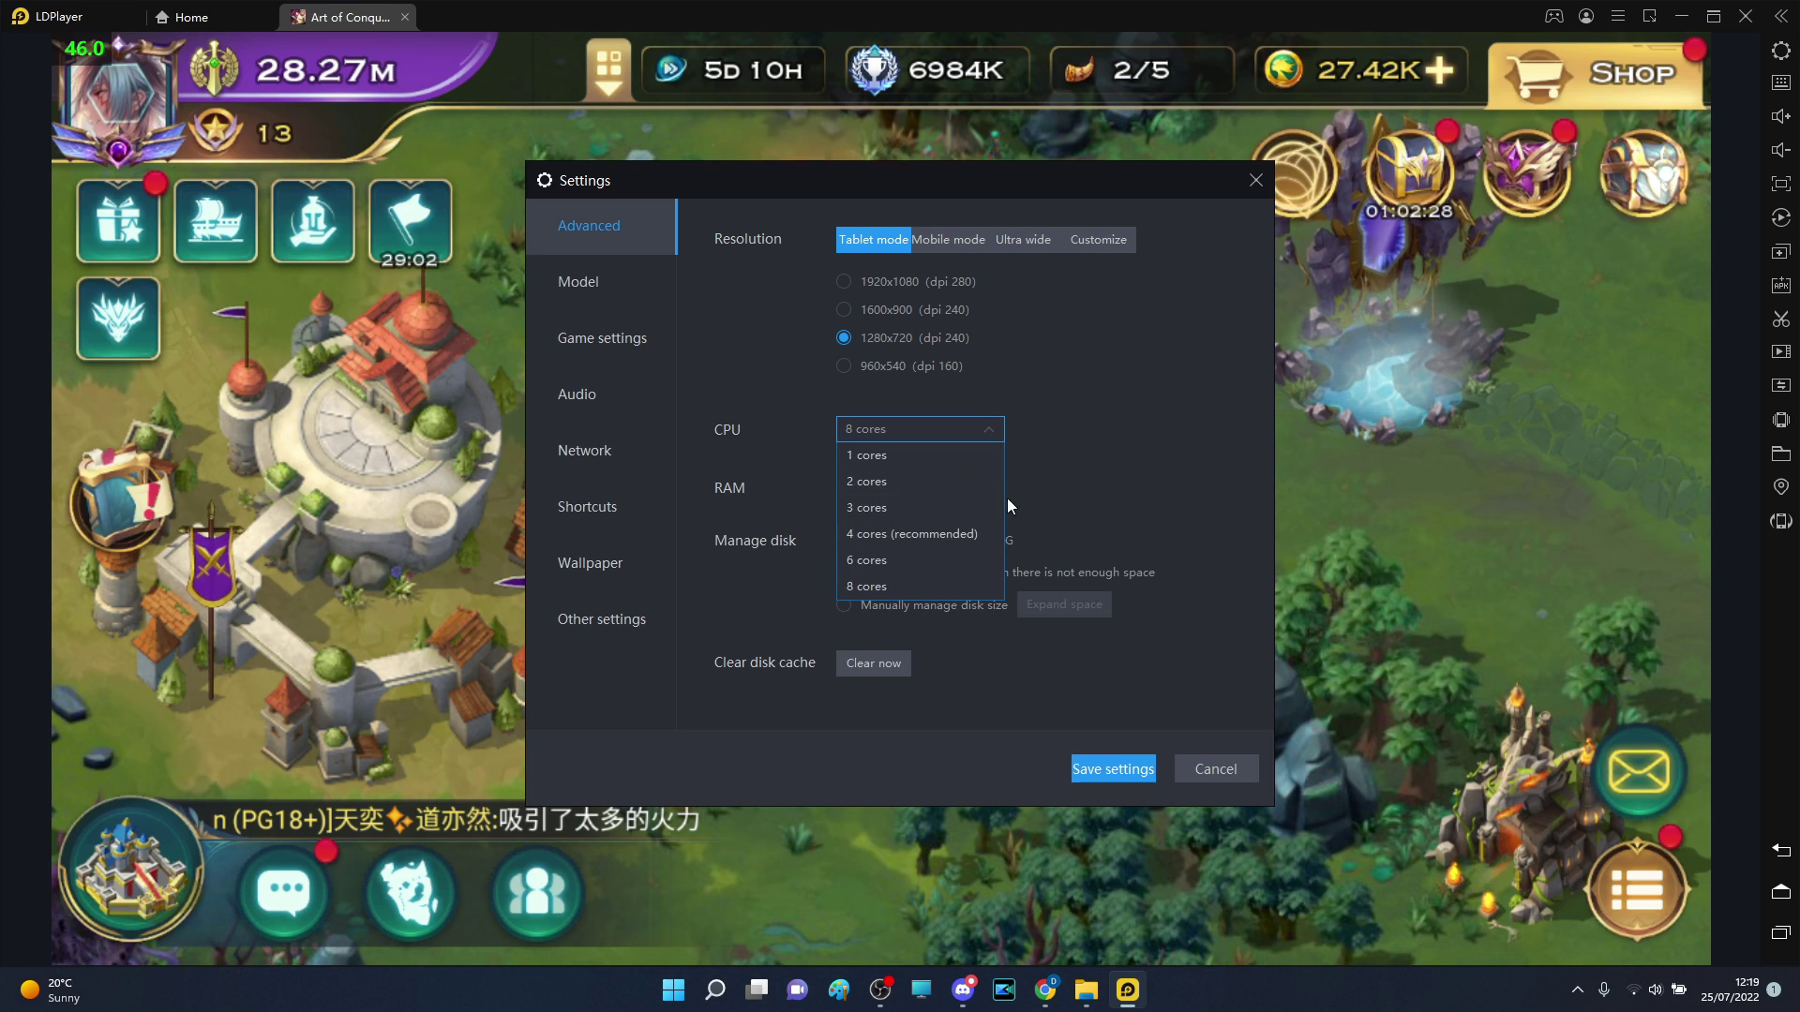
click(1142, 447)
click(905, 428)
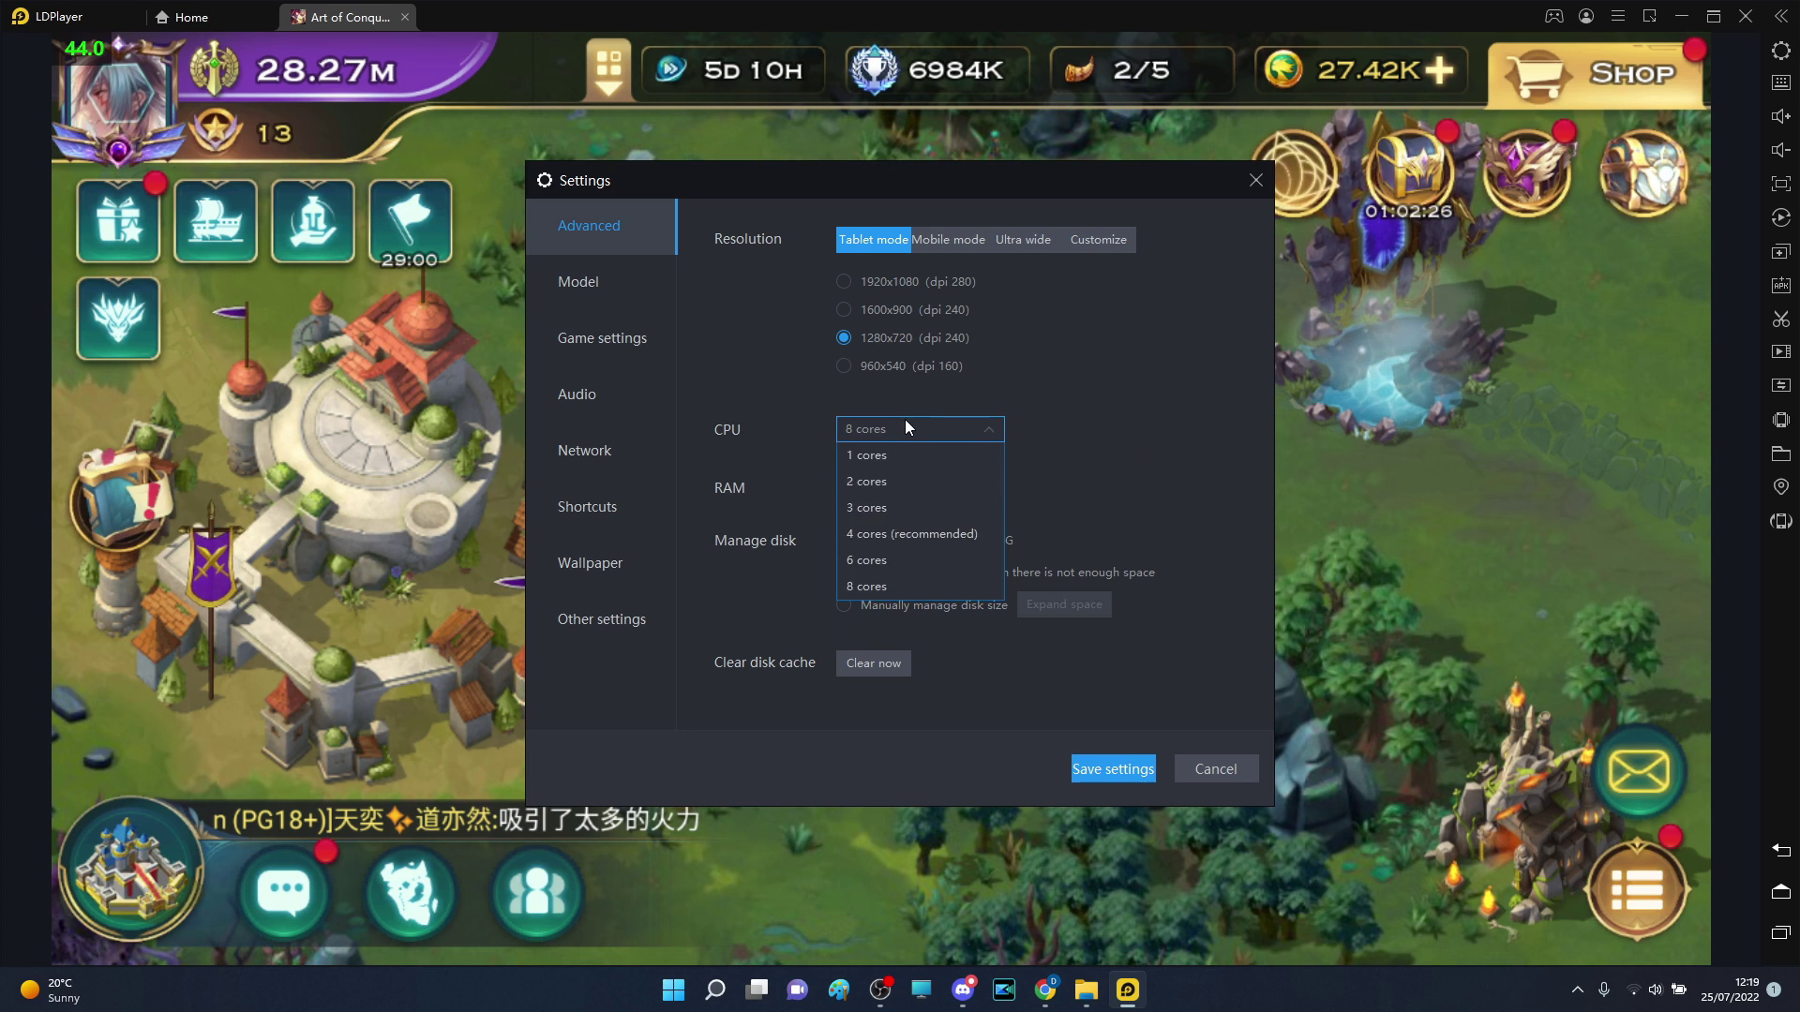
click(1133, 464)
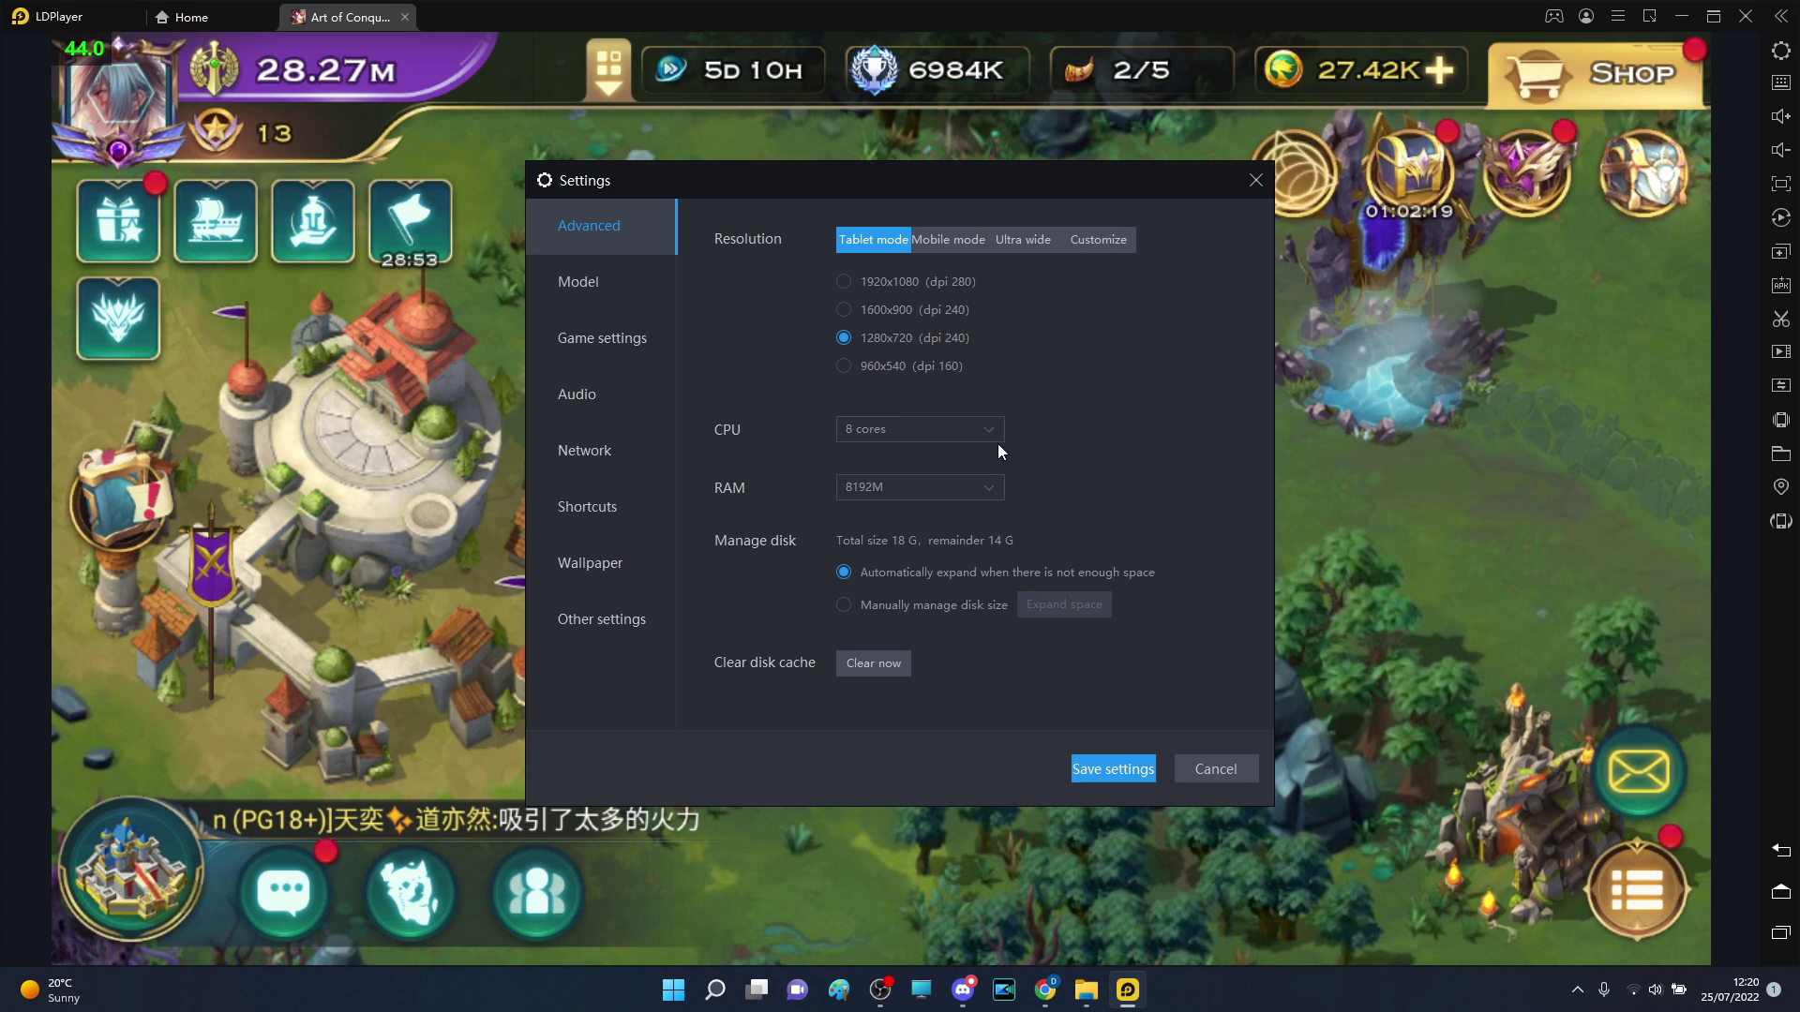
click(911, 491)
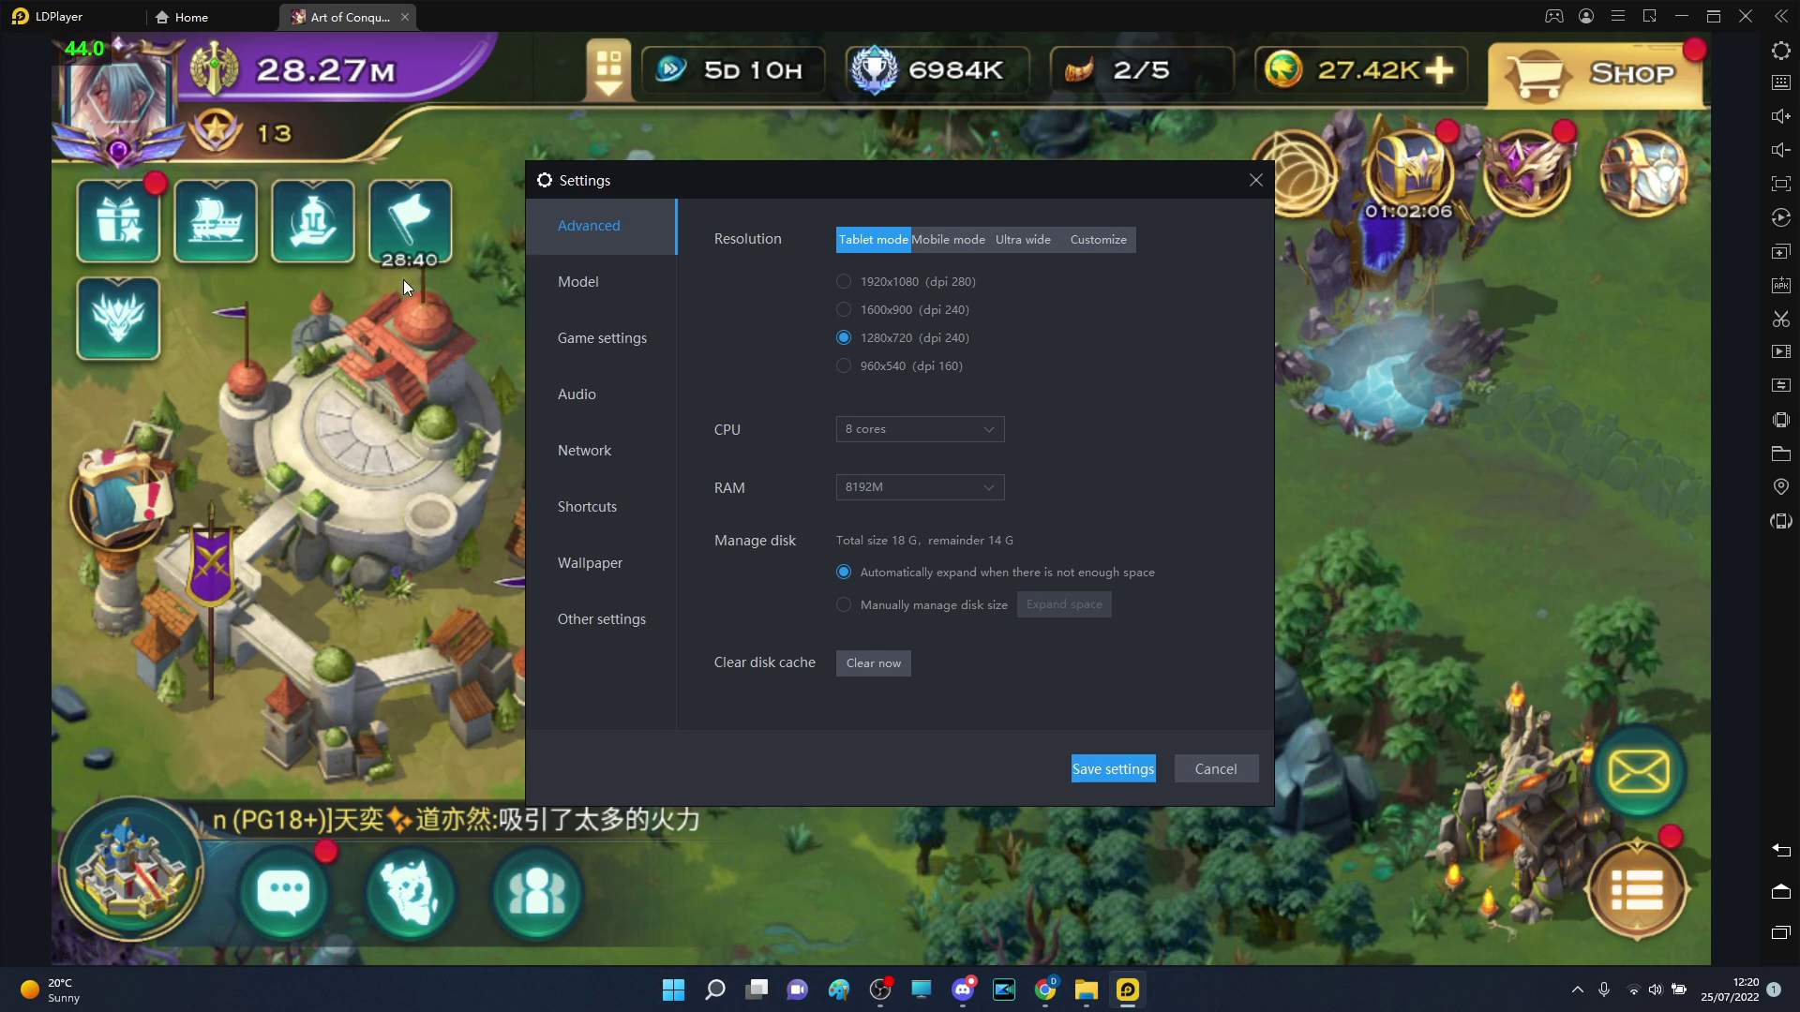
Review the high frame rate model choices on the Model page
click(563, 281)
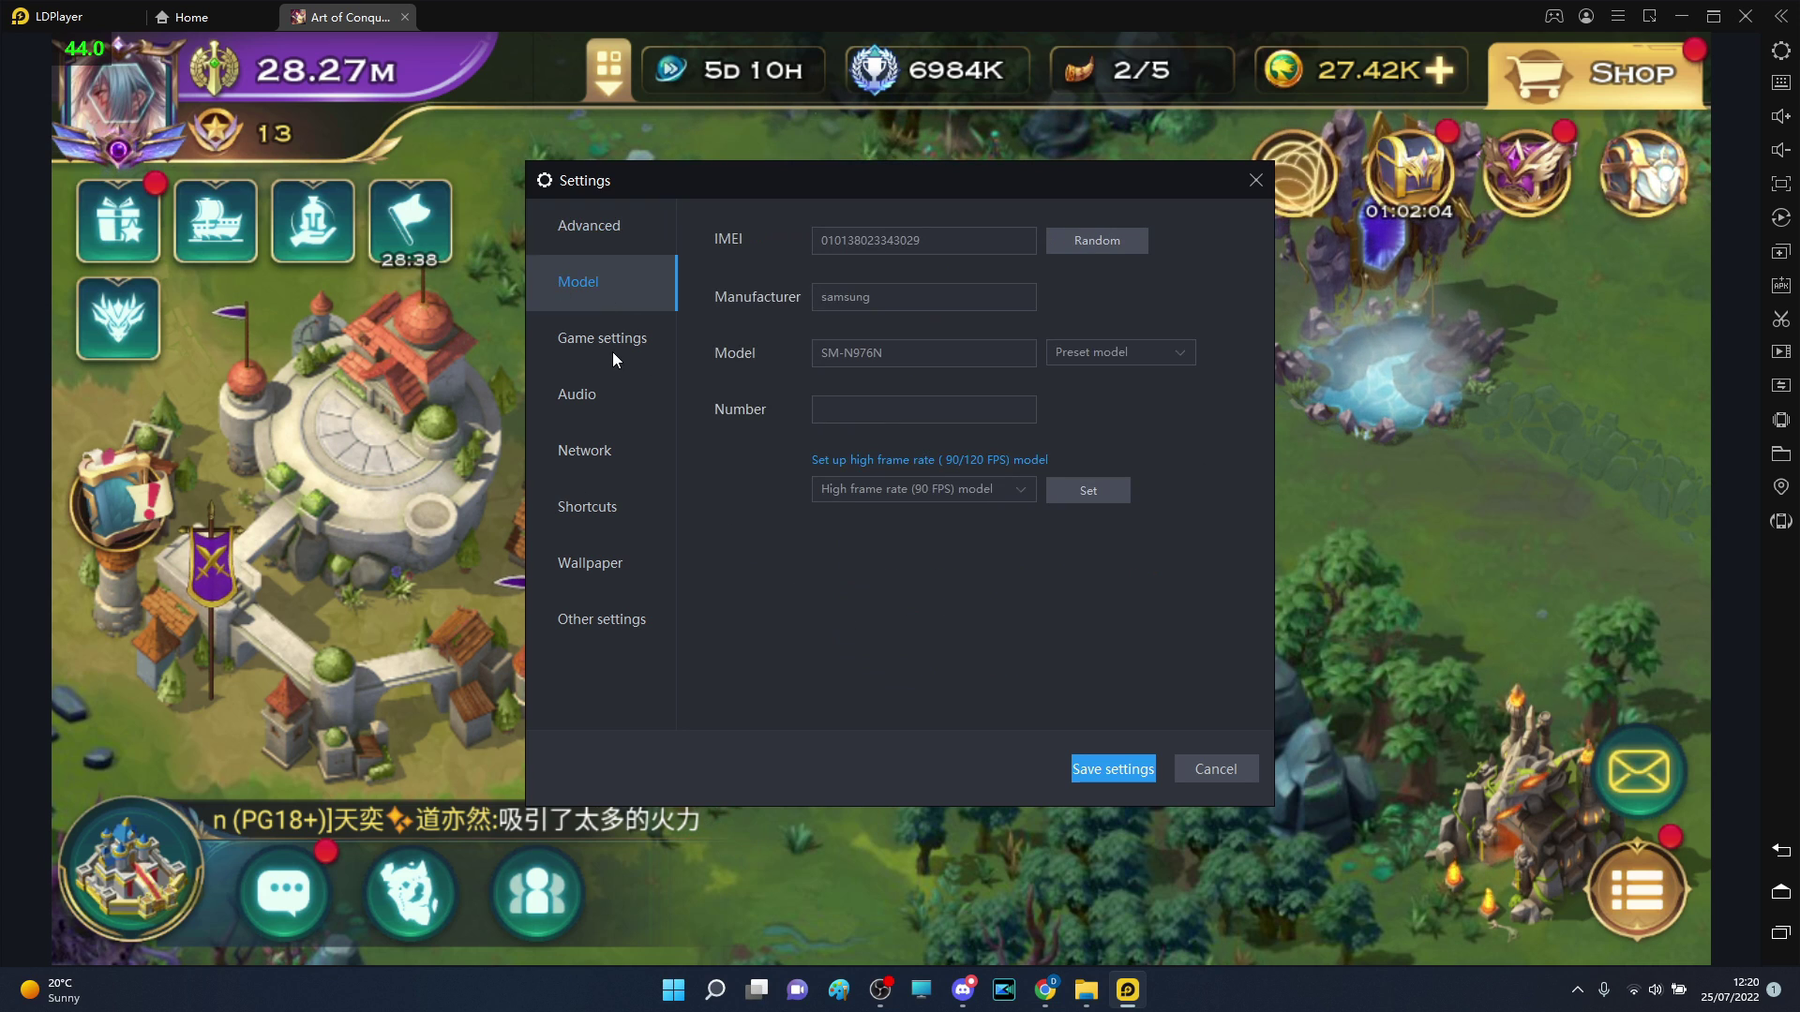
click(921, 491)
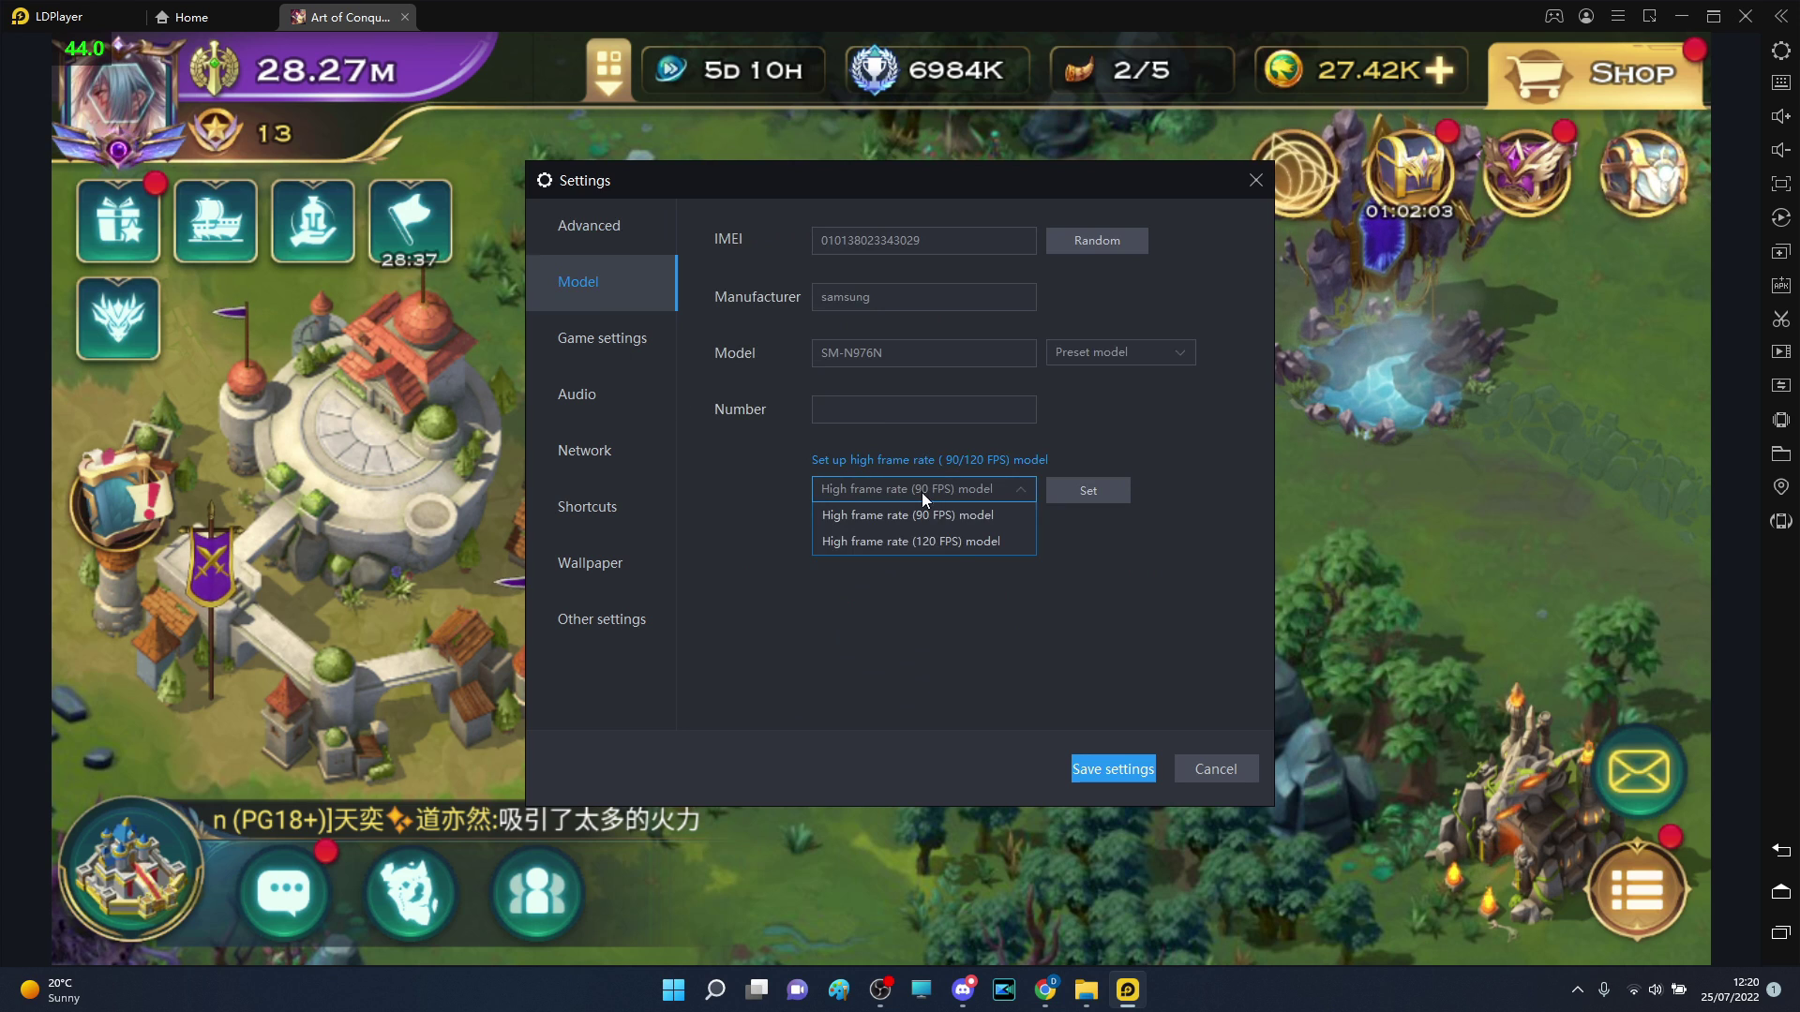
click(998, 498)
On the Game settings page at 120 FPS, toggle HDR on and back off
click(617, 351)
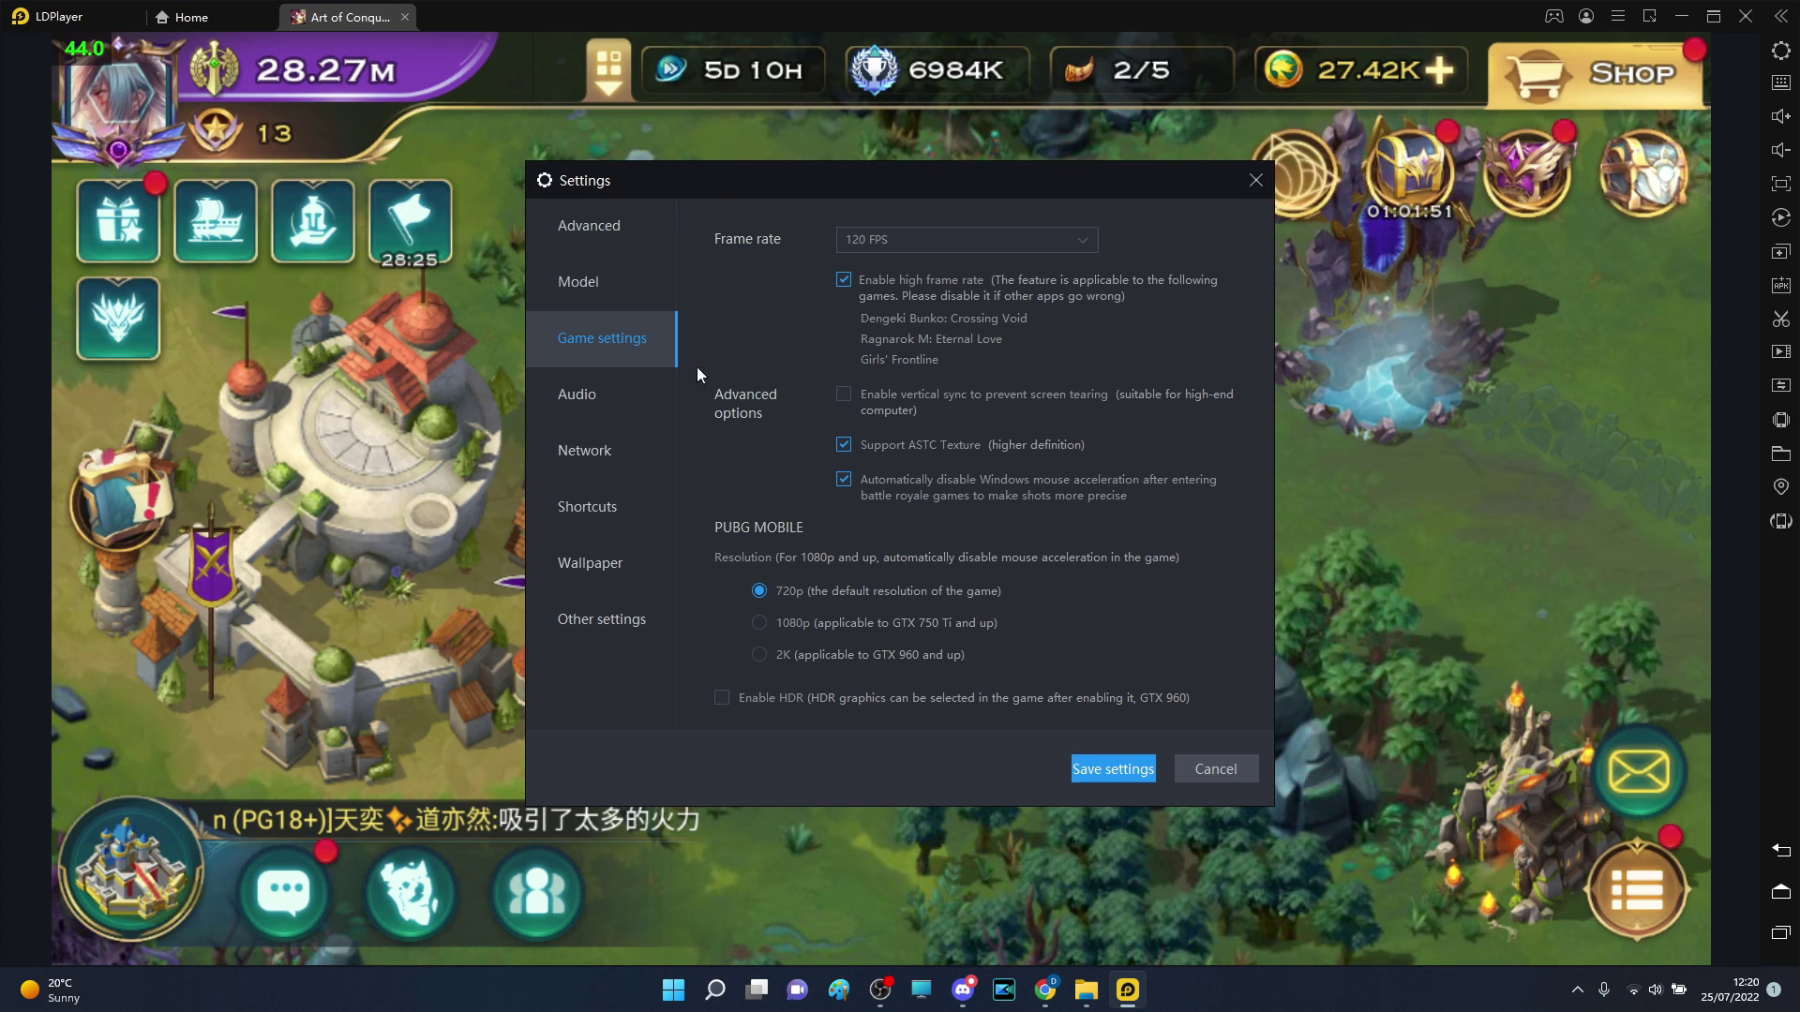
click(622, 394)
click(598, 325)
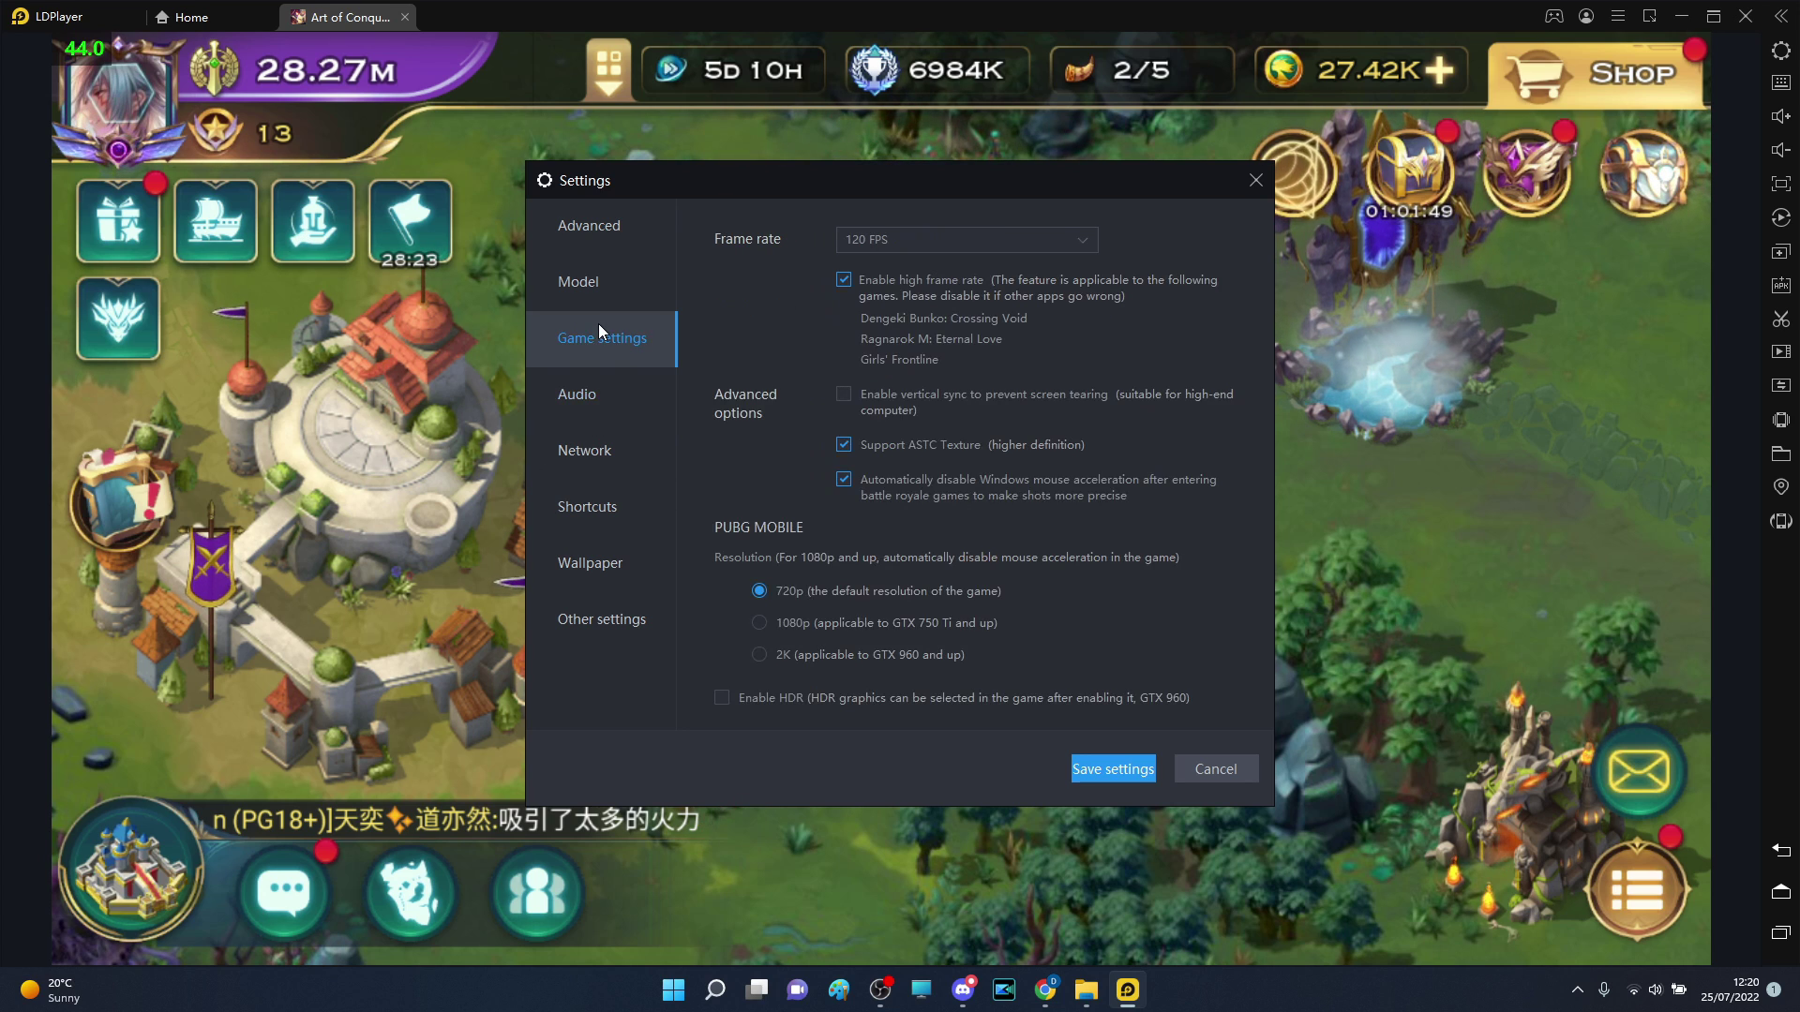
click(870, 699)
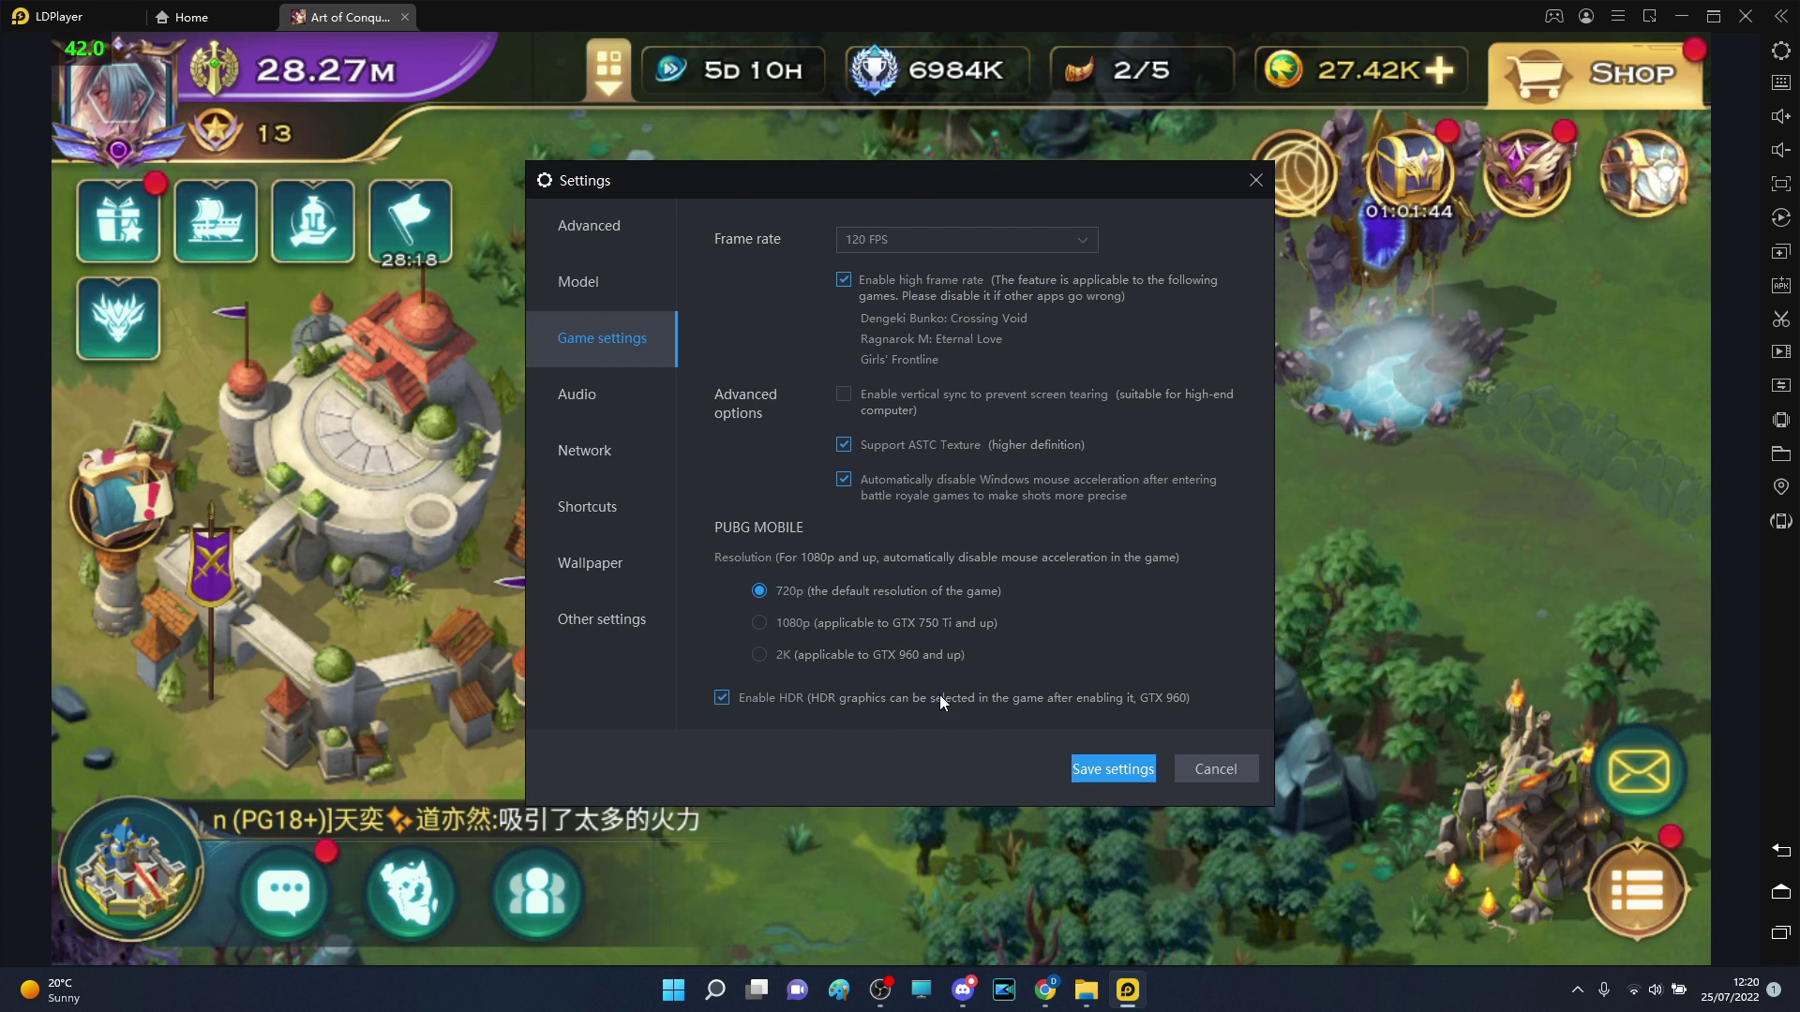
click(761, 696)
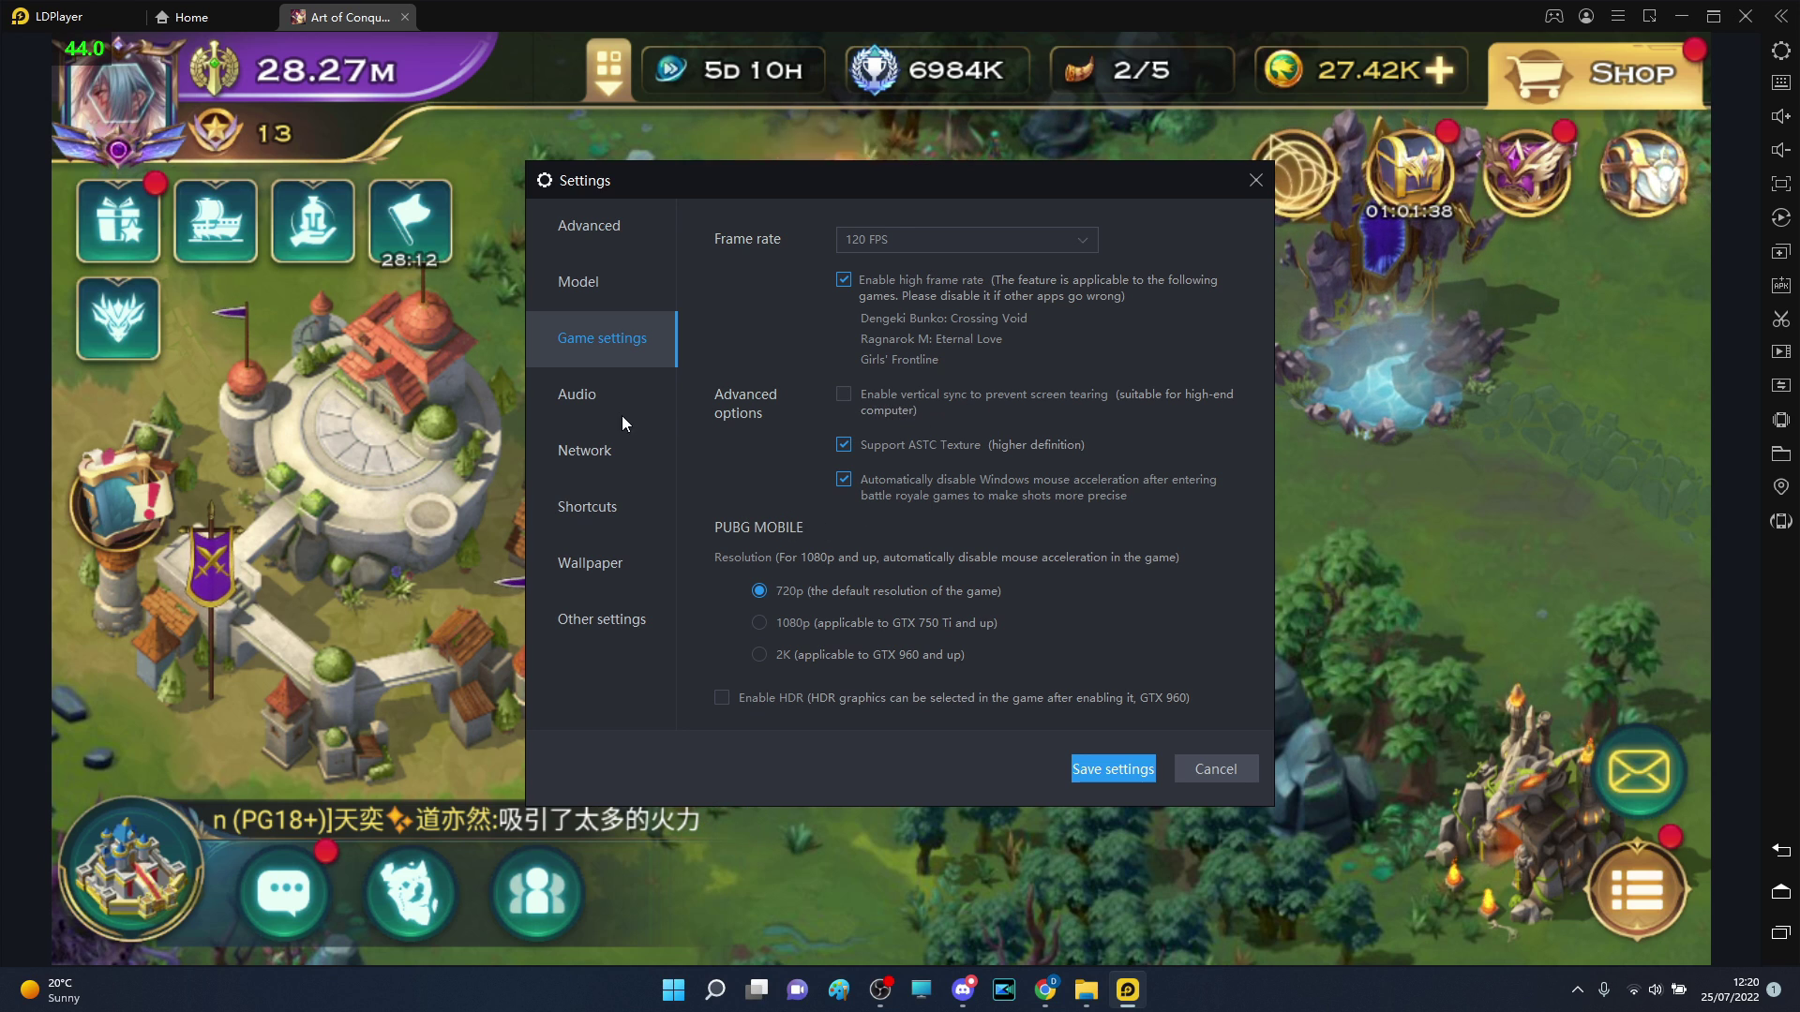
click(598, 403)
Browse the Network, Shortcuts, Other, Wallpaper and Advanced pages, cancel Settings, and restore the window
click(587, 459)
click(596, 511)
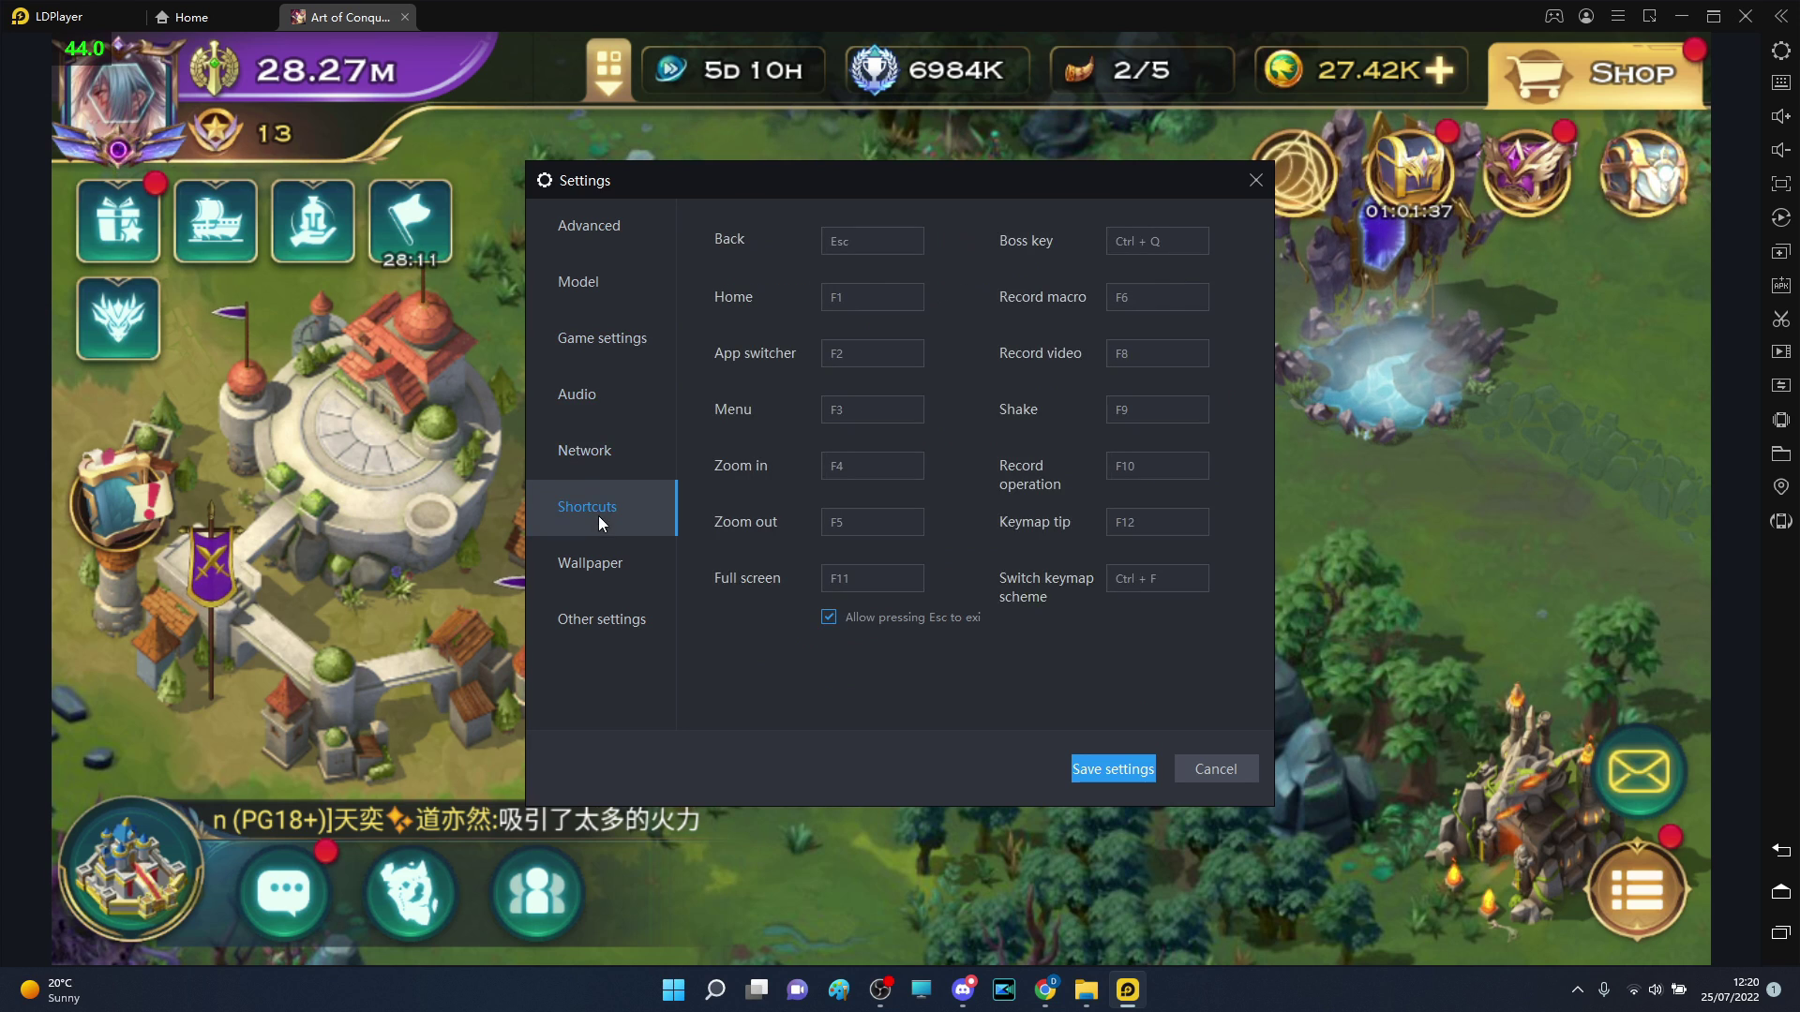
click(635, 622)
click(614, 563)
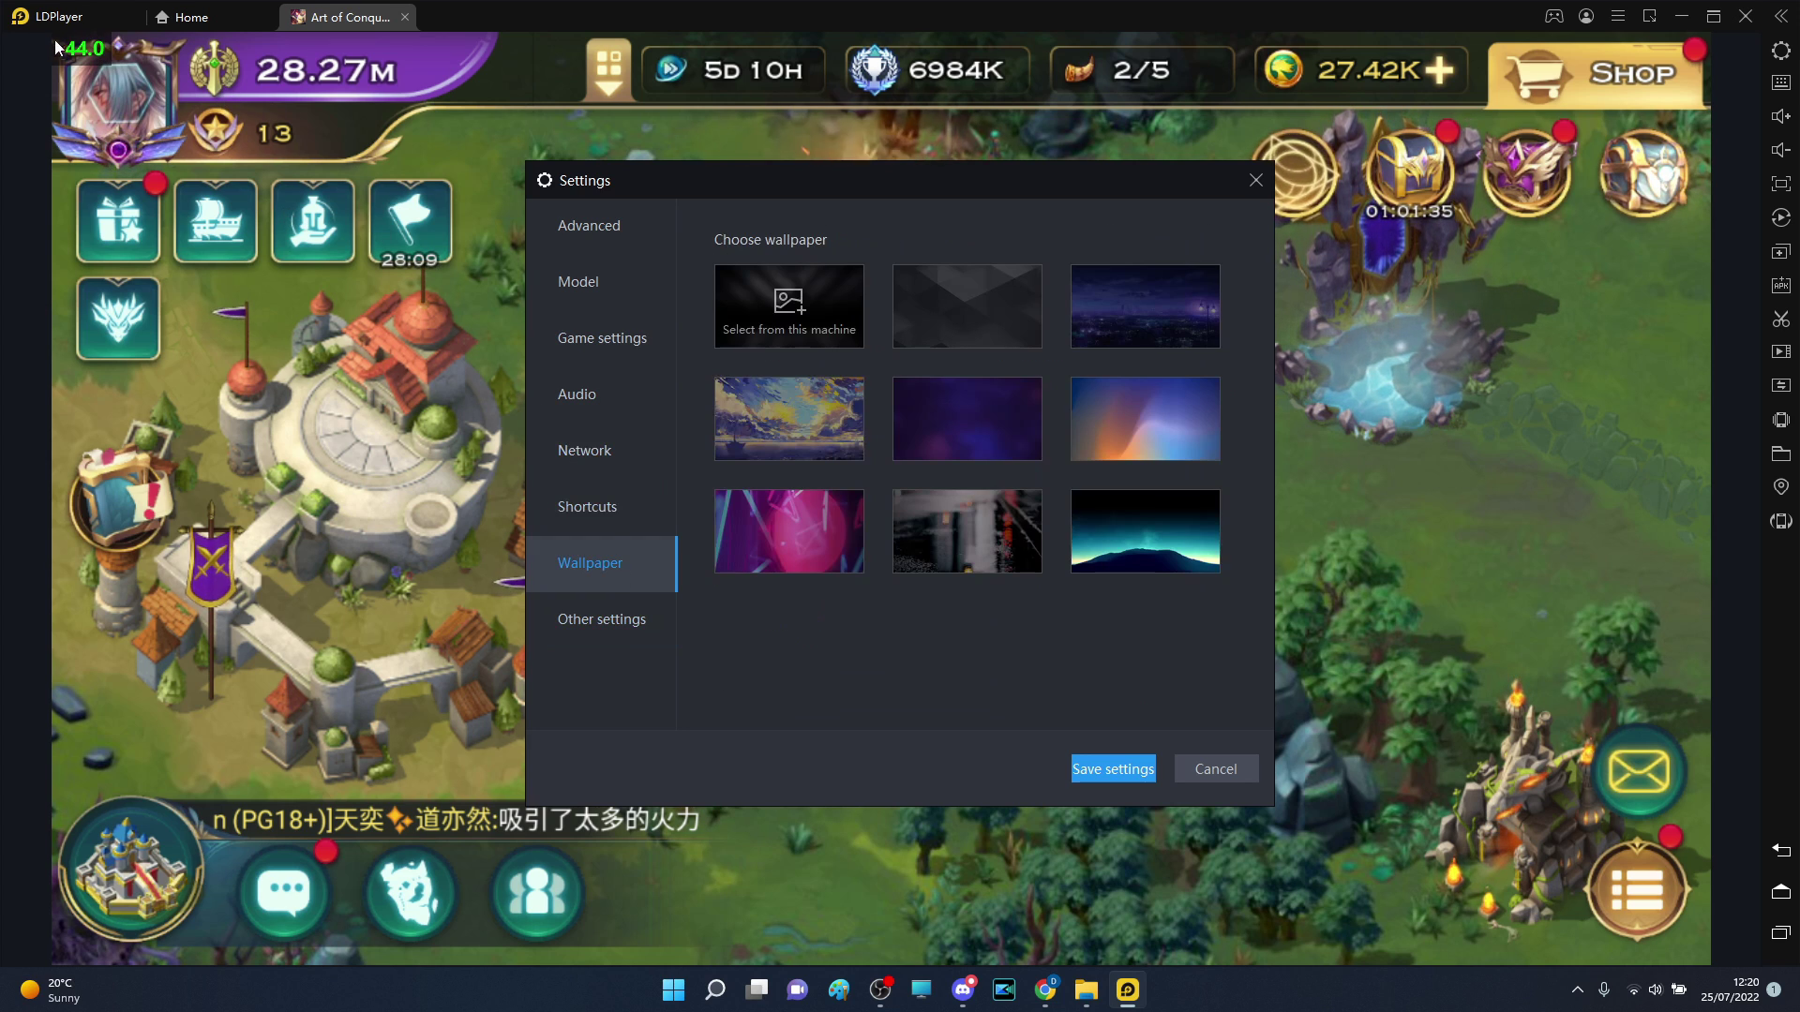
click(606, 240)
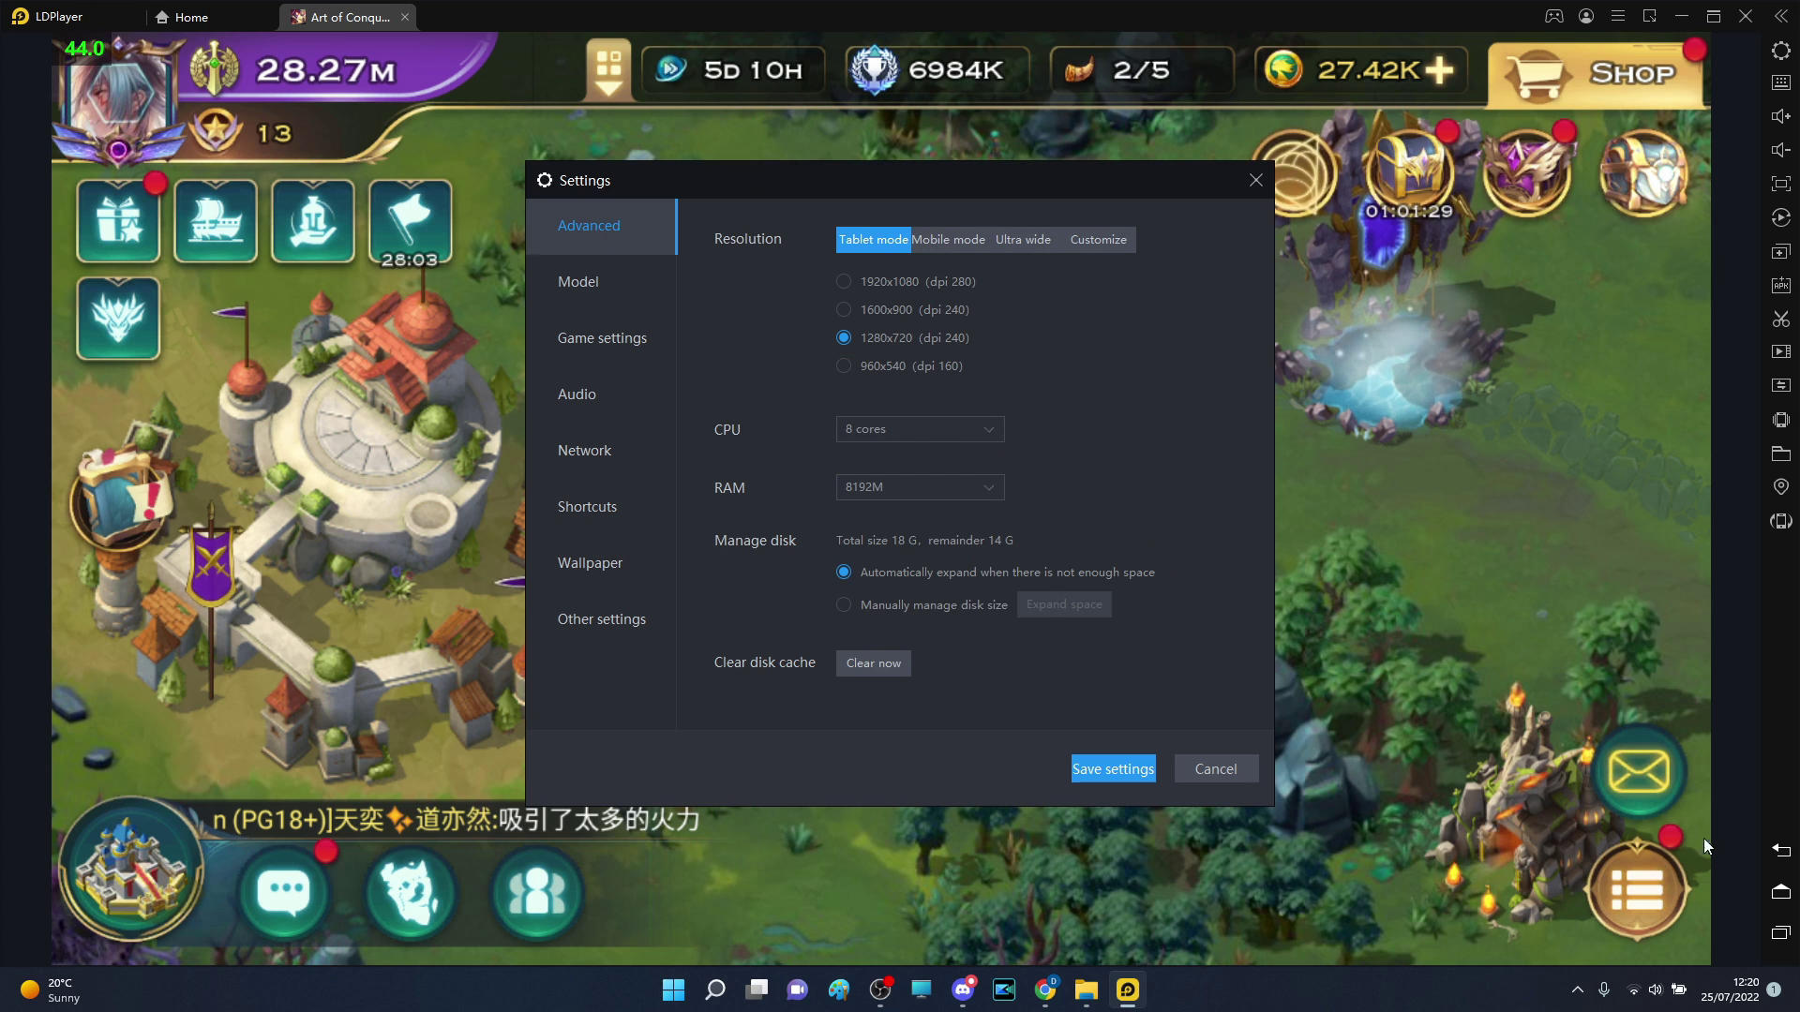
click(1243, 765)
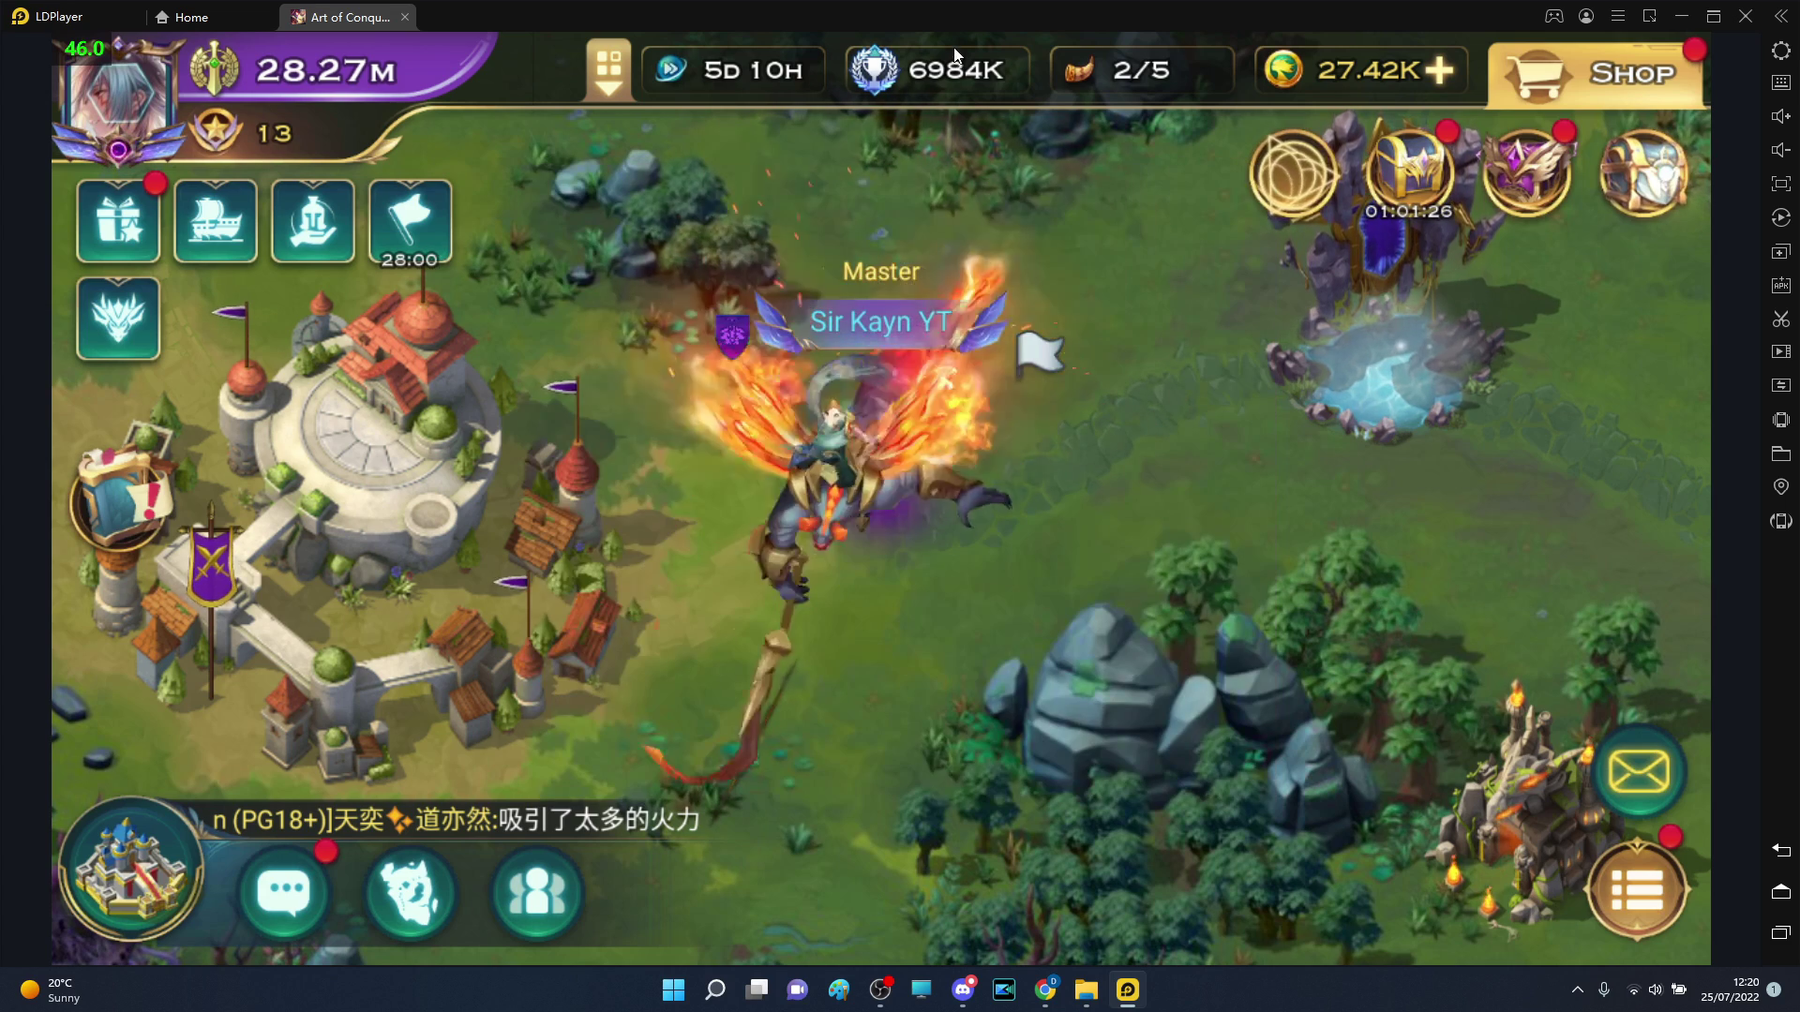
double_click(948, 14)
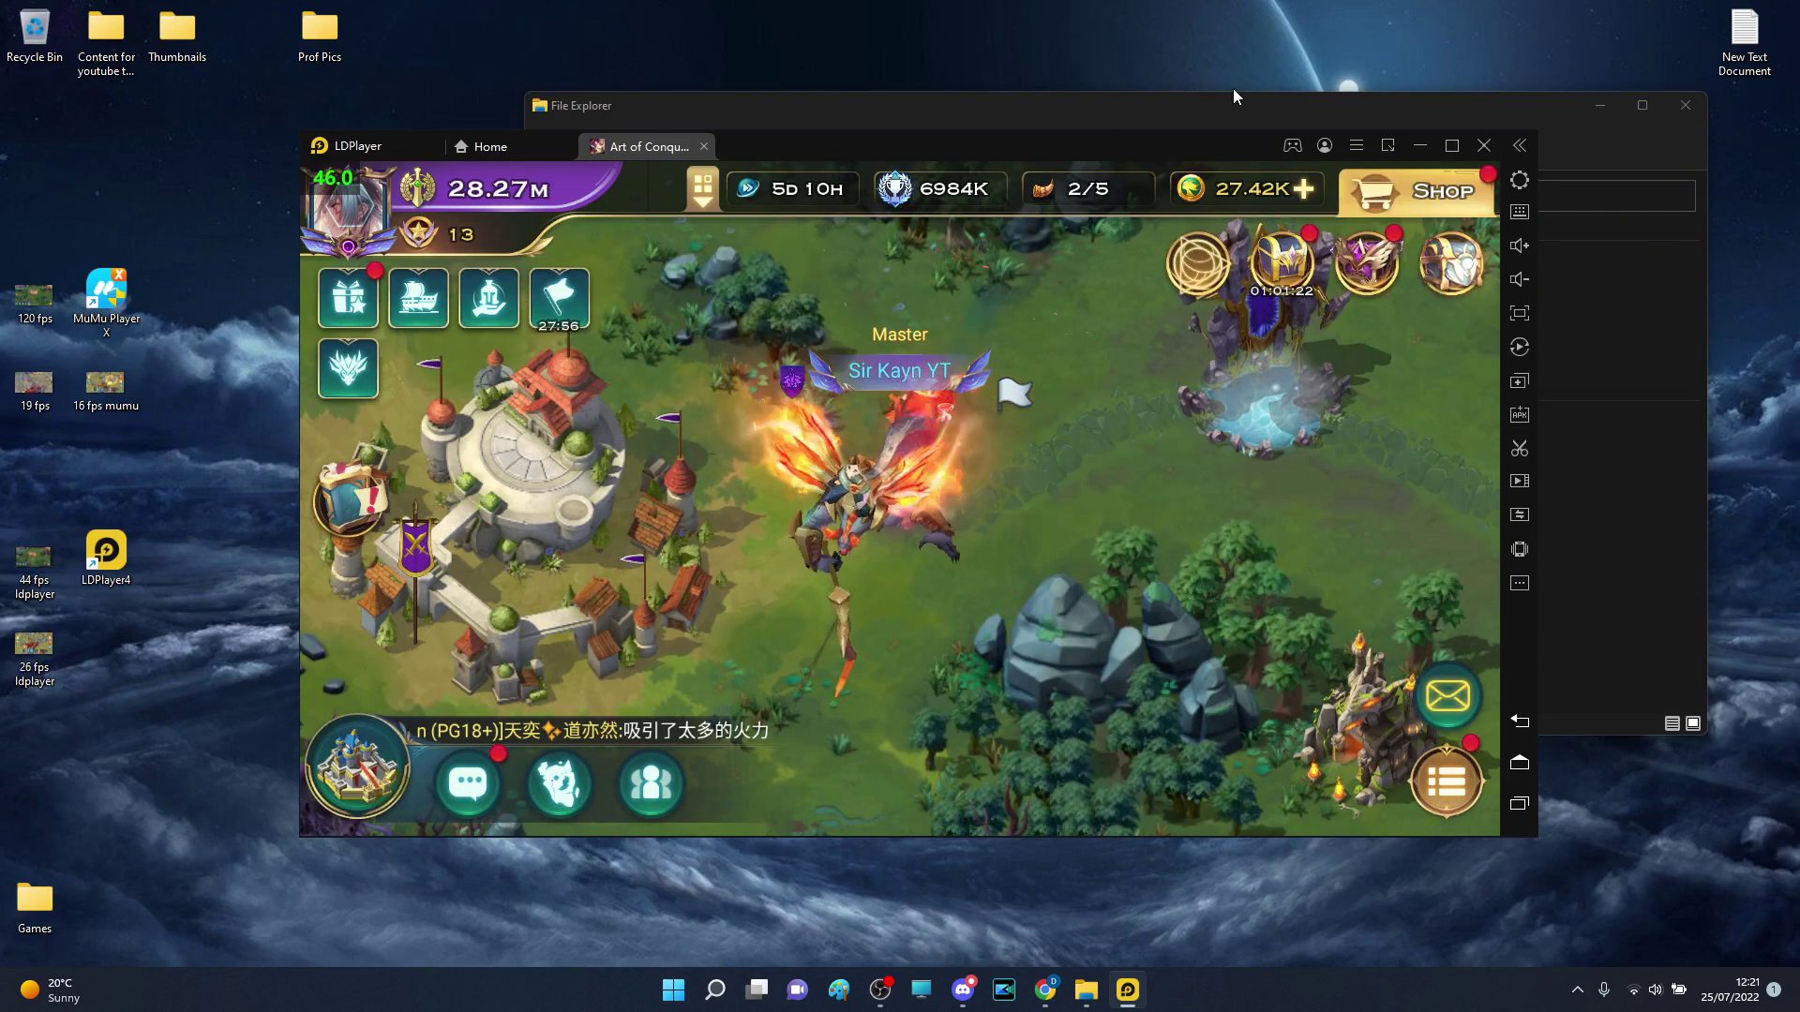
double_click(751, 146)
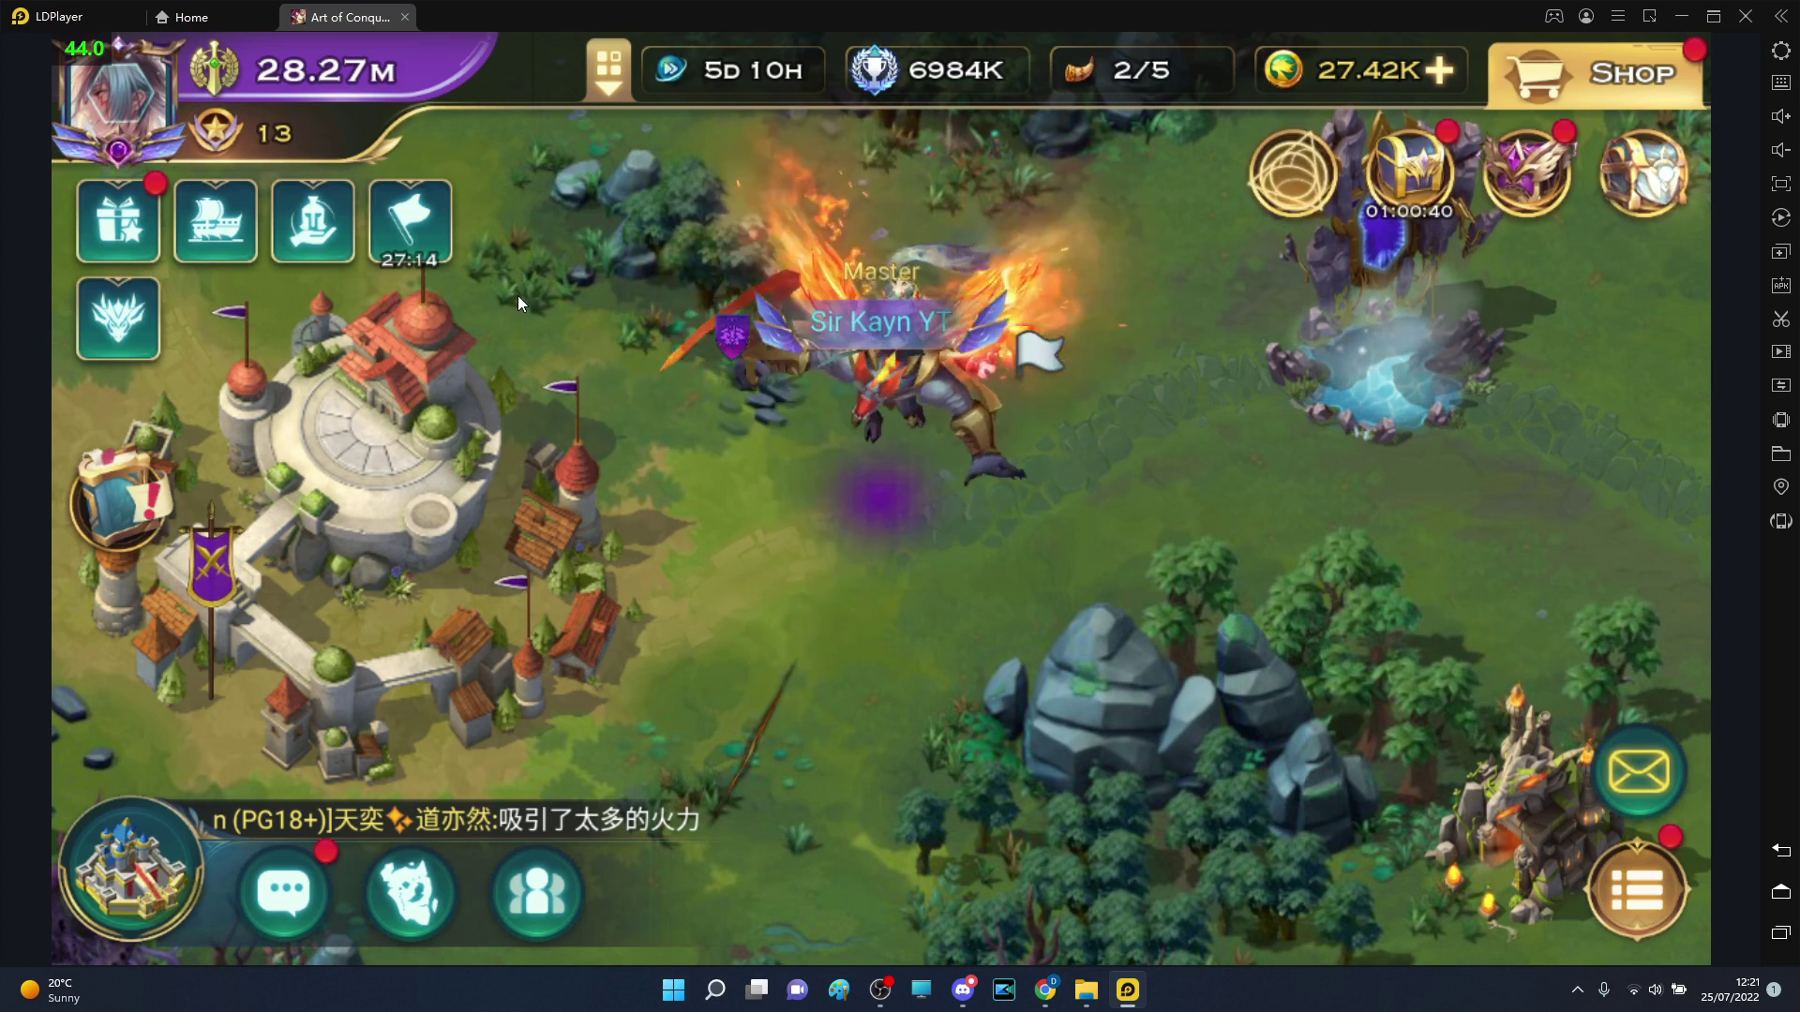
click(727, 407)
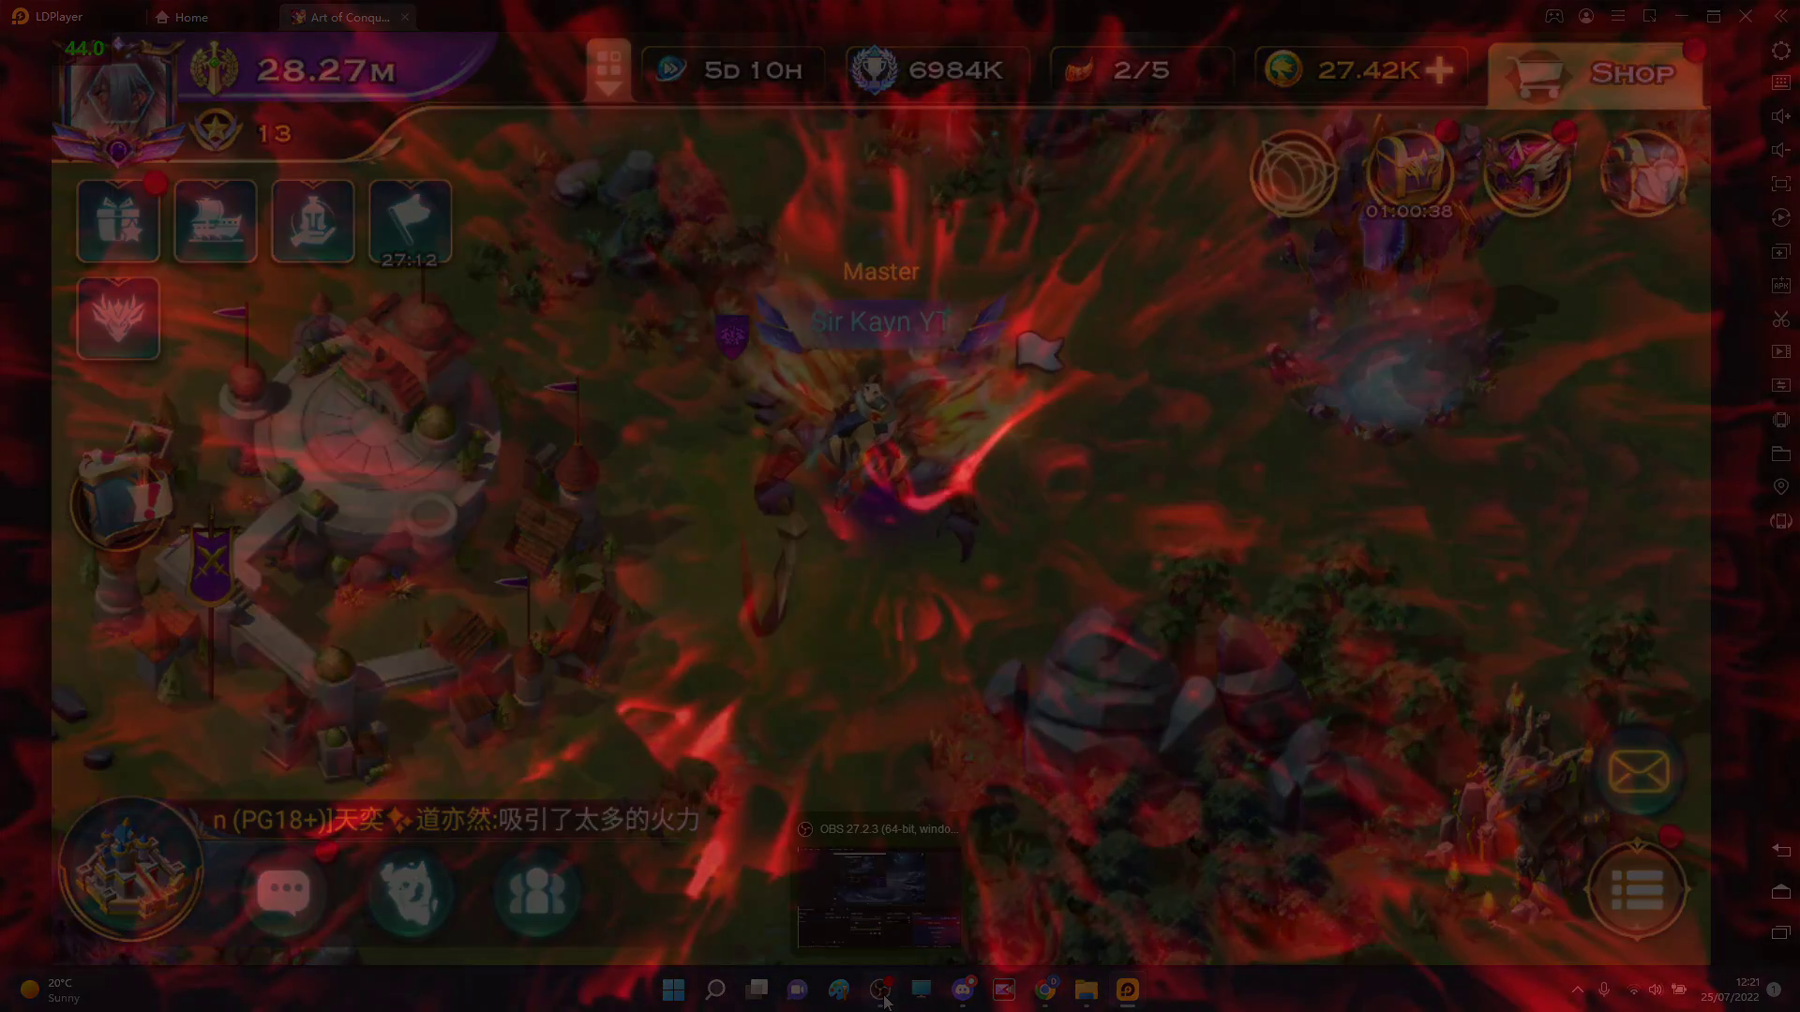